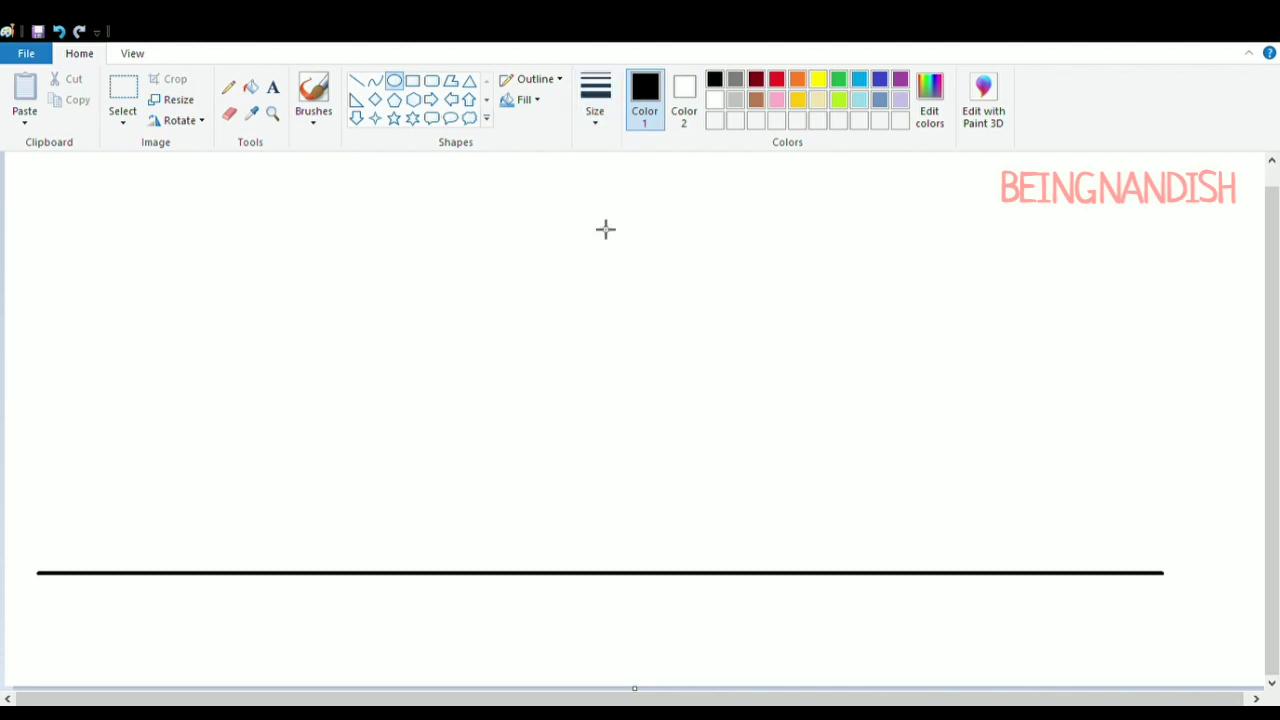
Draw a small black circle above the ground line and divide it into eight sectors with four thin lines through its centre
left_click_drag(383, 316, 458, 441)
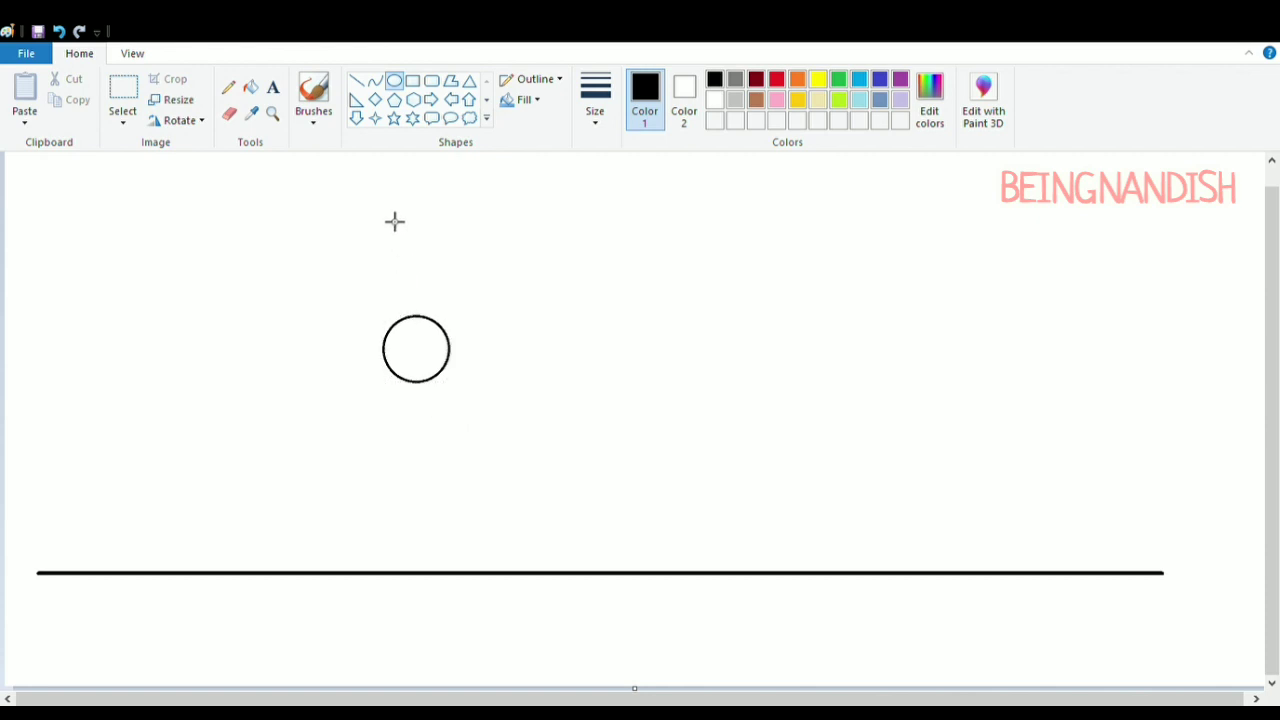
left_click(133, 53)
left_click(24, 92)
left_click_drag(383, 697, 502, 697)
scroll(503, 614, "down", 3)
left_click(79, 53)
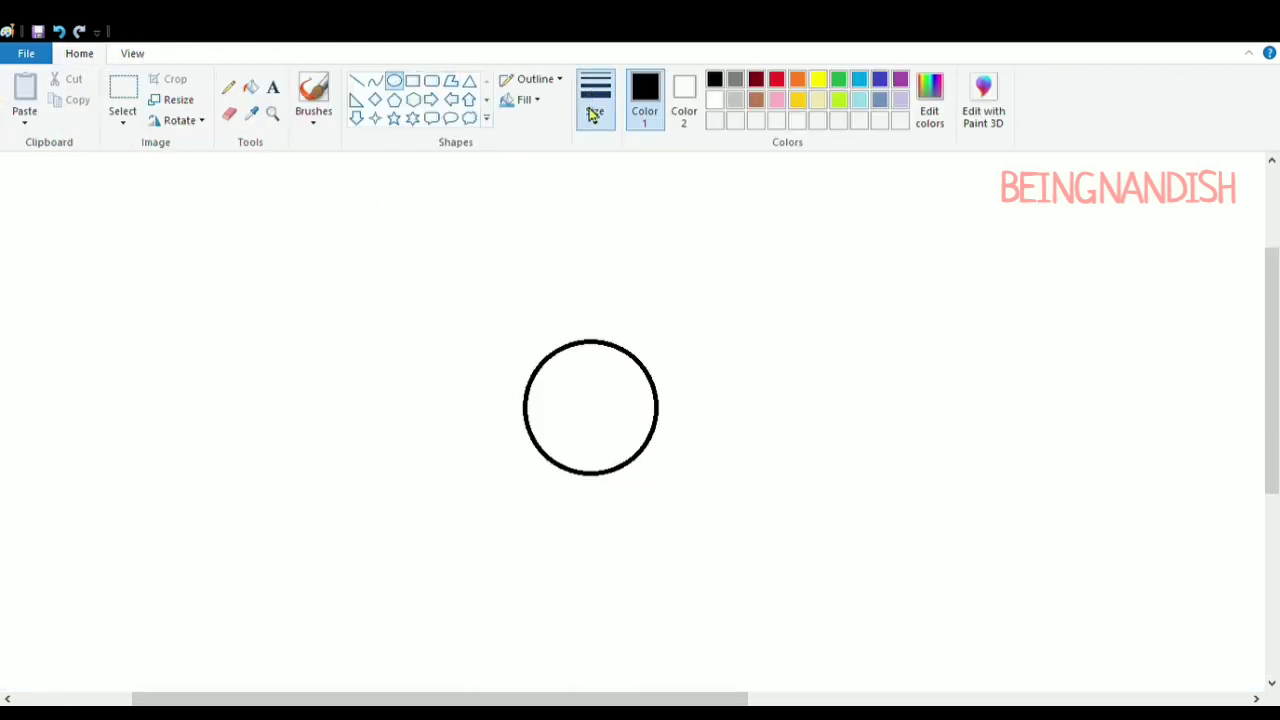
left_click(356, 80)
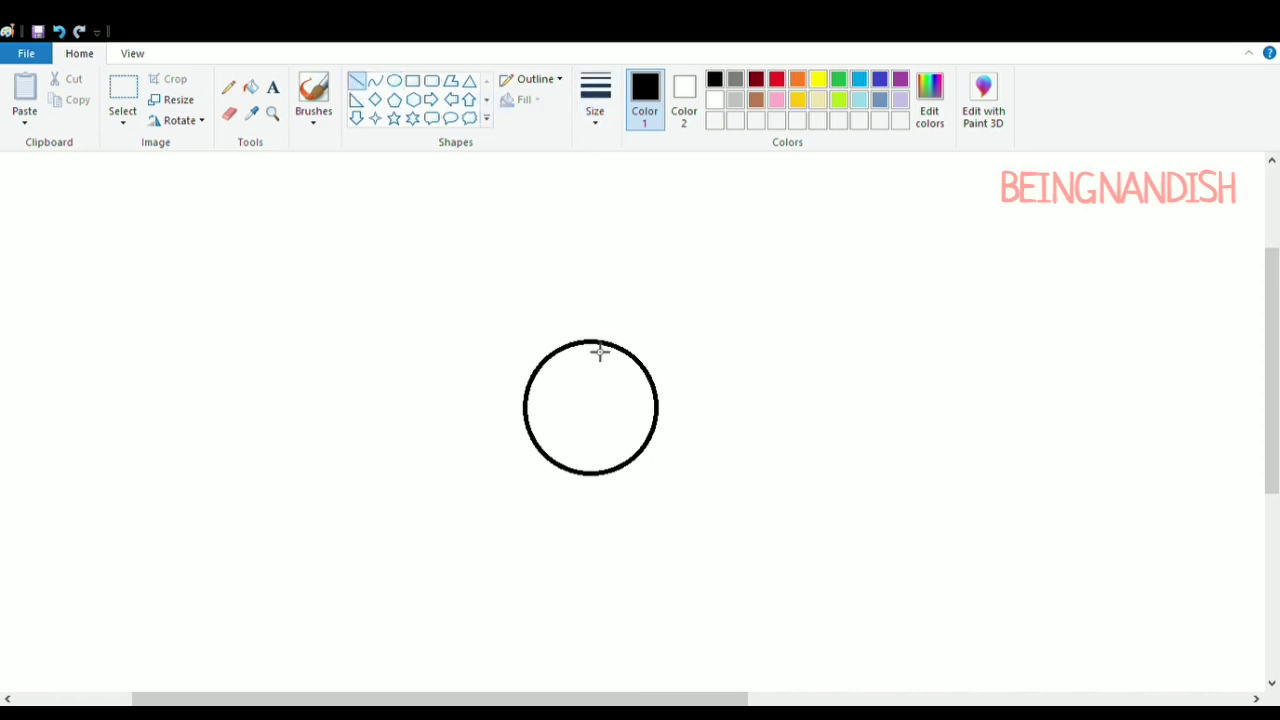
left_click_drag(591, 342, 609, 483)
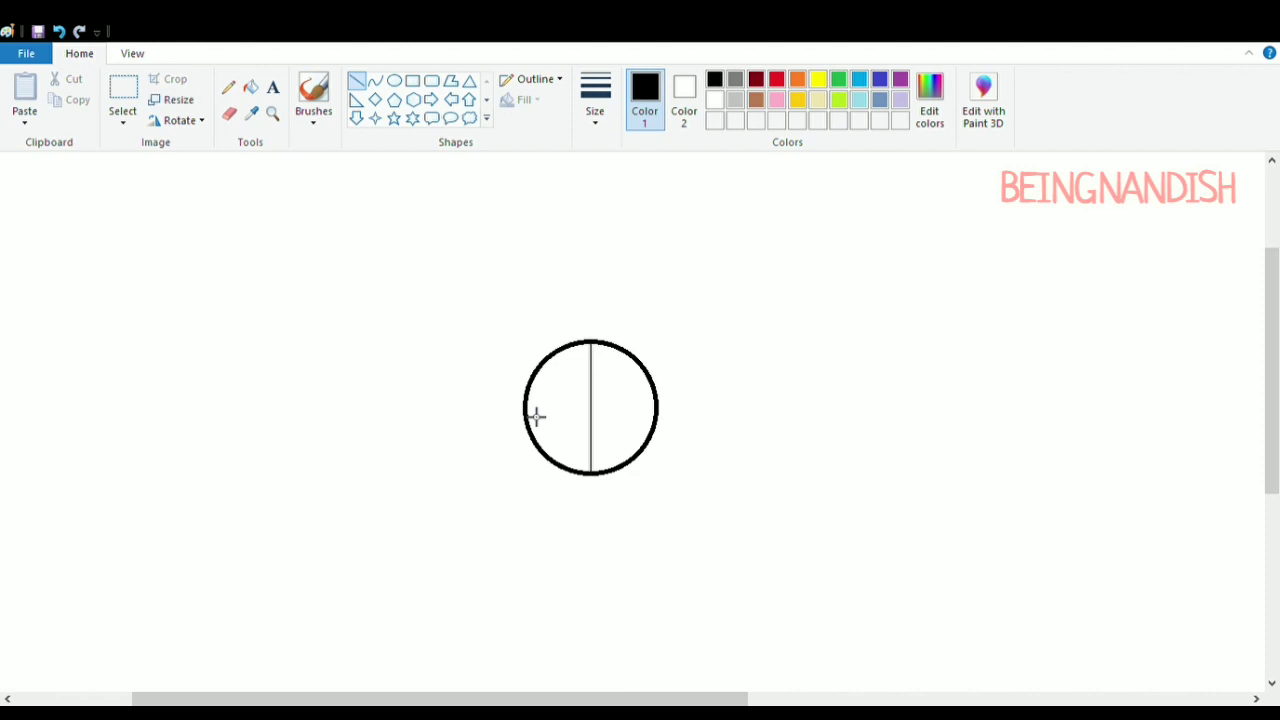
left_click_drag(527, 414, 659, 418)
left_click_drag(540, 366, 645, 452)
left_click_drag(637, 364, 557, 456)
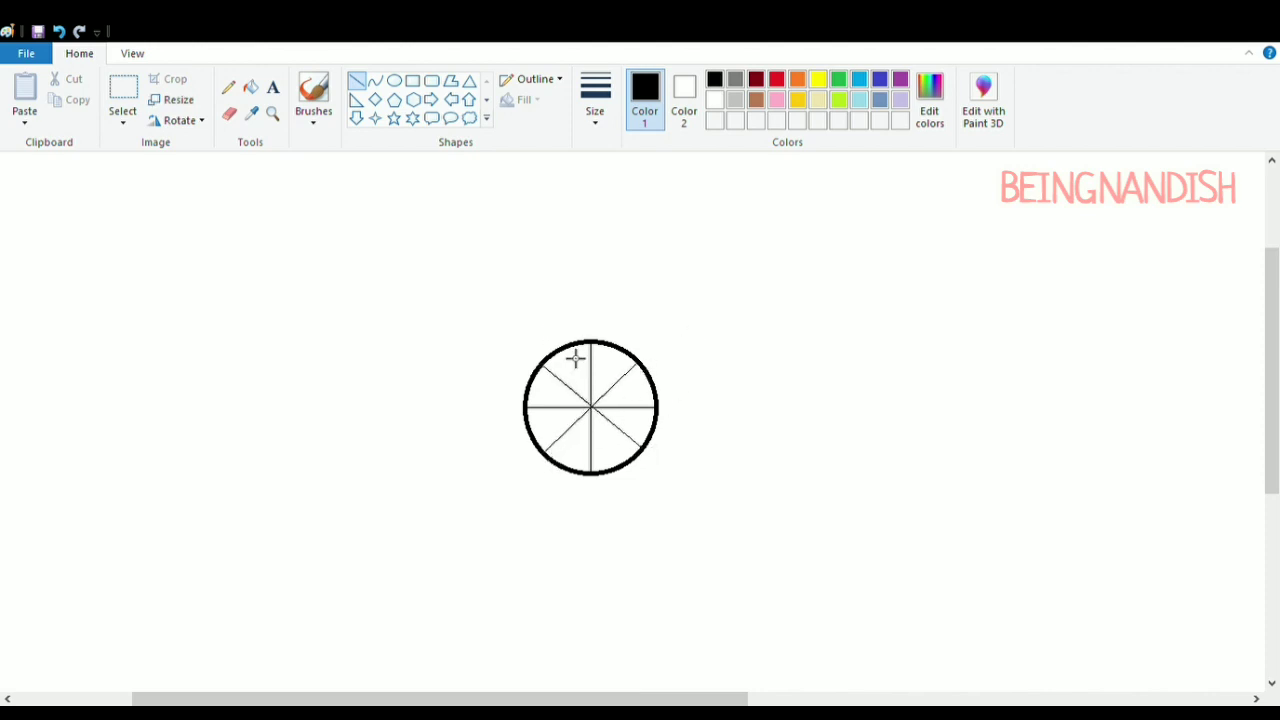
Add four more thin lines through the circle's centre, between the existing spokes, to divide the wheel into sixteen sectors
left_click_drag(563, 349, 622, 470)
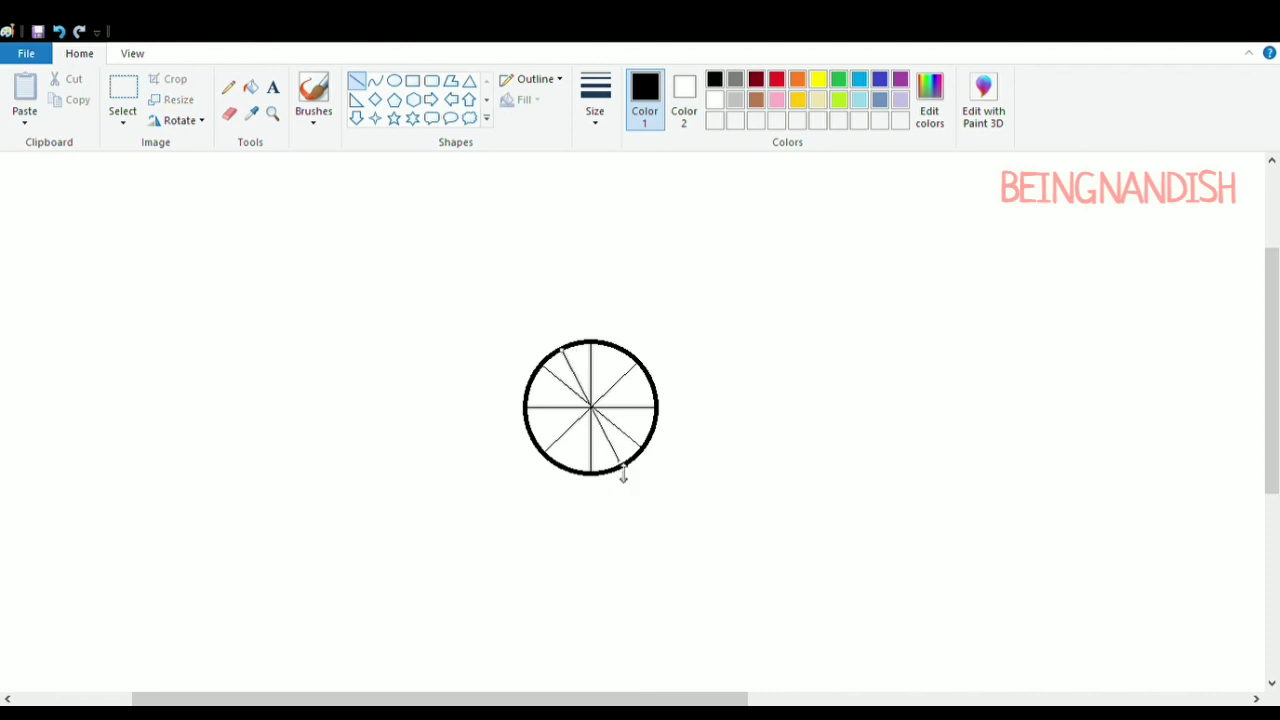
key("ctrl+z")
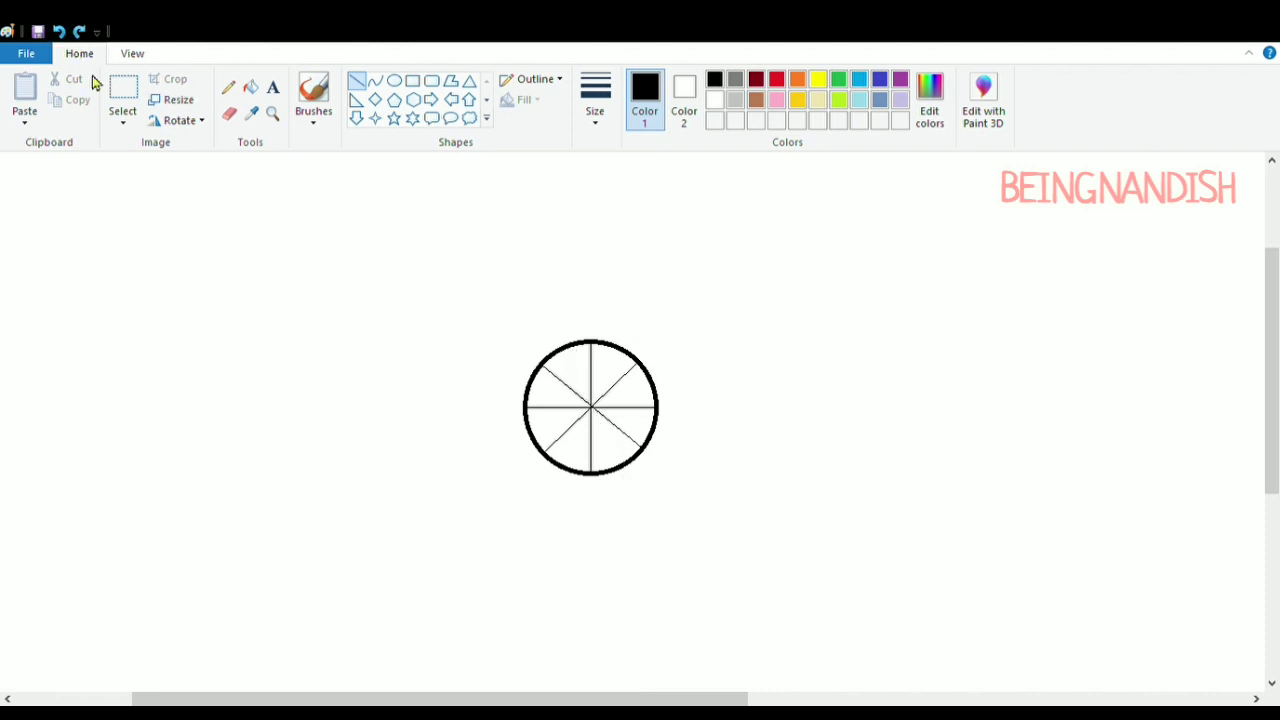
mouse_move(568, 349)
left_mouse_down()
mouse_move(629, 474)
mouse_move(618, 470)
left_mouse_up()
left_click_drag(612, 346, 567, 473)
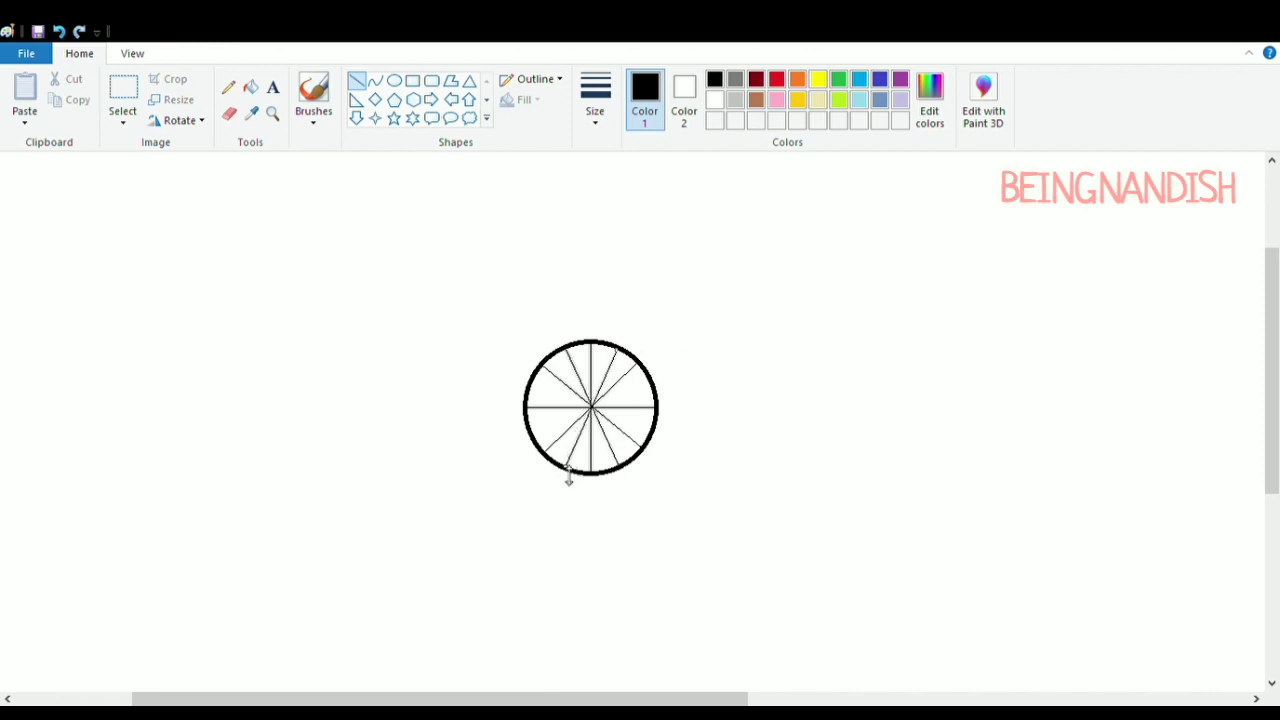
left_click_drag(531, 429, 661, 396)
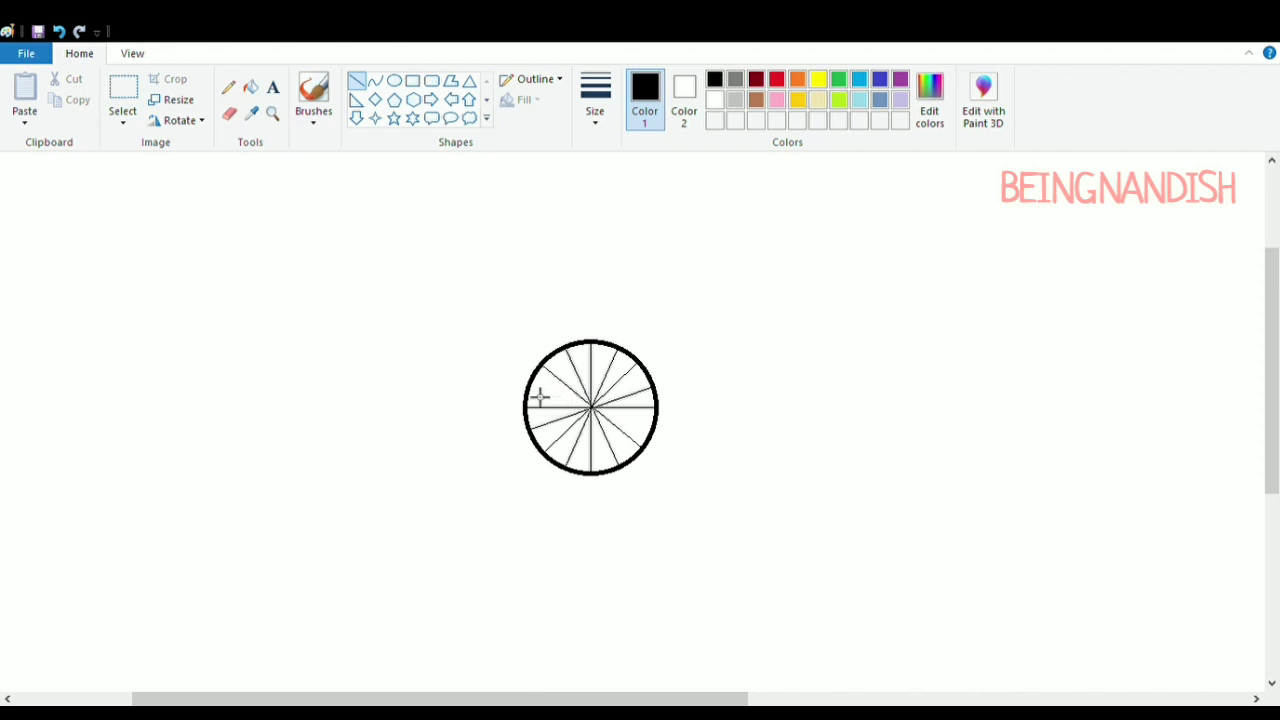
left_click_drag(540, 396, 663, 436)
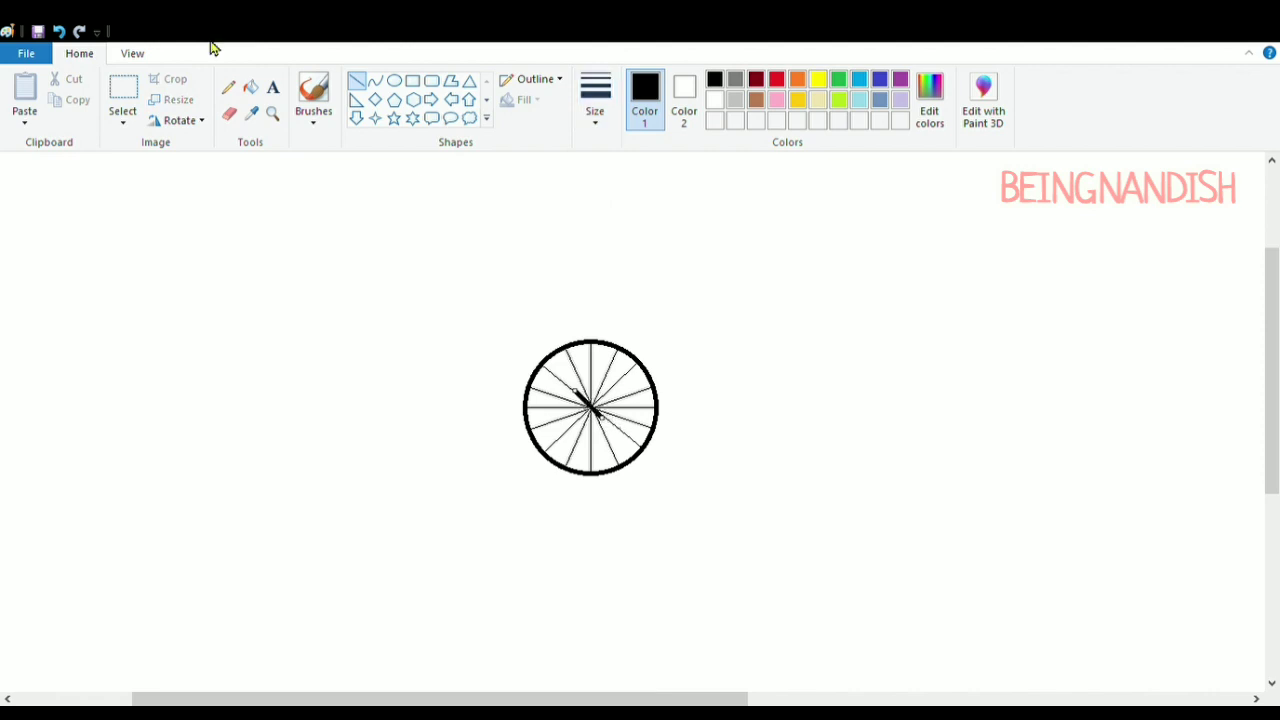
Draw a small thick-outlined black circle around the point where the spokes meet as the wheel's hub
left_click(394, 81)
left_click_drag(573, 389, 613, 408)
left_click(611, 289)
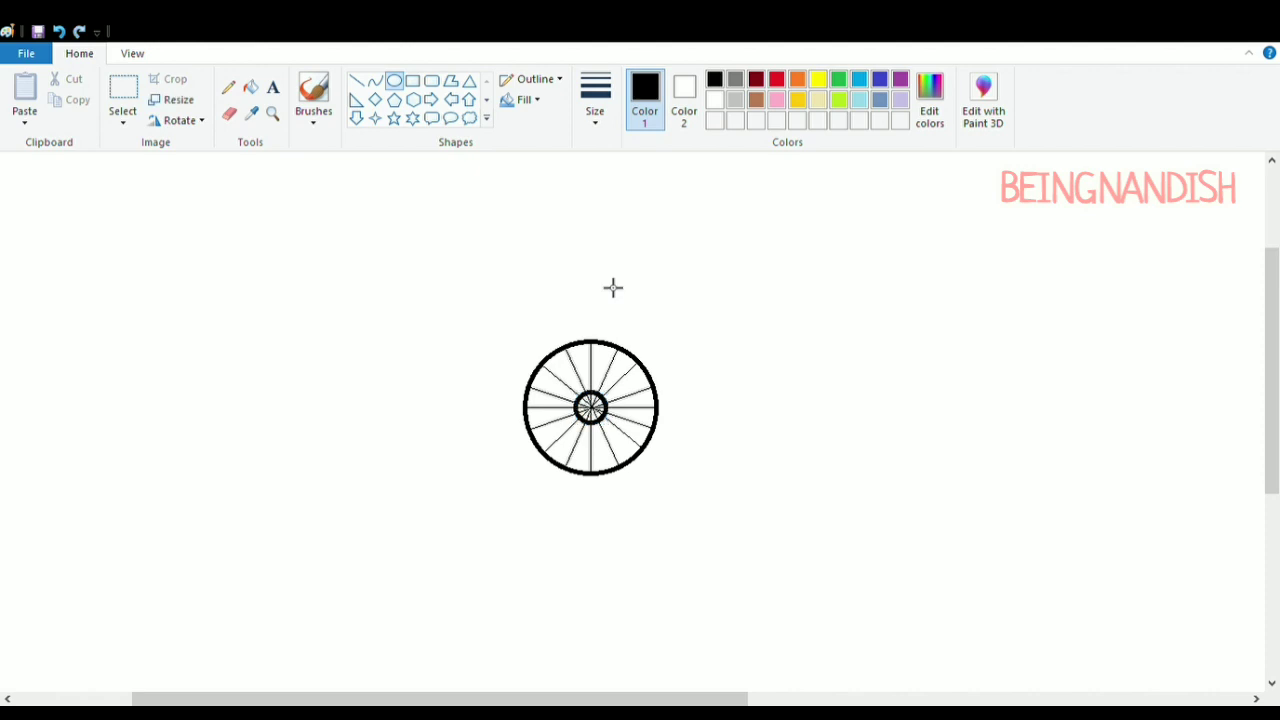
Fill every other sector between the wheel's spokes with black
left_click(250, 87)
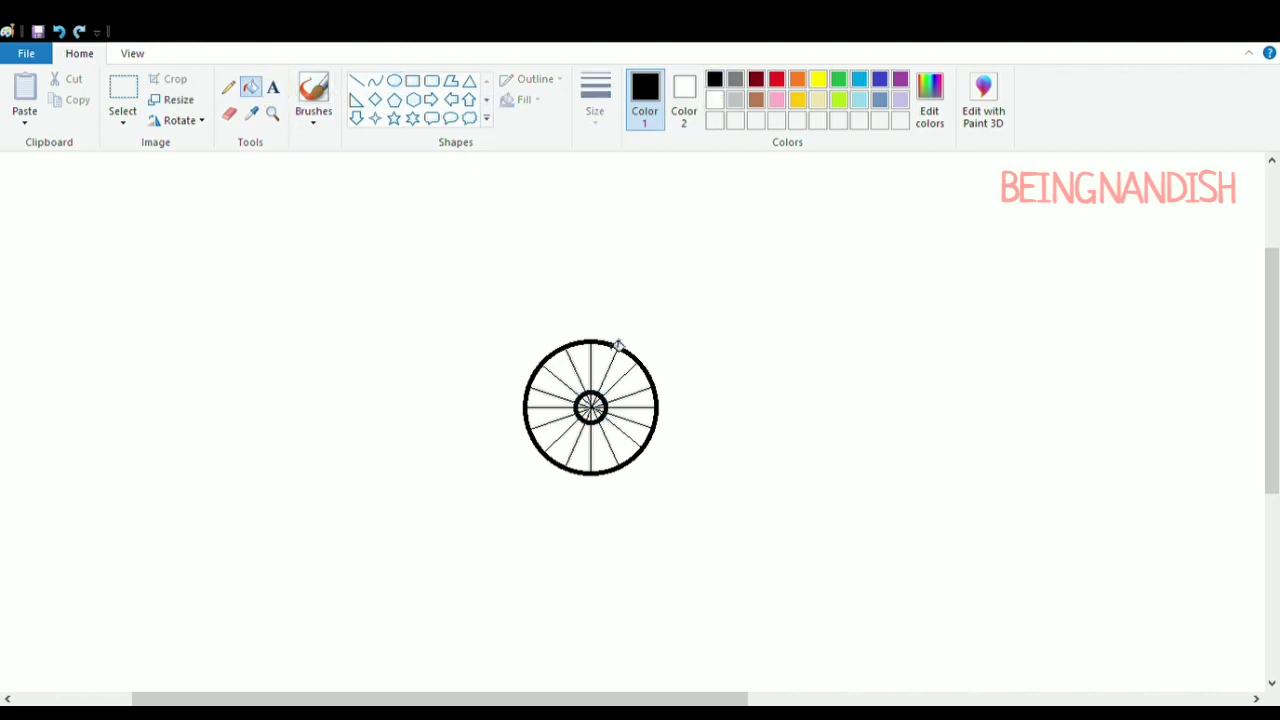
left_click(583, 368)
left_click(565, 386)
left_click(558, 418)
left_click(568, 450)
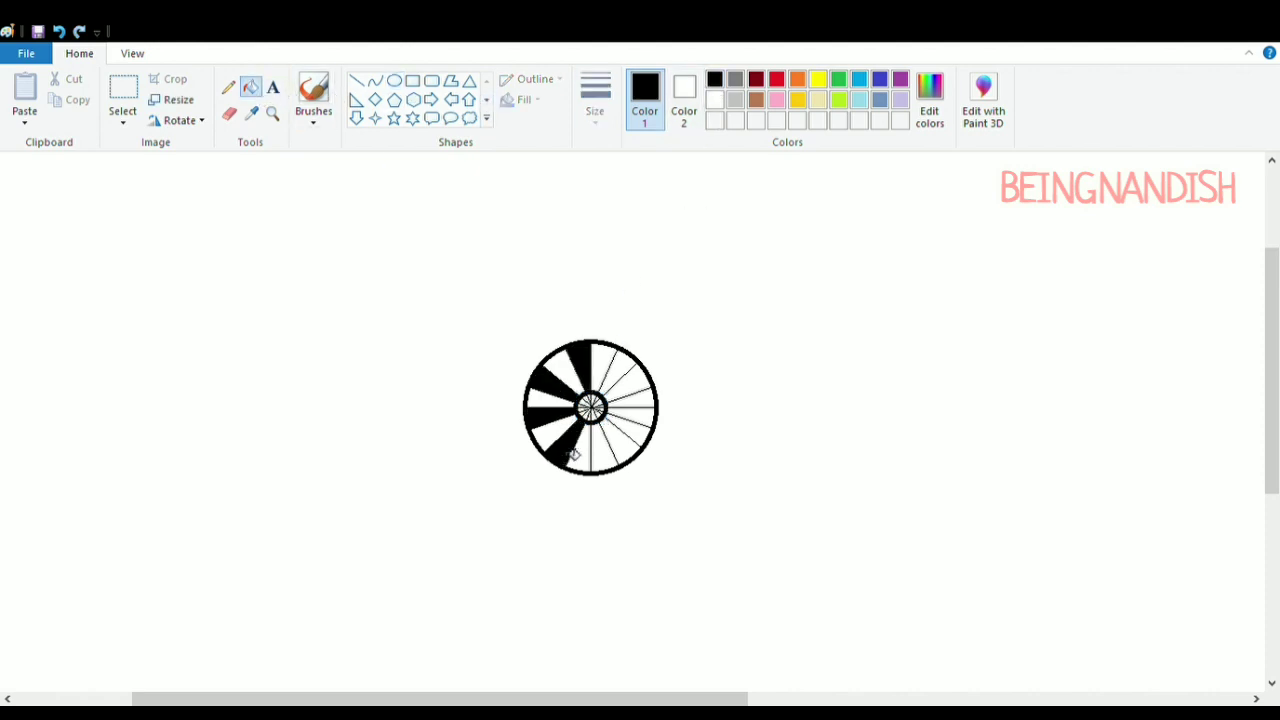
left_click(602, 458)
left_click(640, 438)
left_click(644, 405)
left_click(633, 371)
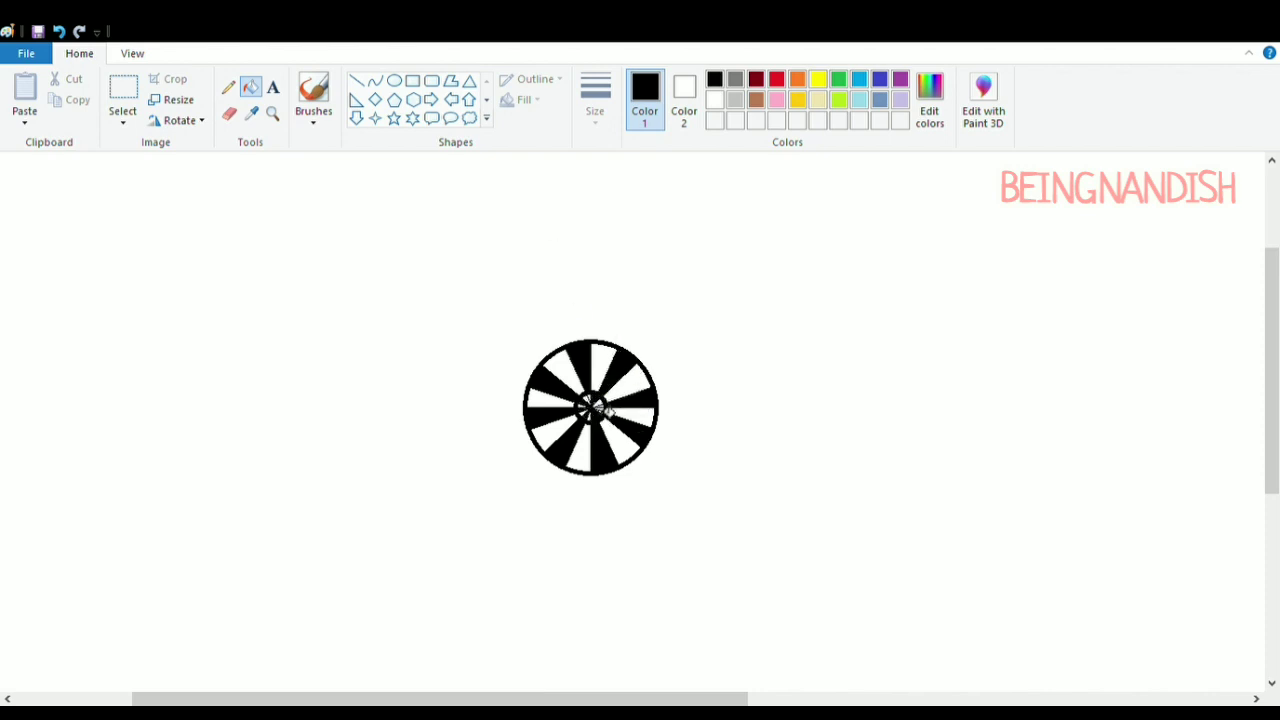
Paint over the white specks in the hub with black and draw a small light gray ring inside it
left_click(132, 54)
left_click(64, 100)
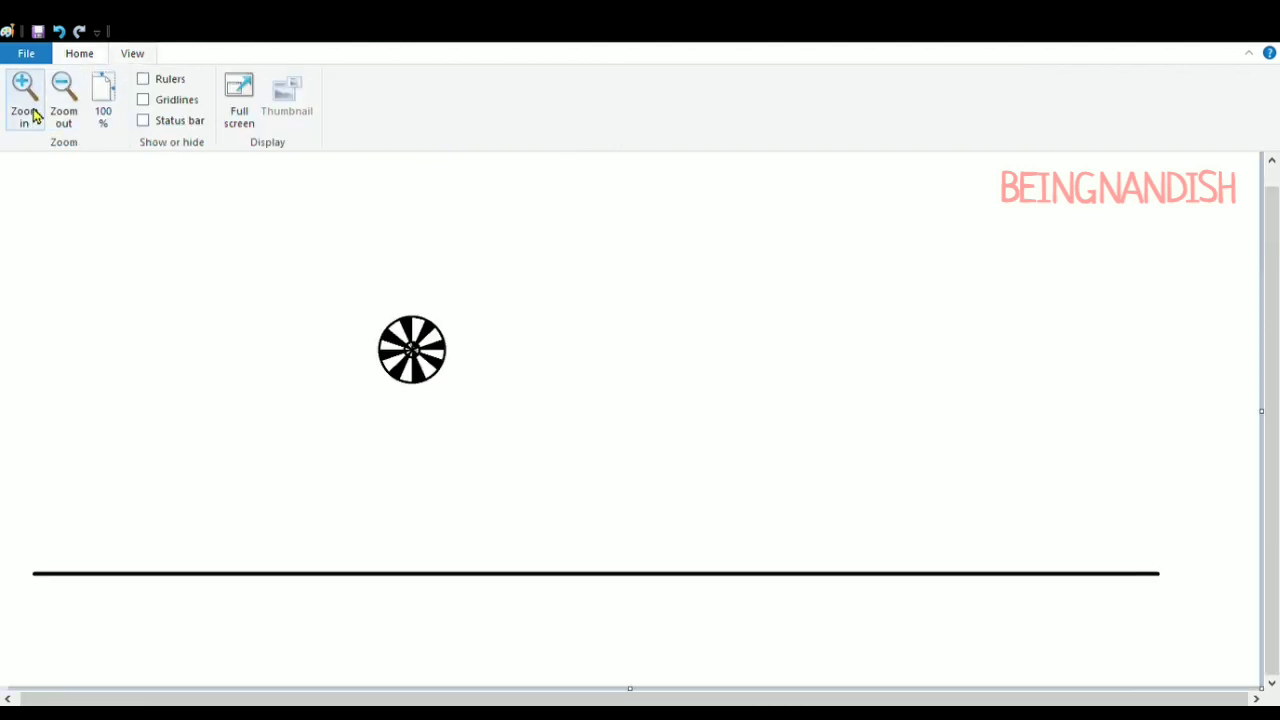
left_click(34, 117)
left_click(29, 115)
scroll(222, 650, "down", 3)
left_click_drag(216, 698, 499, 700)
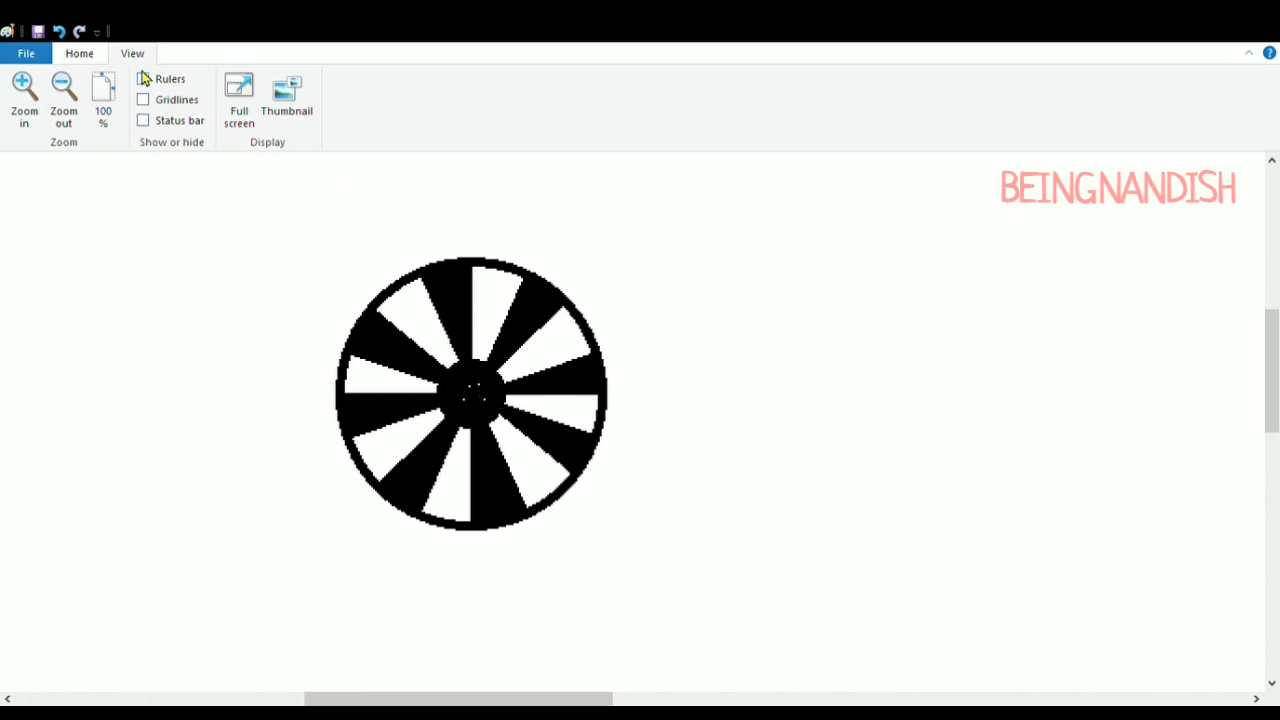
left_click(79, 53)
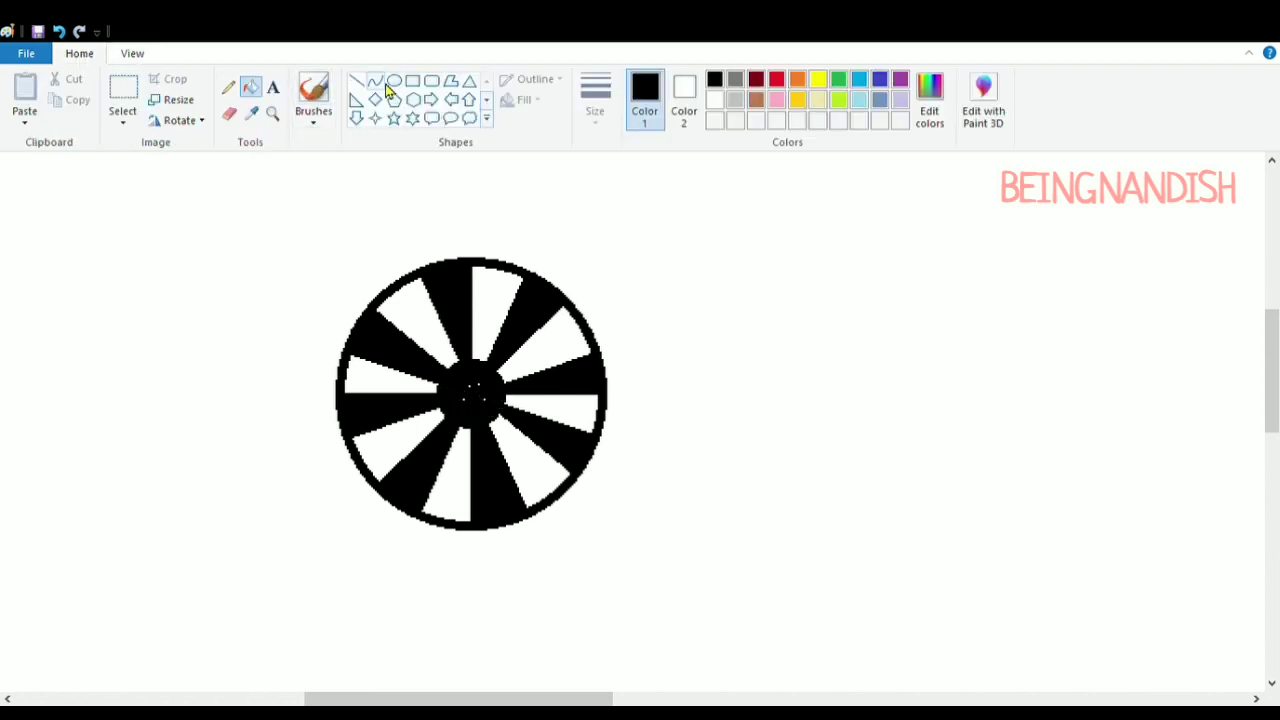
left_click(422, 155)
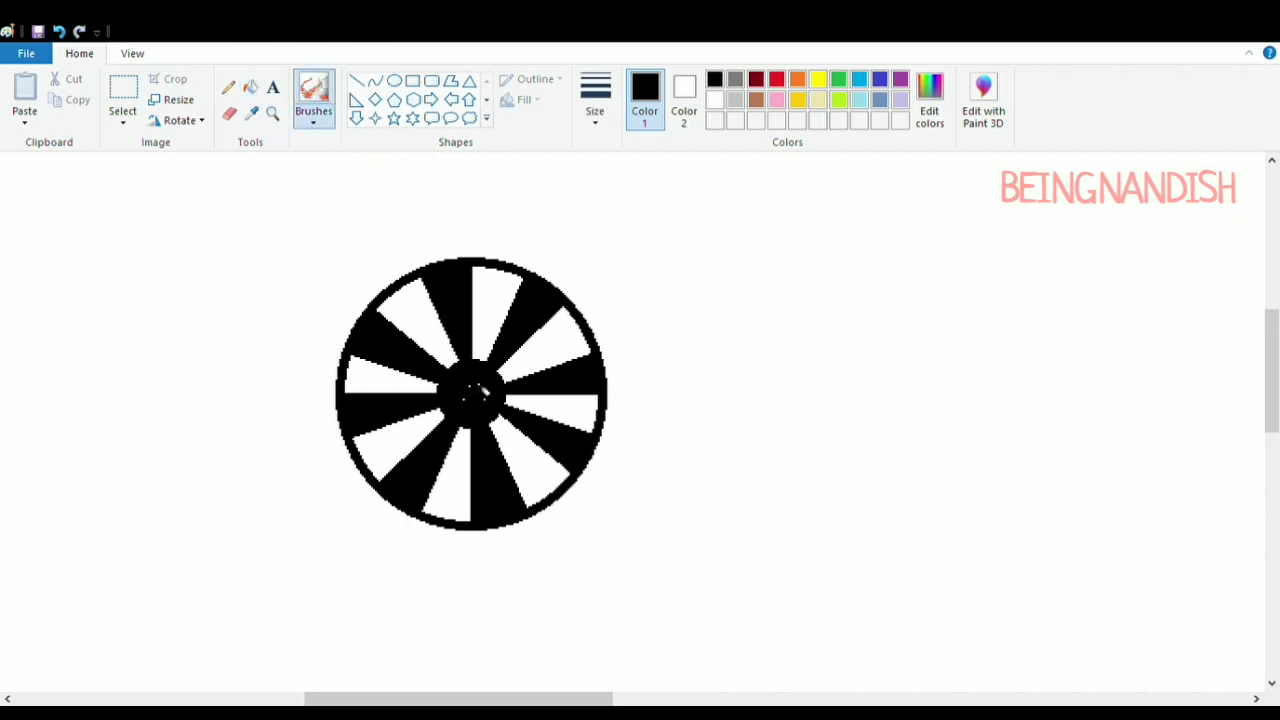
left_click(736, 100)
left_click(394, 81)
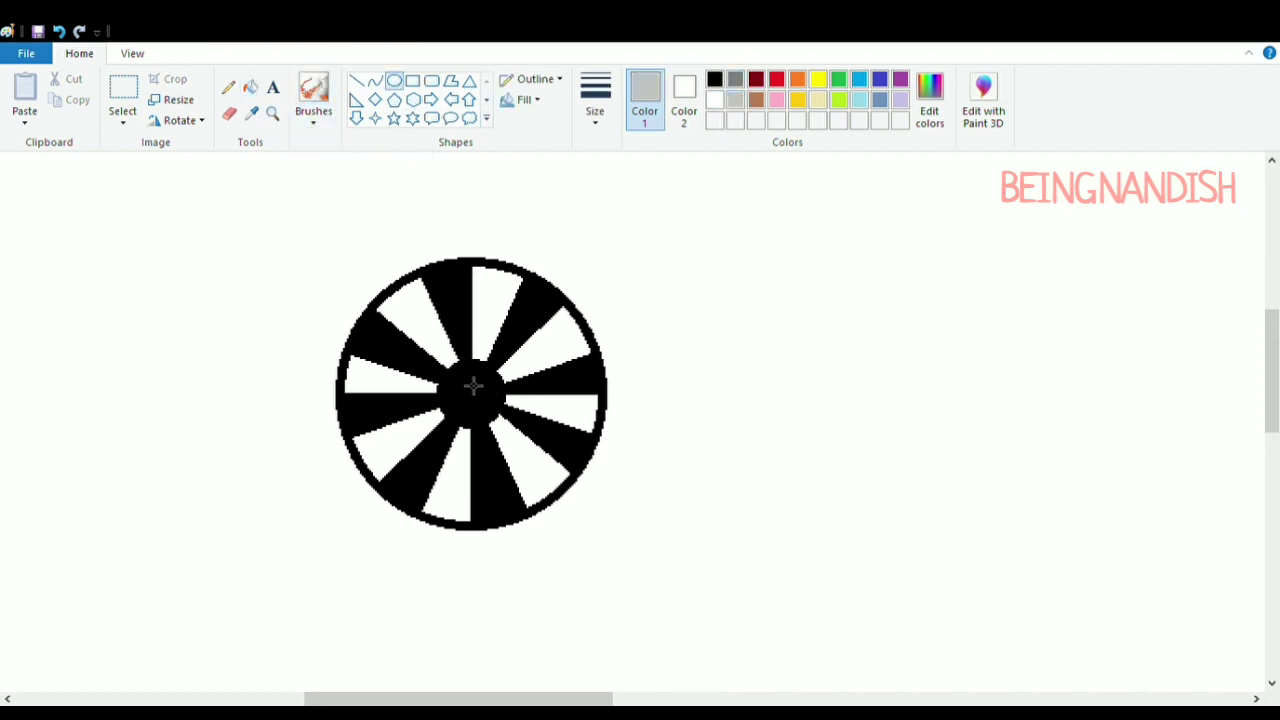
left_click_drag(446, 372, 496, 427)
Draw a larger black circle around the spoked rim and centre it on the hub as the tyre's outline
left_click(132, 53)
left_click(24, 95)
left_click(63, 97)
left_click(63, 97)
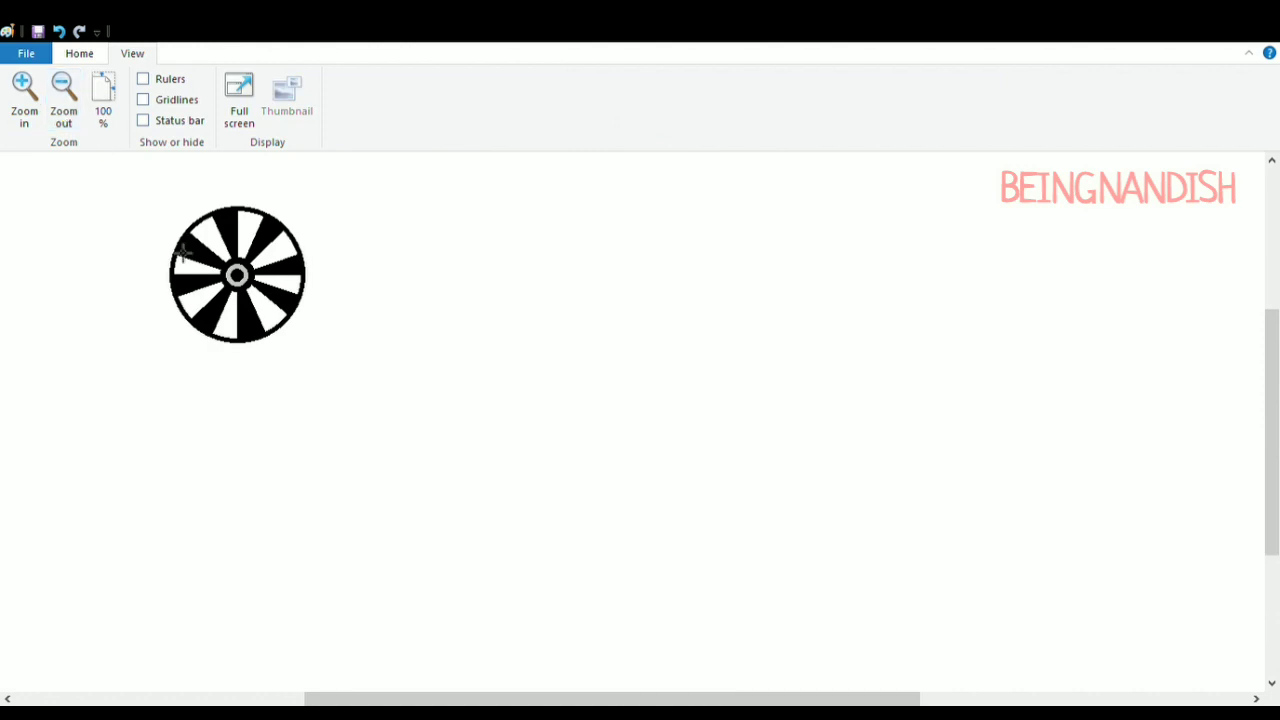
left_click(60, 105)
left_click(40, 110)
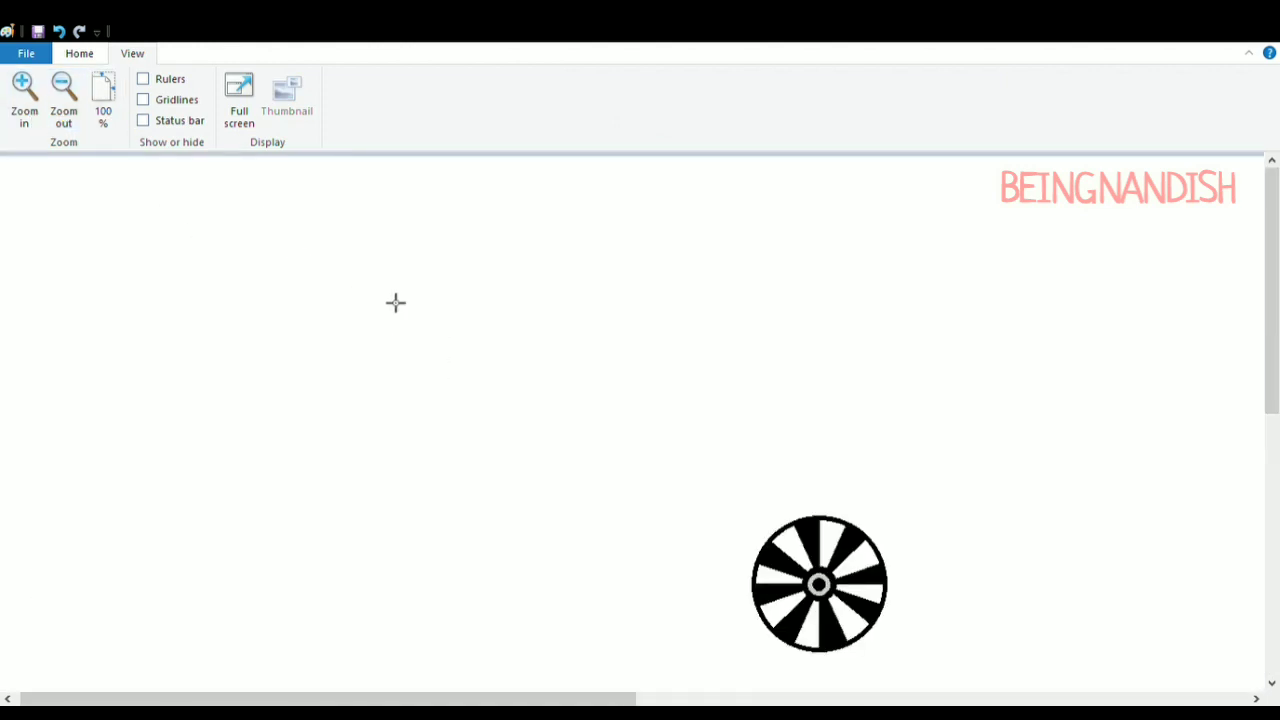
scroll(395, 302, "down", 3)
left_click_drag(400, 698, 577, 697)
left_click(79, 53)
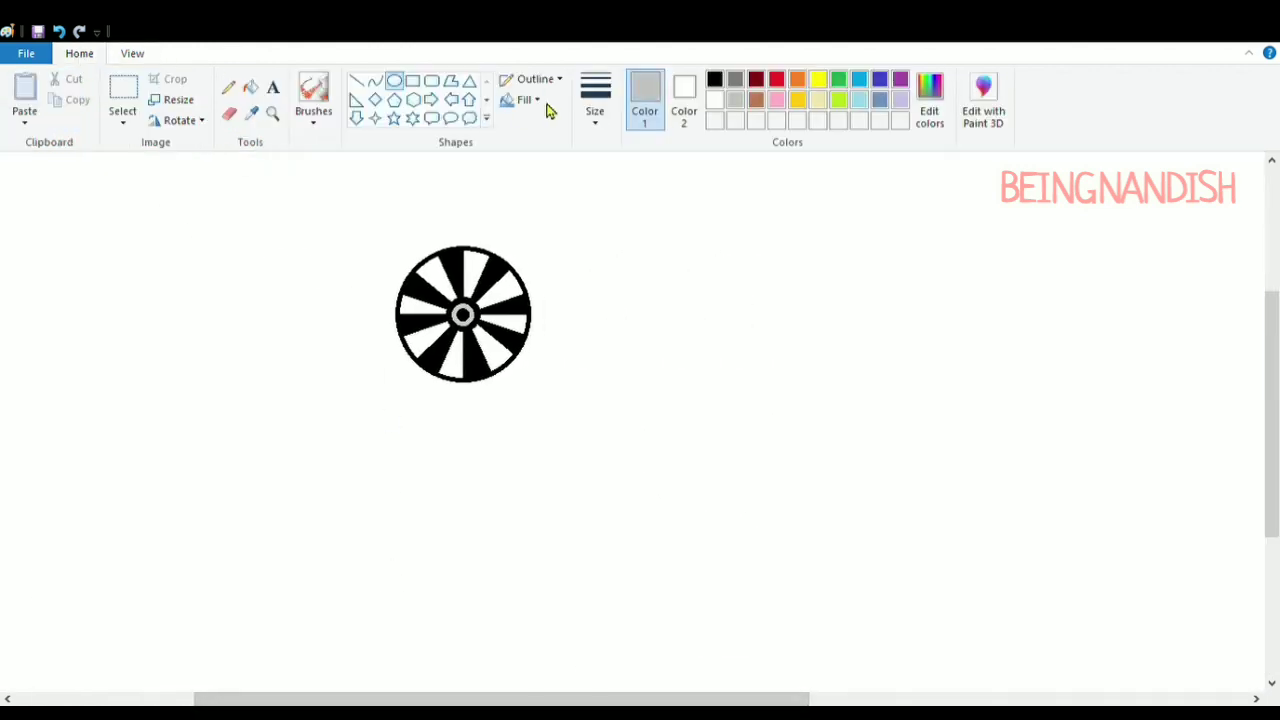
left_click(714, 80)
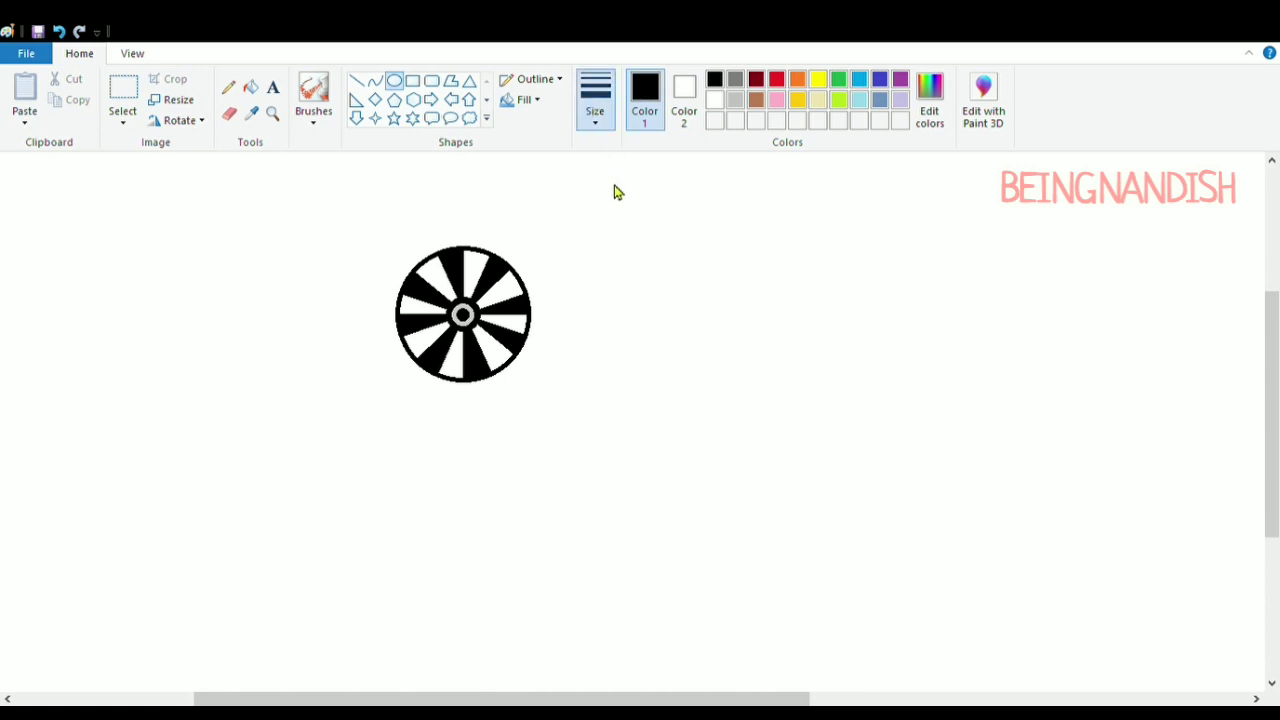
left_click_drag(373, 231, 584, 451)
left_click_drag(500, 343, 494, 330)
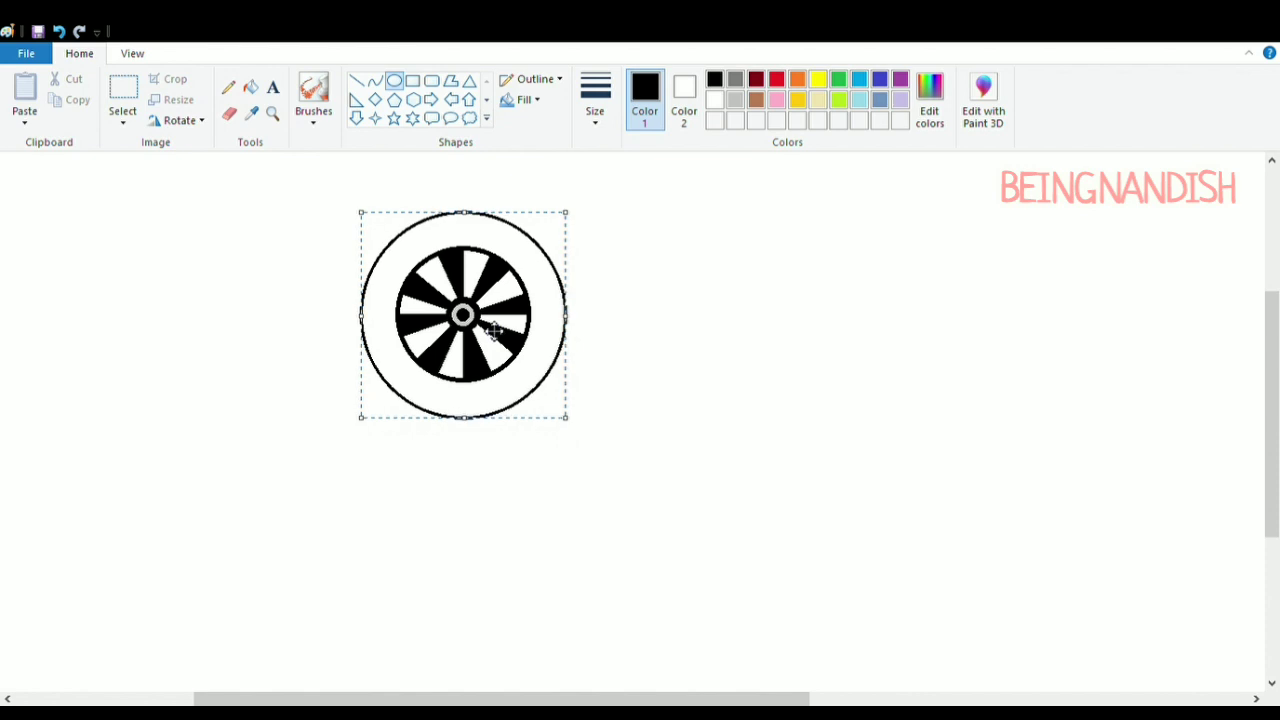
left_click(675, 288)
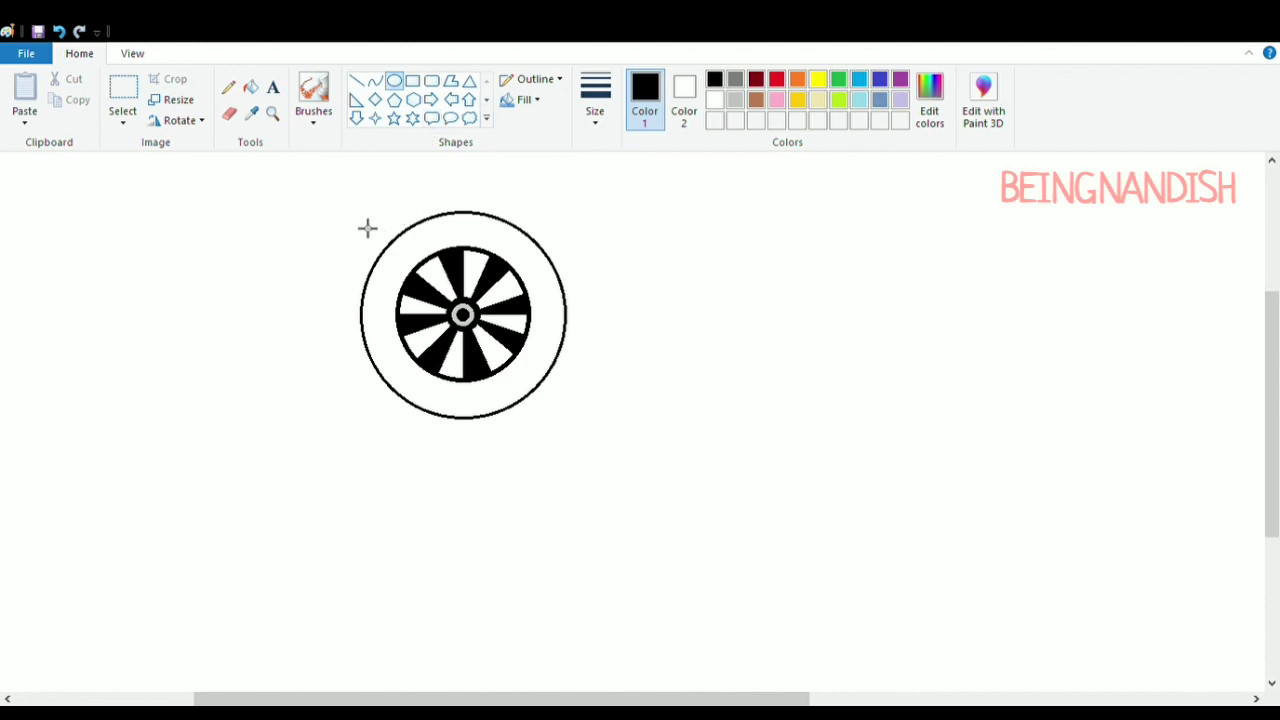
Draw another black circle slightly larger than the tyre, then resize and centre it to leave a narrow gap around the tyre
mouse_move(345, 206)
left_mouse_down()
mouse_move(491, 380)
mouse_move(566, 428)
left_mouse_up()
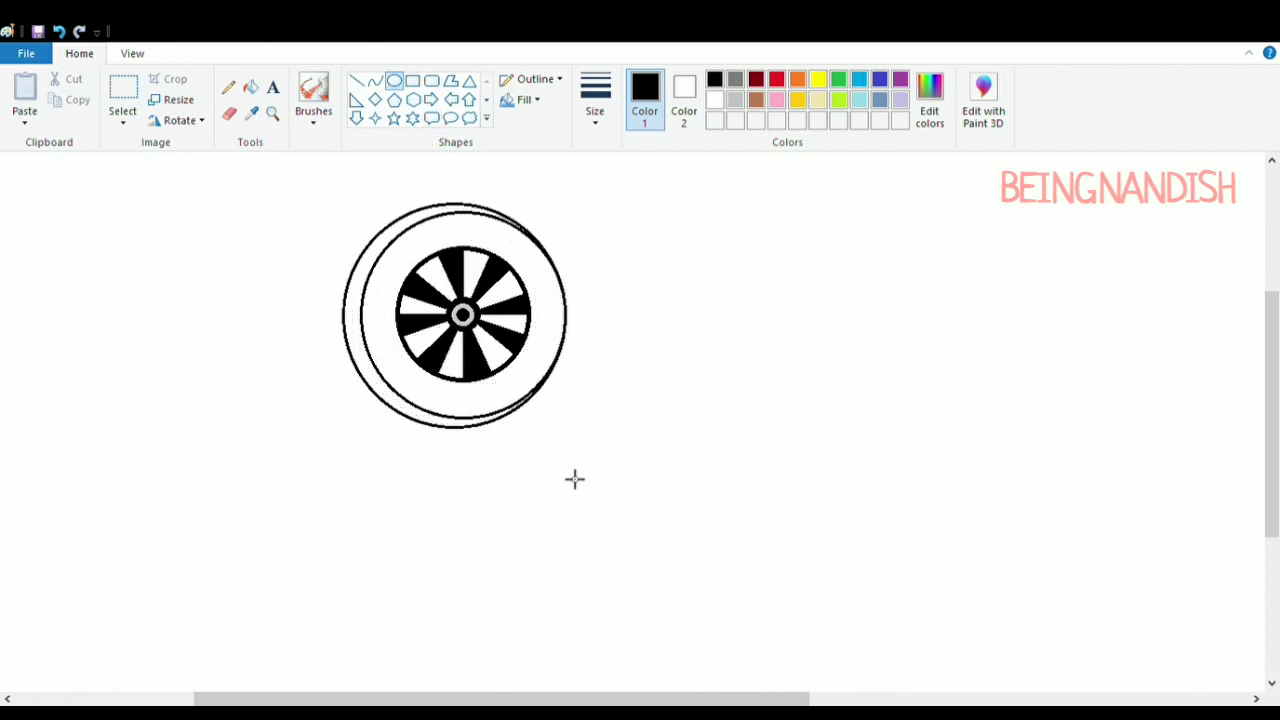
left_click_drag(575, 479, 575, 480)
left_click_drag(480, 342, 486, 337)
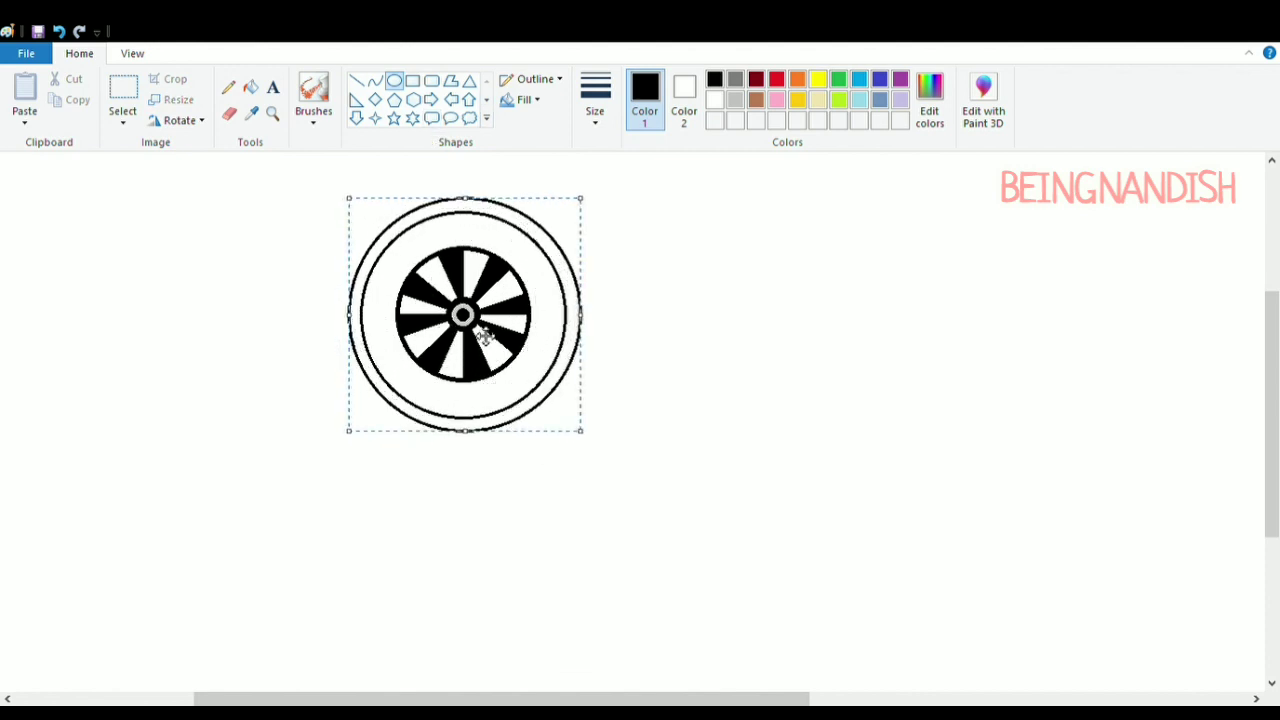
left_click_drag(582, 431, 576, 425)
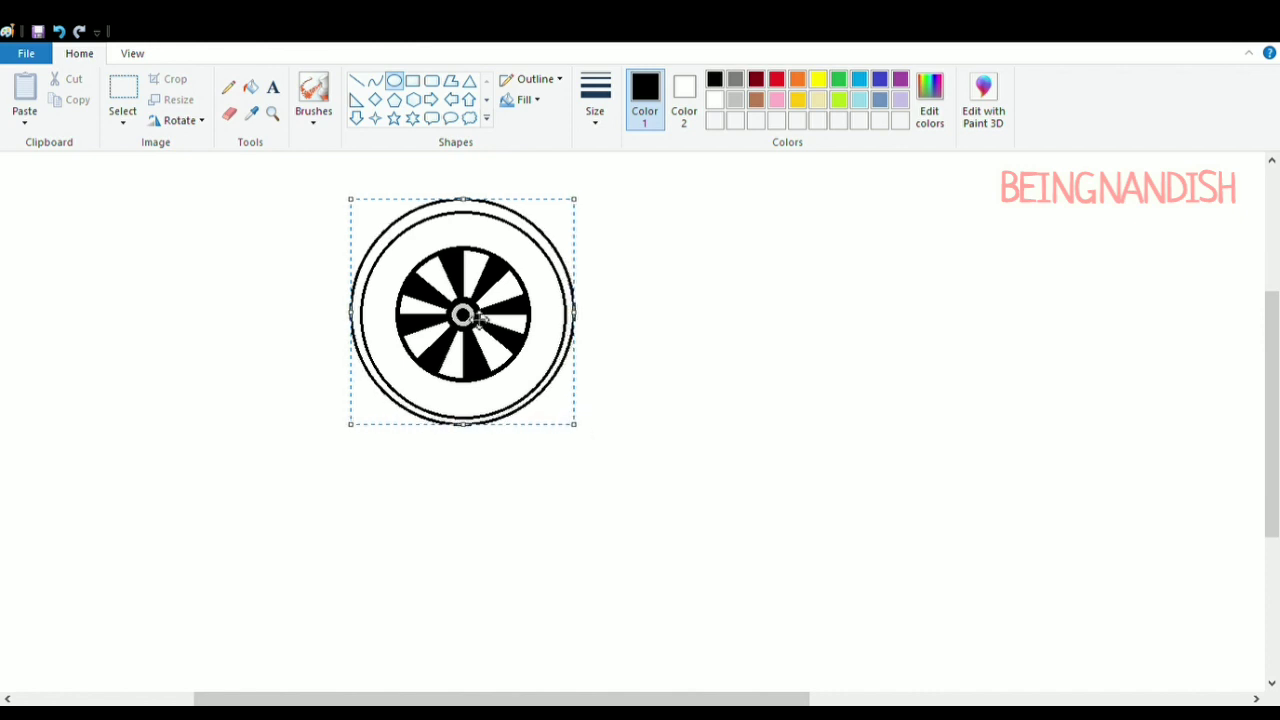
left_click_drag(478, 318, 479, 324)
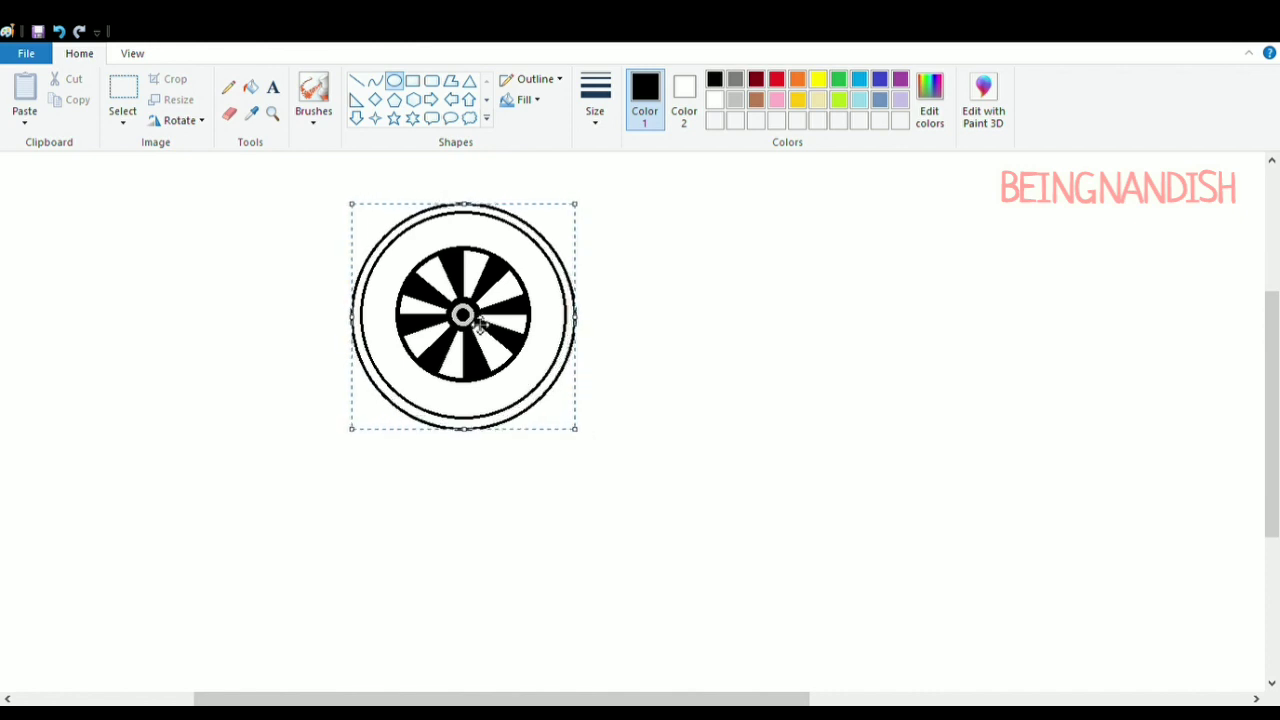
left_click(673, 369)
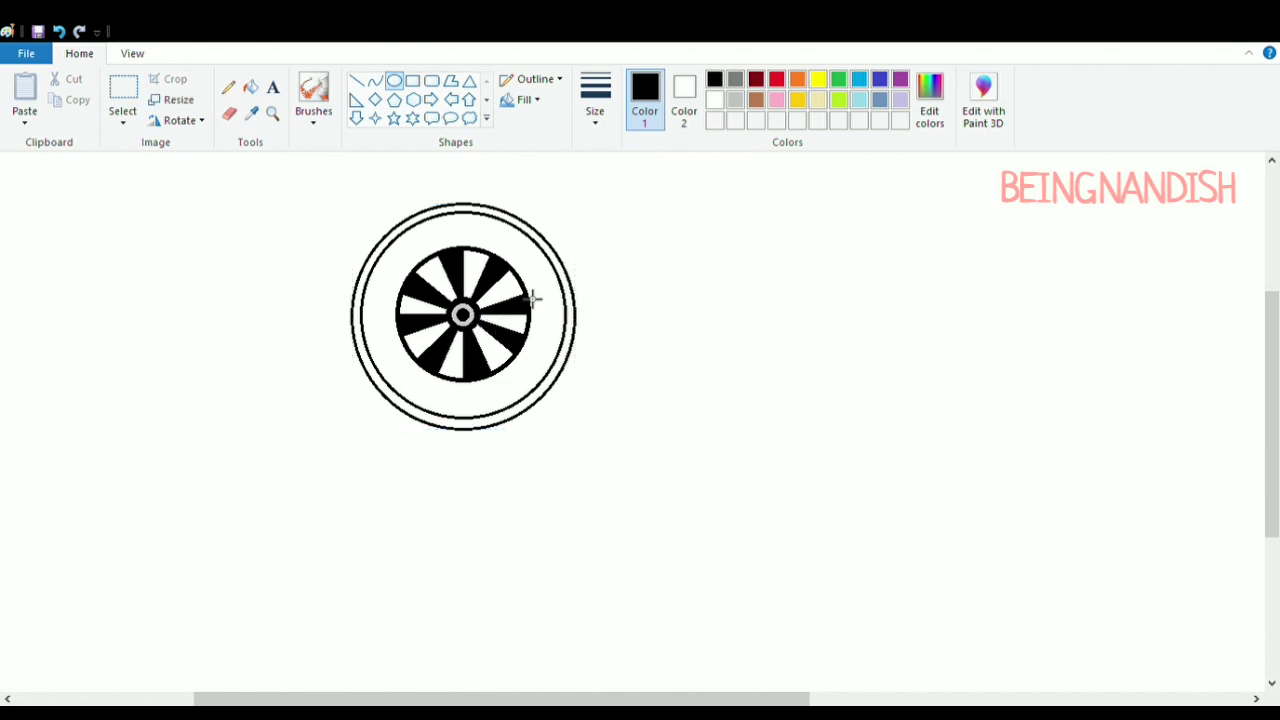
Cut the outermost circle on both sides with the eraser and remove its lower arc by filling it with white
left_click(229, 113)
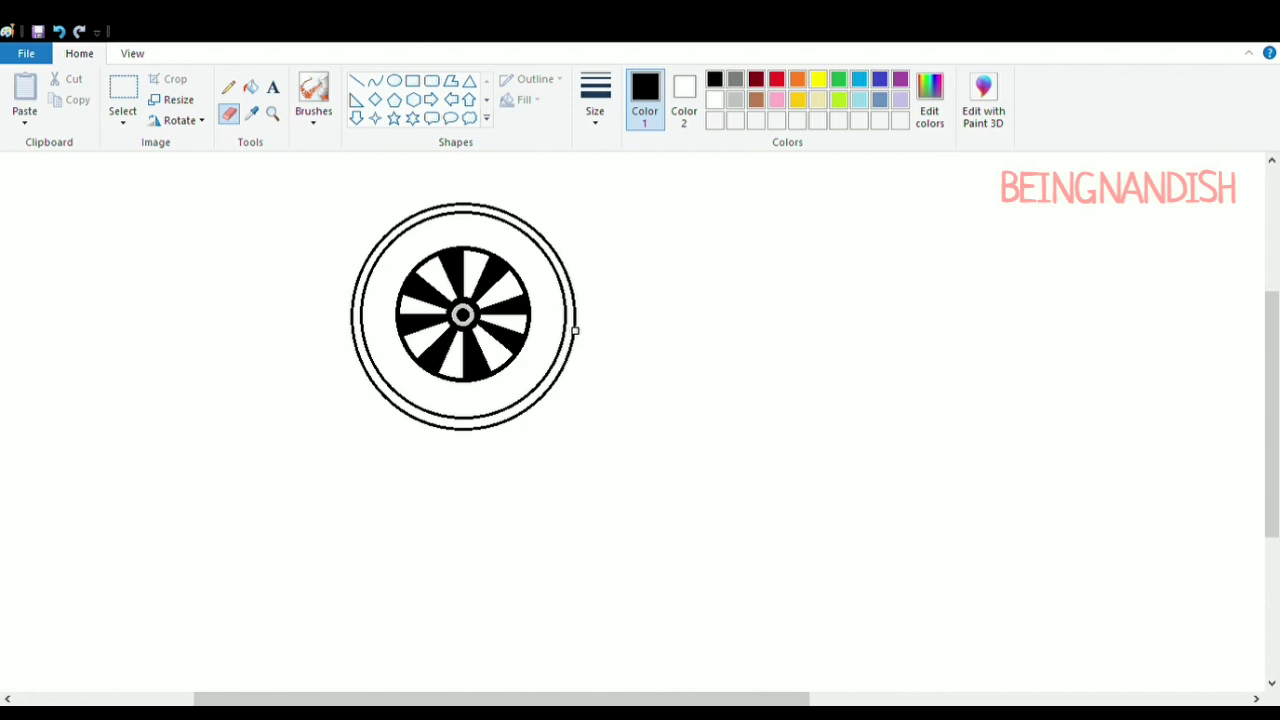
left_click(714, 100)
left_click(250, 87)
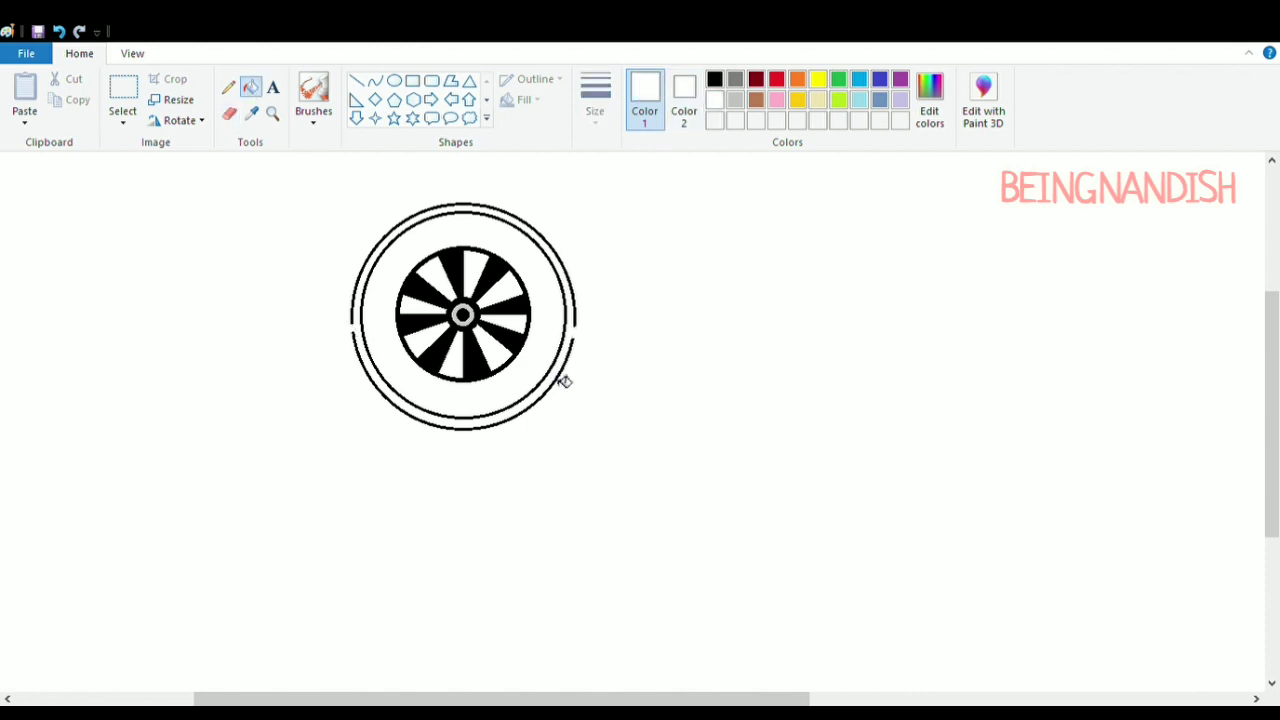
left_click(564, 381)
Extend the right end of the outer arc straight down with a short vertical black line
left_click(714, 79)
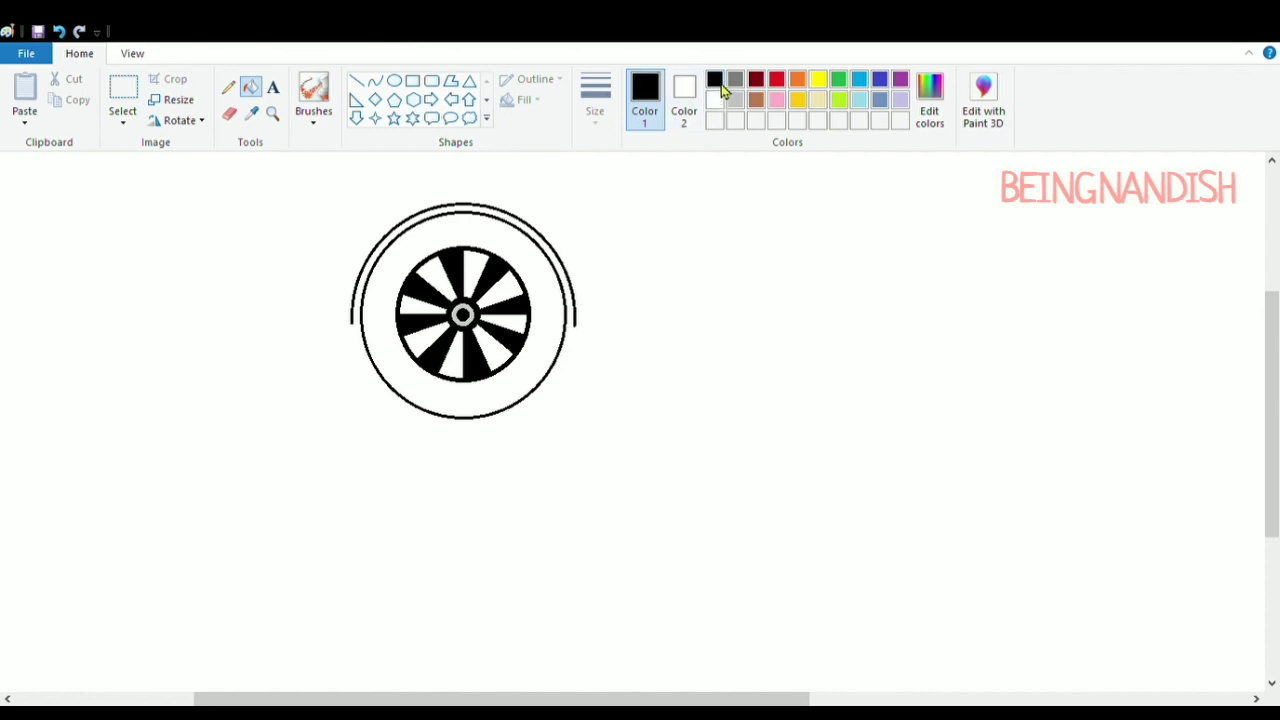
left_click(357, 81)
left_click_drag(584, 332, 588, 362)
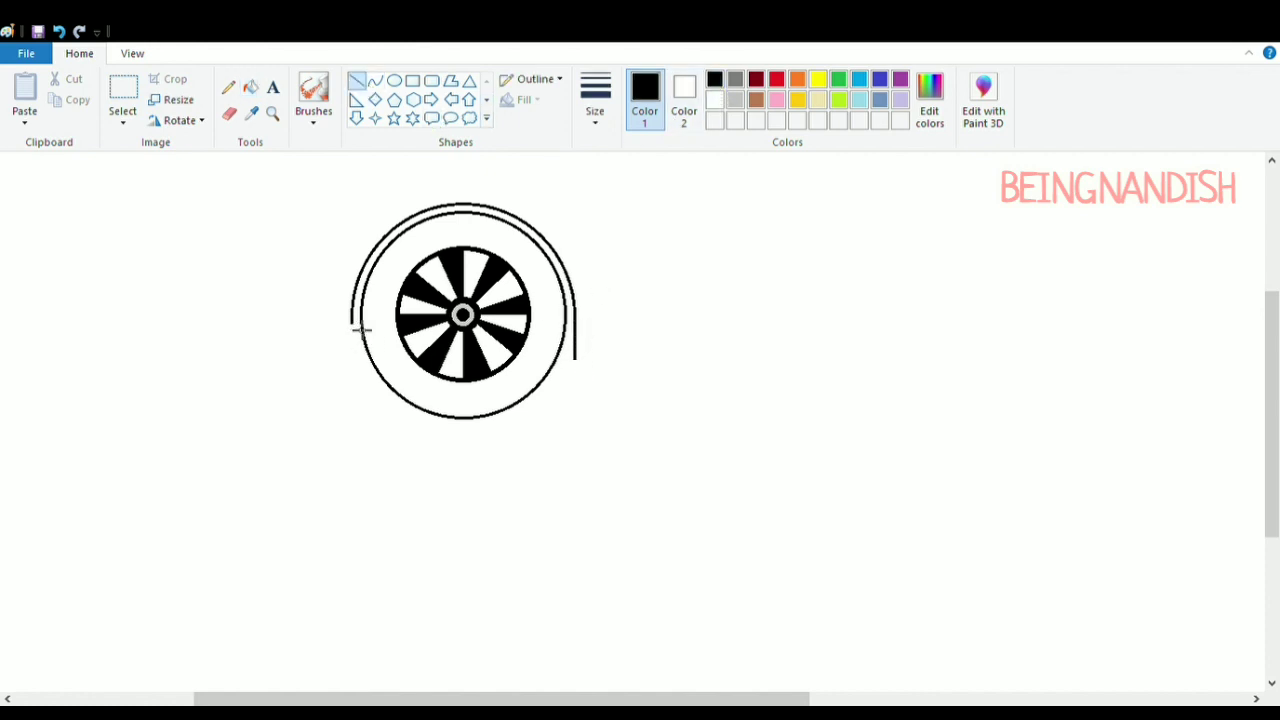
left_click_drag(361, 330, 360, 360)
left_click(60, 33)
left_click(60, 33)
Extend the left end of the outer arc straight down with a short vertical black line
left_click(130, 55)
left_click(25, 98)
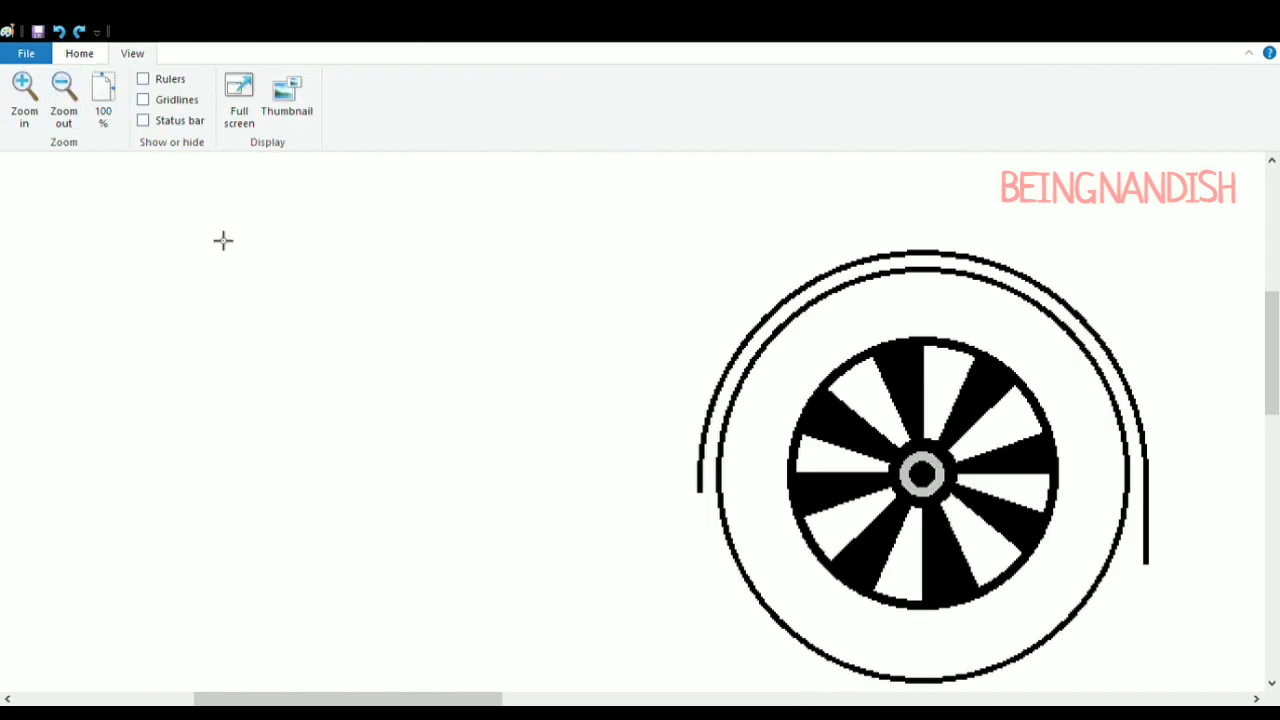
left_click_drag(709, 494, 714, 577)
left_click(59, 33)
left_click_drag(455, 700, 547, 703)
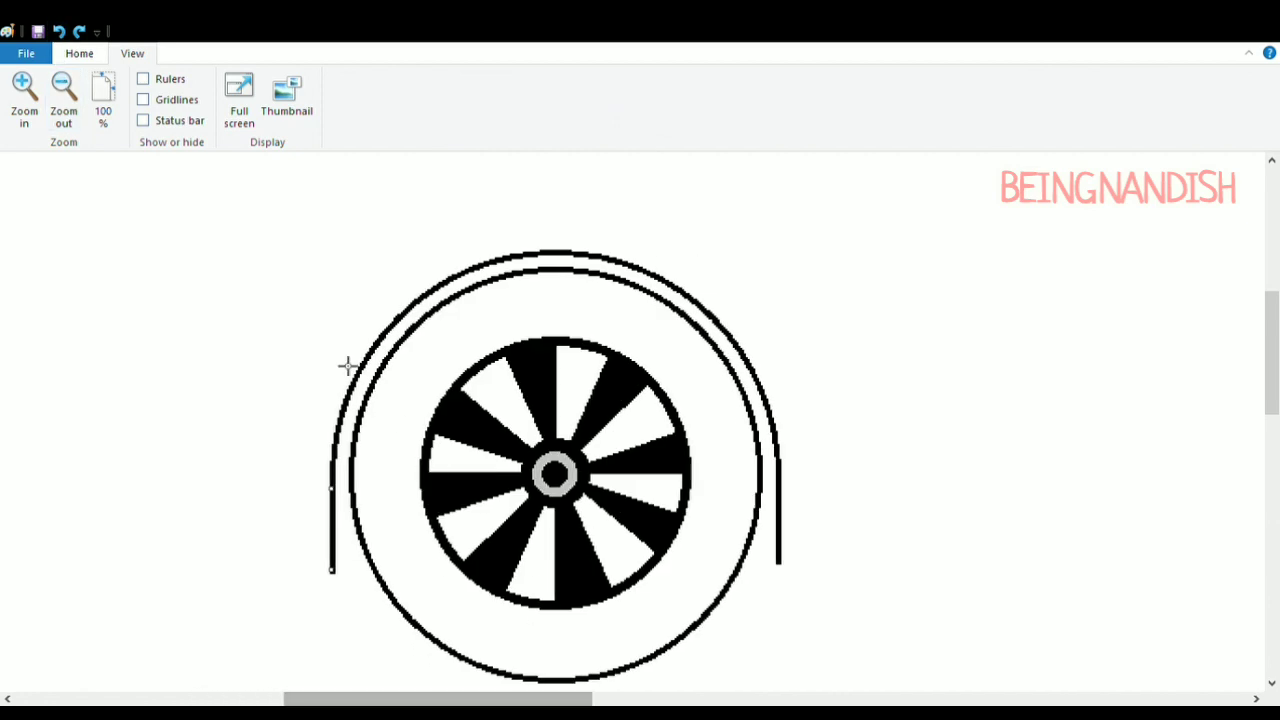
Join both vertical arch ends to the tyre with short horizontal lines and erase the overhang below the left one
left_click(81, 54)
left_click_drag(333, 549, 366, 549)
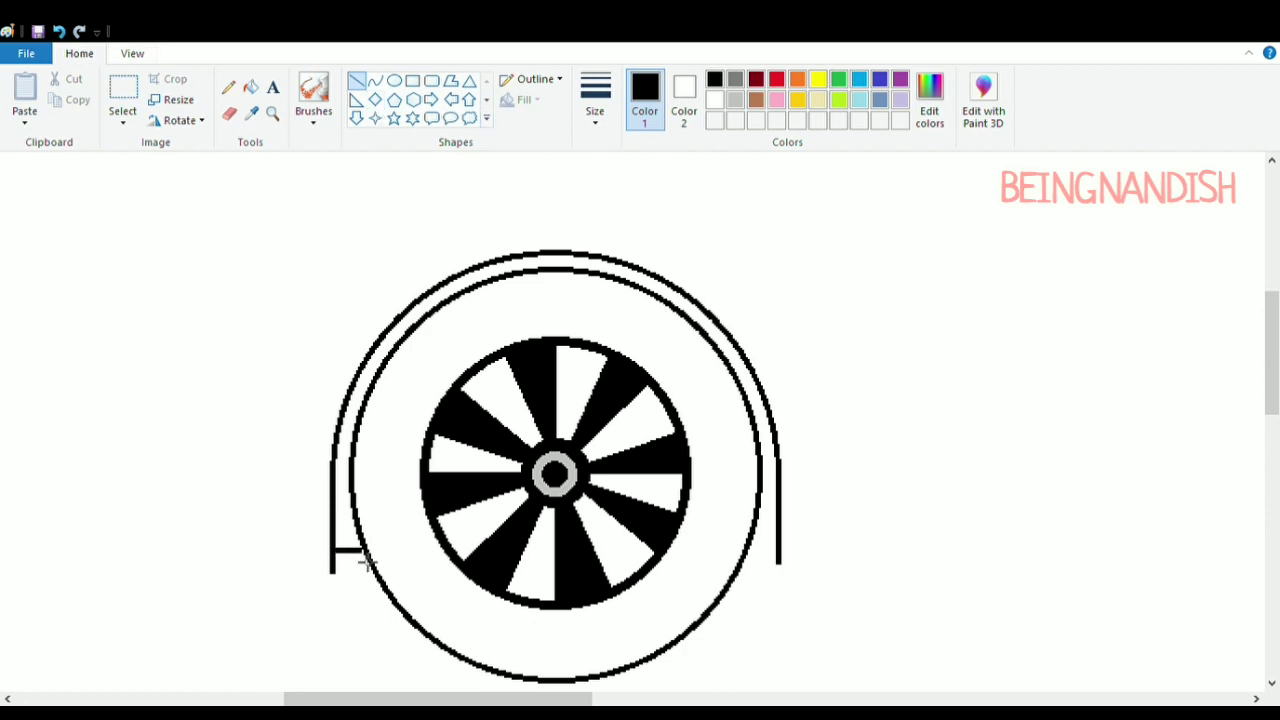
left_click_drag(745, 551, 780, 551)
left_click(229, 114)
left_click_drag(326, 560, 328, 571)
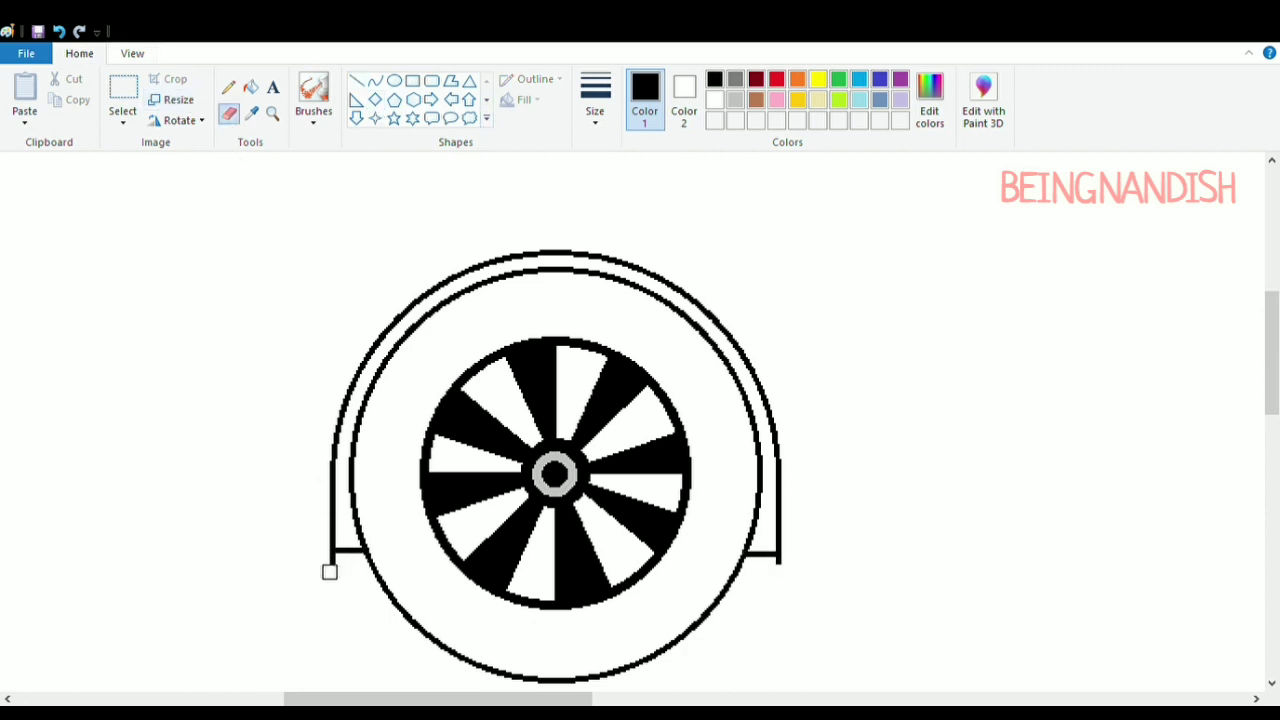
Move the finished wheel with its arch down onto the left part of the ground line
left_click(132, 53)
left_click(63, 100)
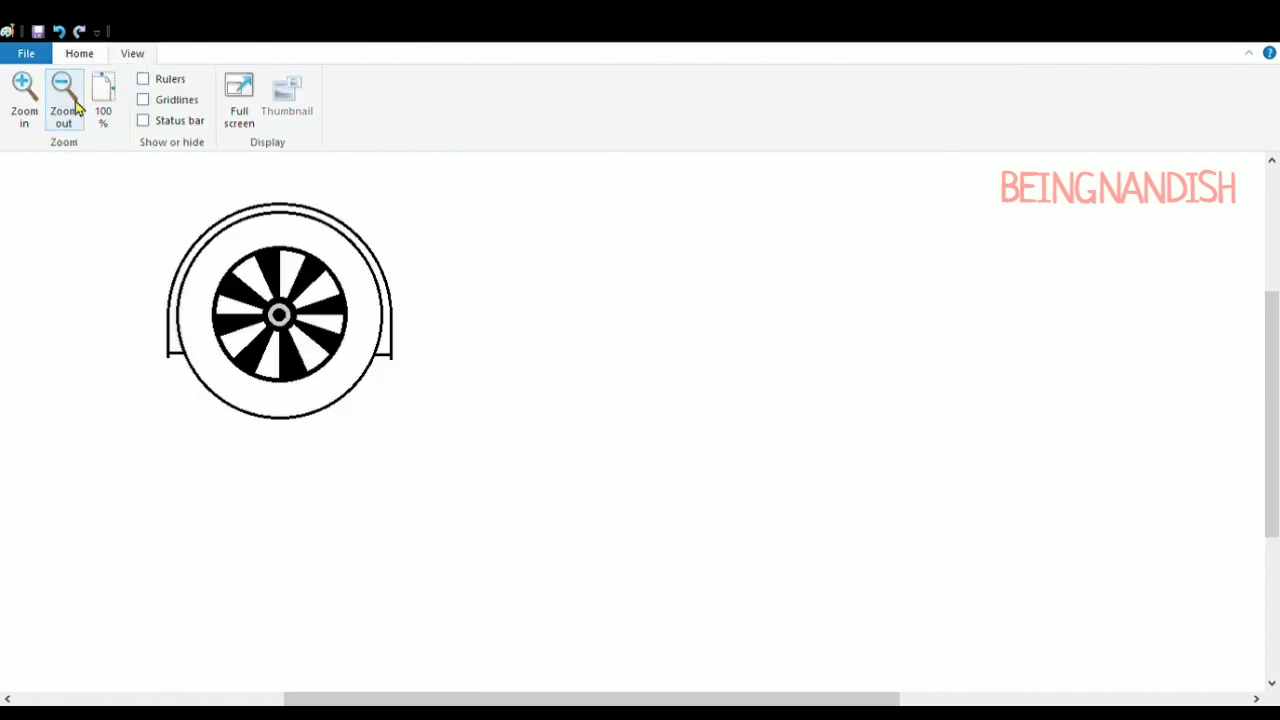
left_click(63, 100)
left_click(80, 53)
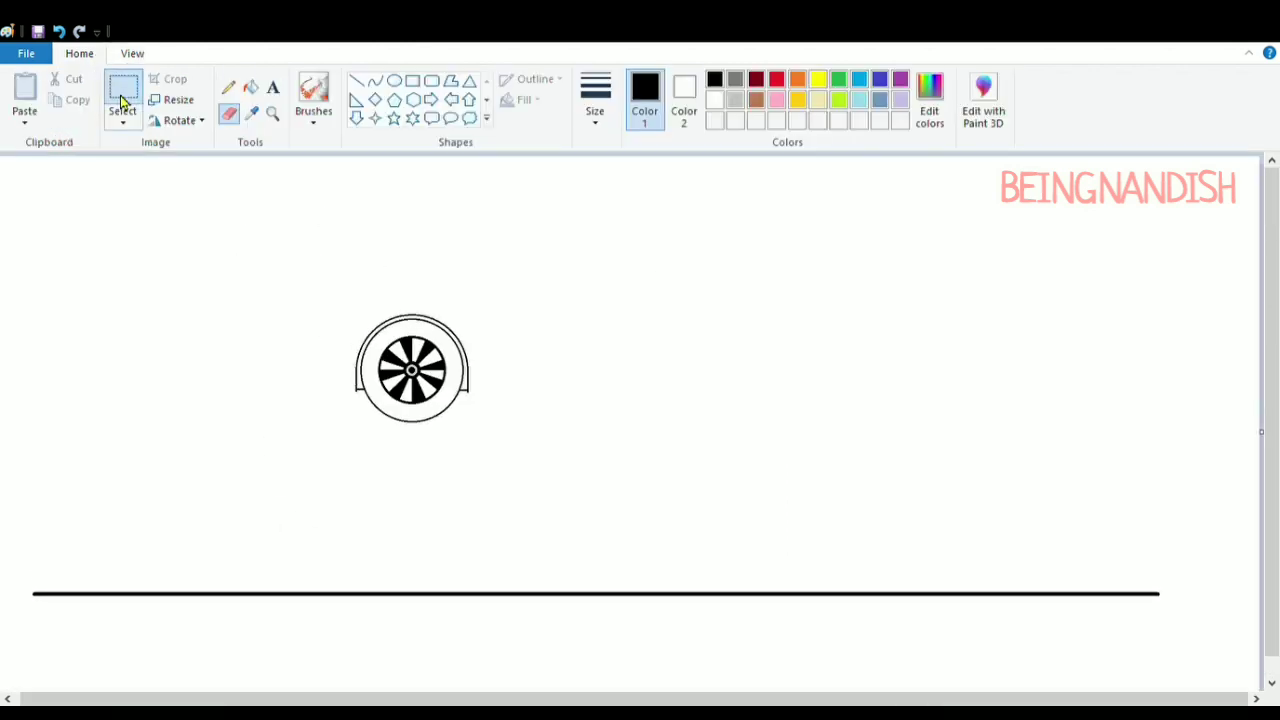
left_click(123, 100)
left_click_drag(345, 302, 481, 424)
mouse_move(422, 360)
left_mouse_down()
mouse_move(359, 506)
mouse_move(316, 538)
left_mouse_up()
Place a copy of the wheel further right on the ground line and connect the two arches with a thin horizontal line
left_click(303, 331)
key("ctrl+v")
left_click_drag(94, 236, 727, 541)
left_click(613, 334)
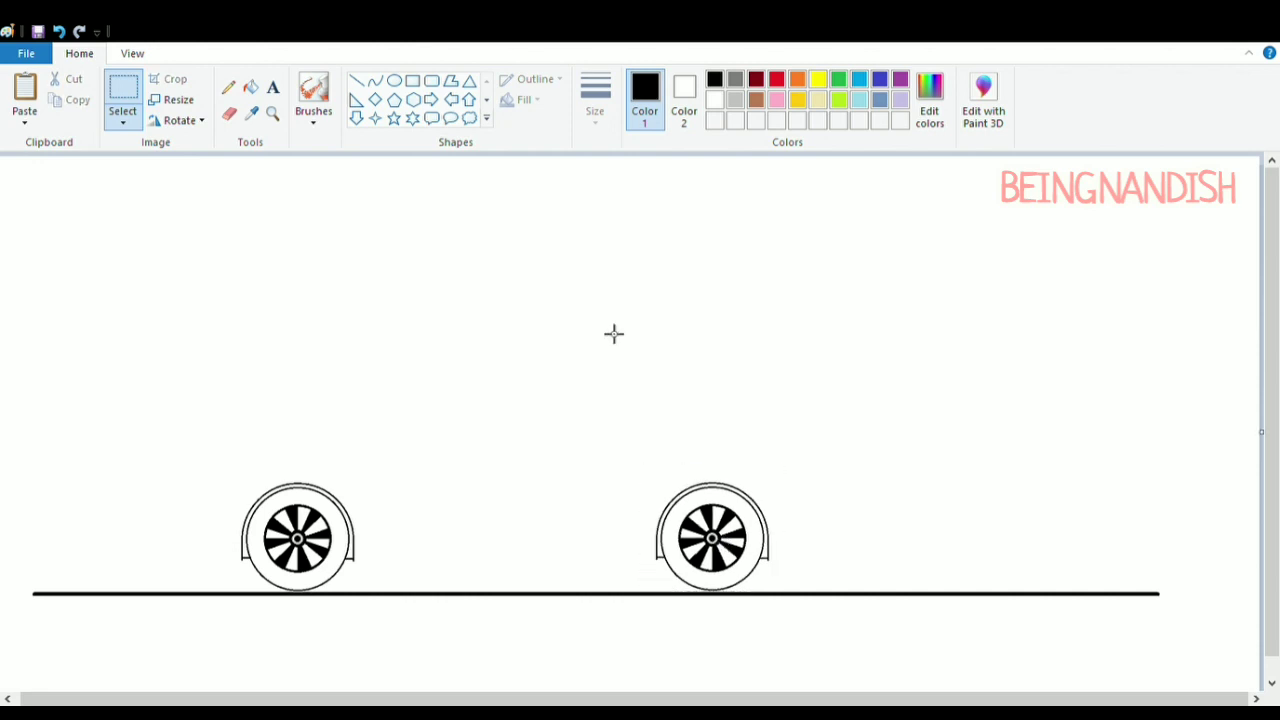
left_click(357, 81)
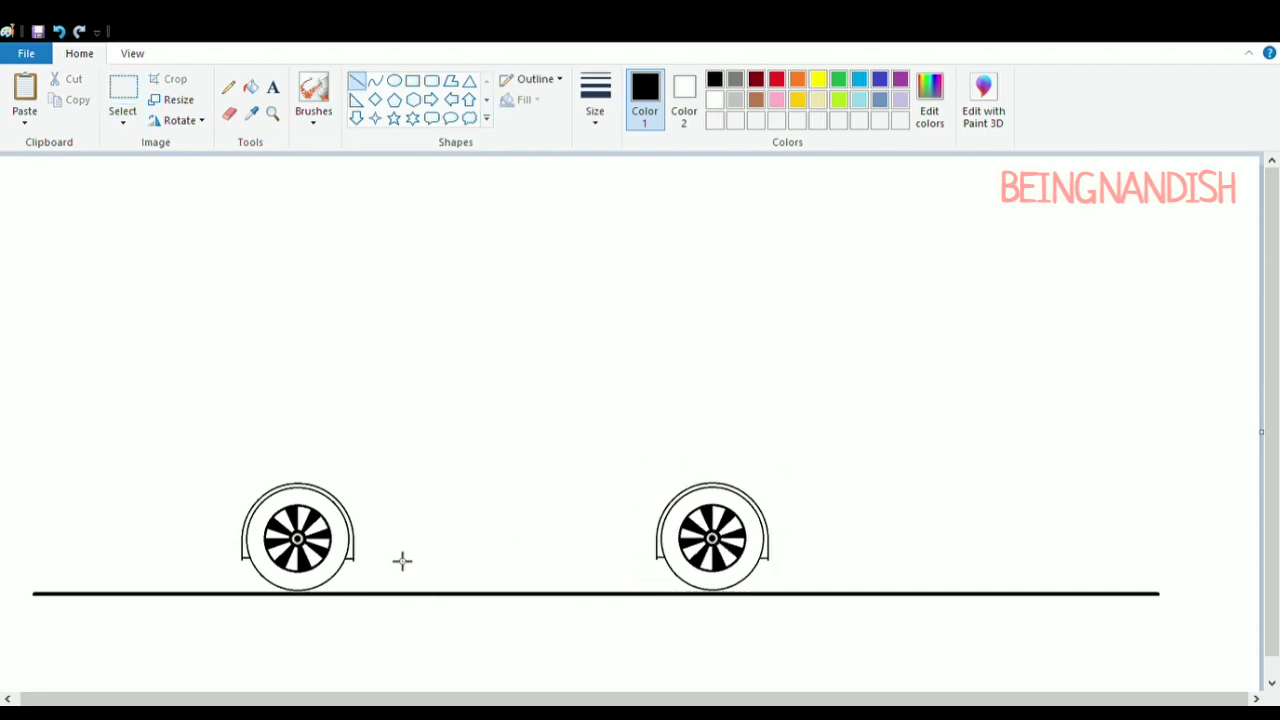
left_click_drag(364, 569, 665, 578)
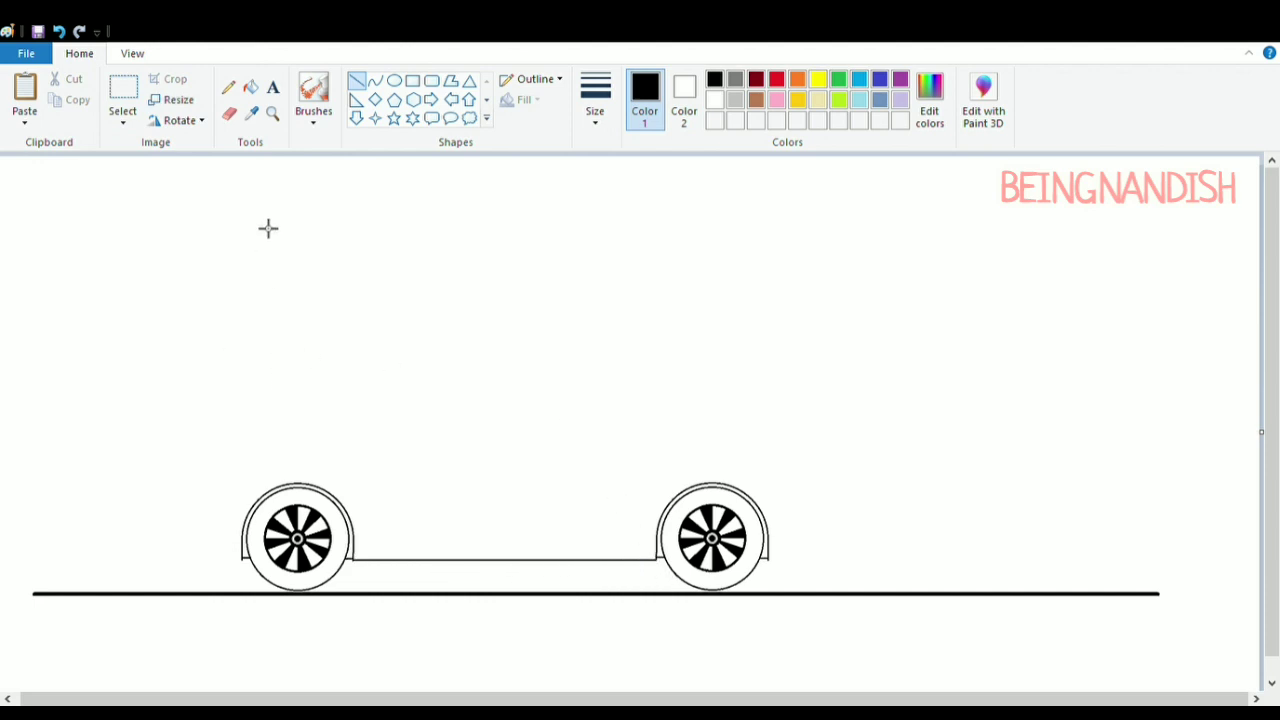
Draw a bonnet curve rising from in front of the left wheel and over it, then adjust its width and height
left_click(375, 82)
left_click_drag(198, 503, 397, 418)
left_click_drag(249, 451, 216, 462)
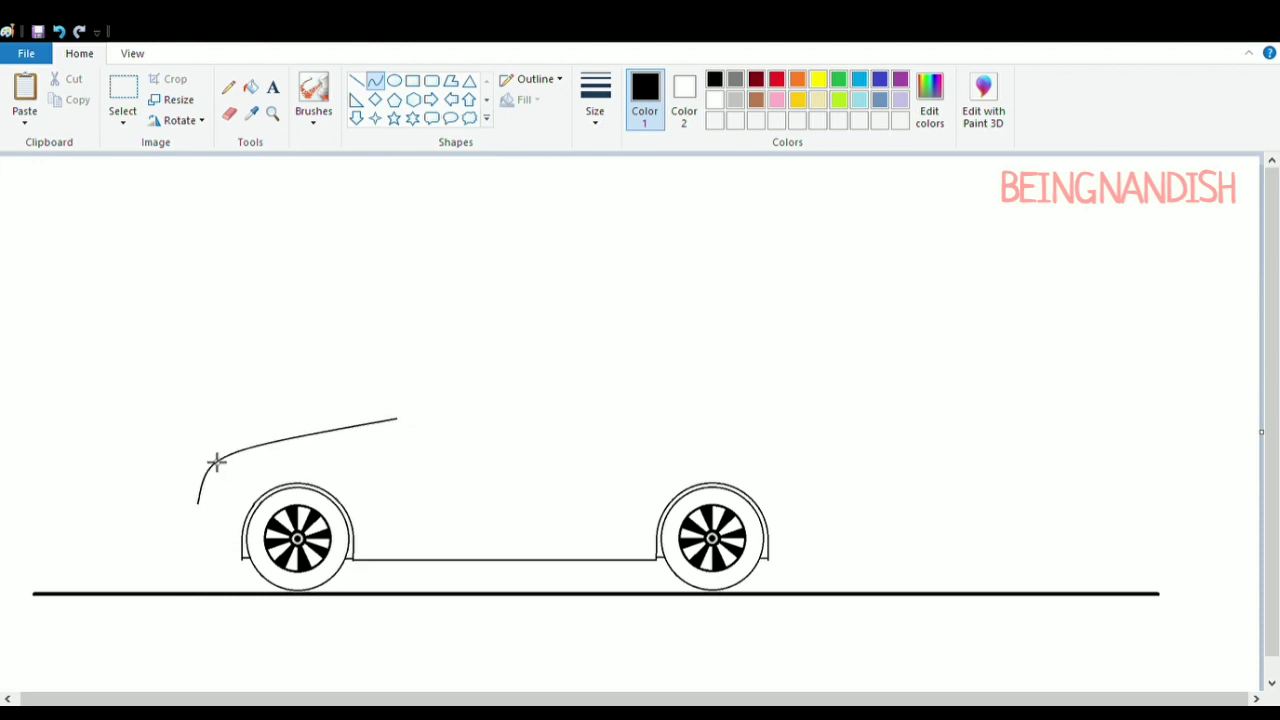
left_click_drag(400, 423, 399, 437)
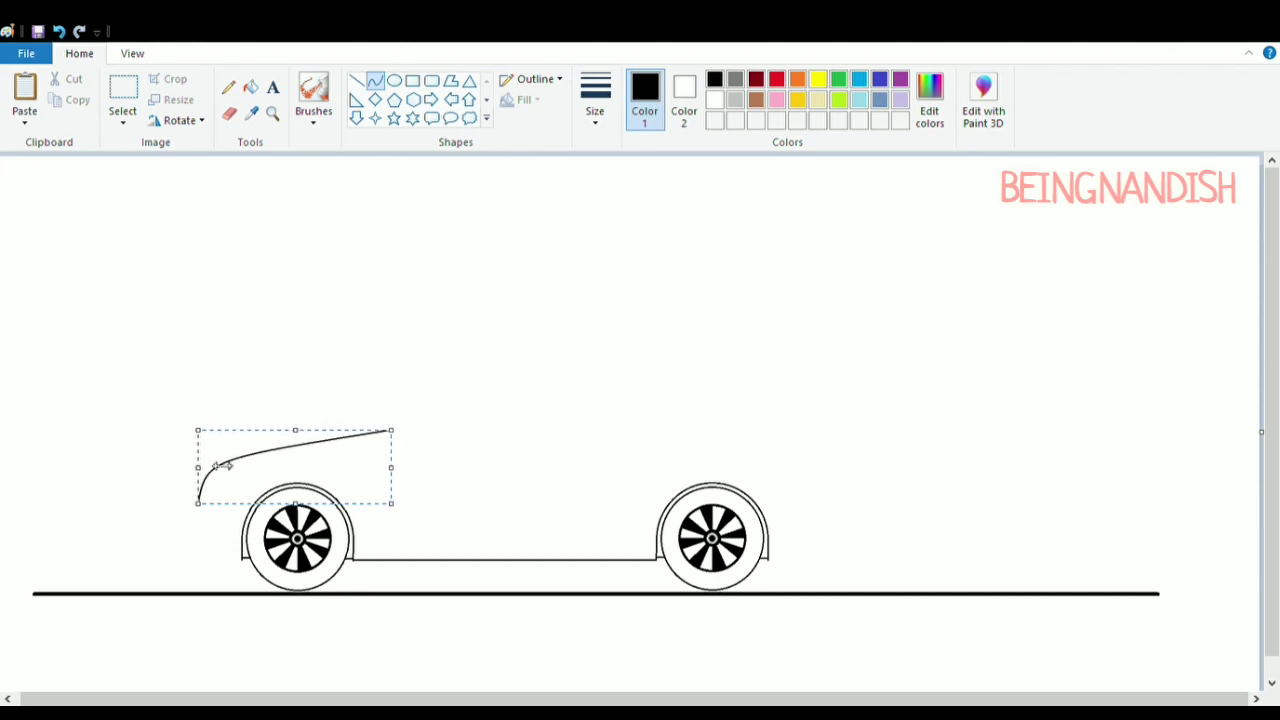
left_click_drag(222, 465, 205, 465)
left_click_drag(201, 433, 194, 429)
left_click_drag(392, 430, 394, 441)
left_click(455, 435)
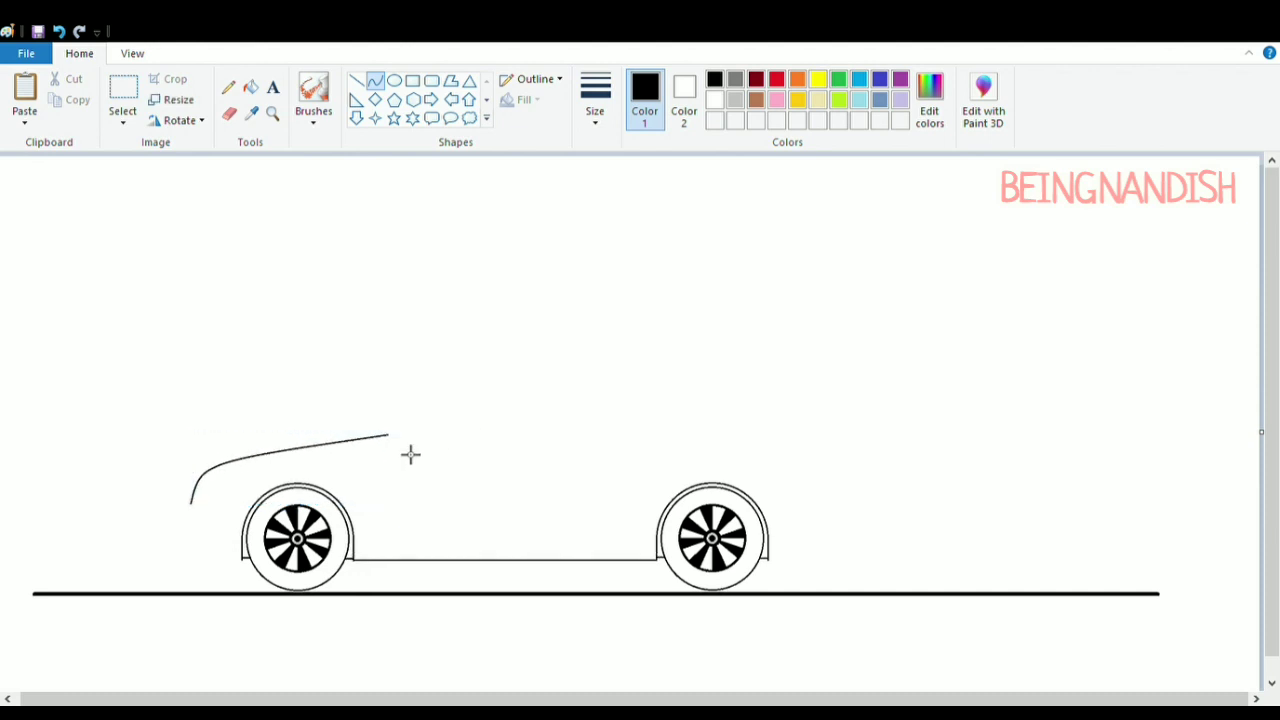
scroll(420, 440, "down", 1)
left_click_drag(389, 416, 476, 388)
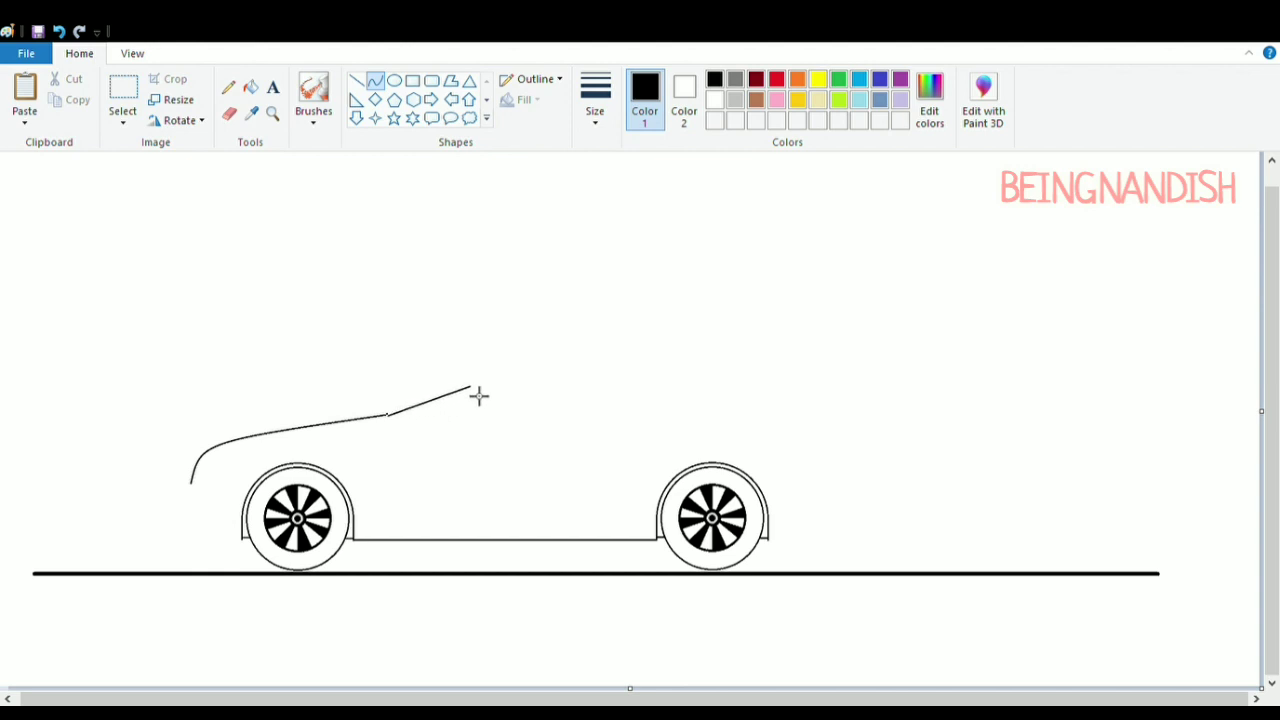
left_click(58, 31)
scroll(390, 430, "up", 1)
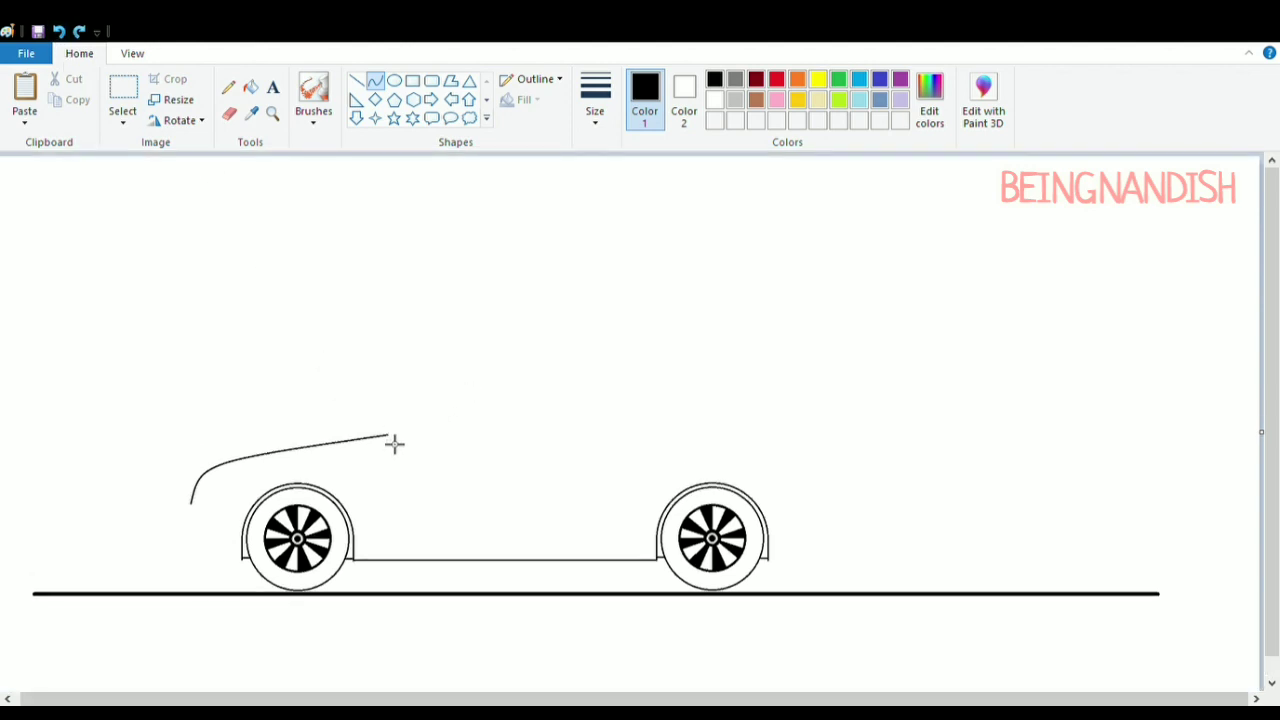
Draw the windscreen curve from the bonnet's rear end up into a flat start of the roof and stretch it to fit
left_click_drag(388, 437, 487, 377)
left_click_drag(577, 405, 580, 405)
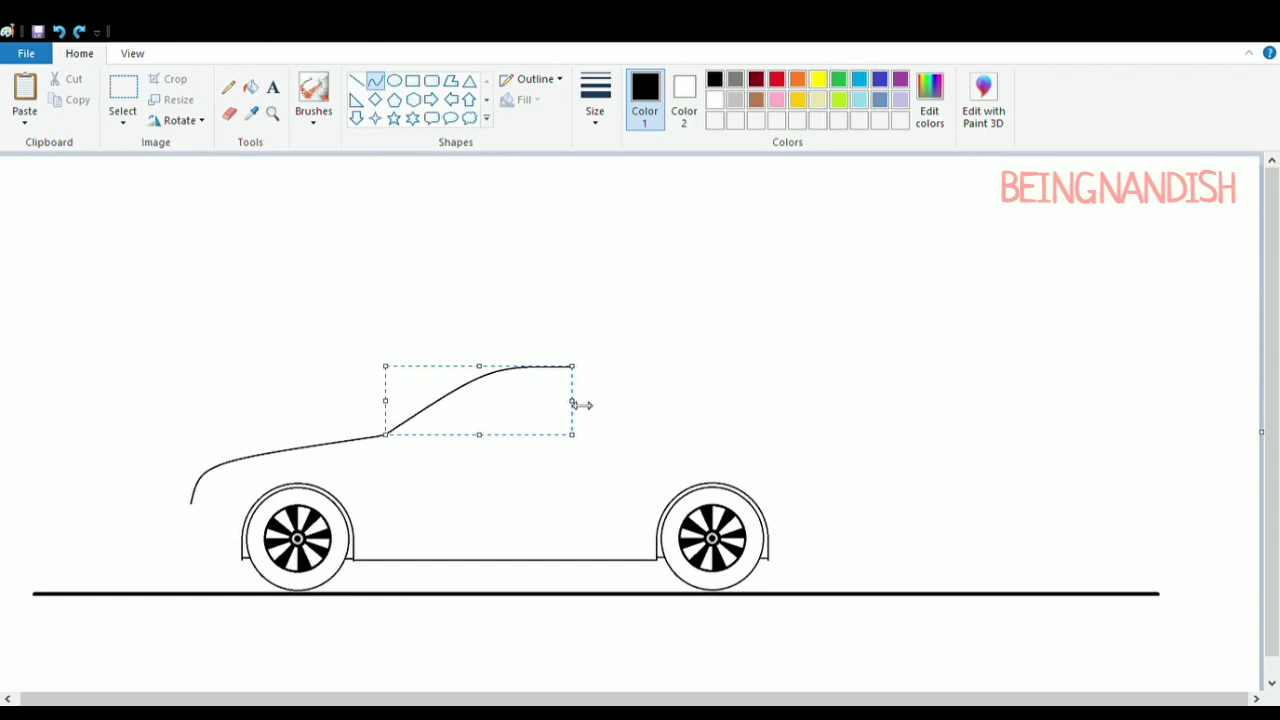
left_click_drag(481, 378, 482, 371)
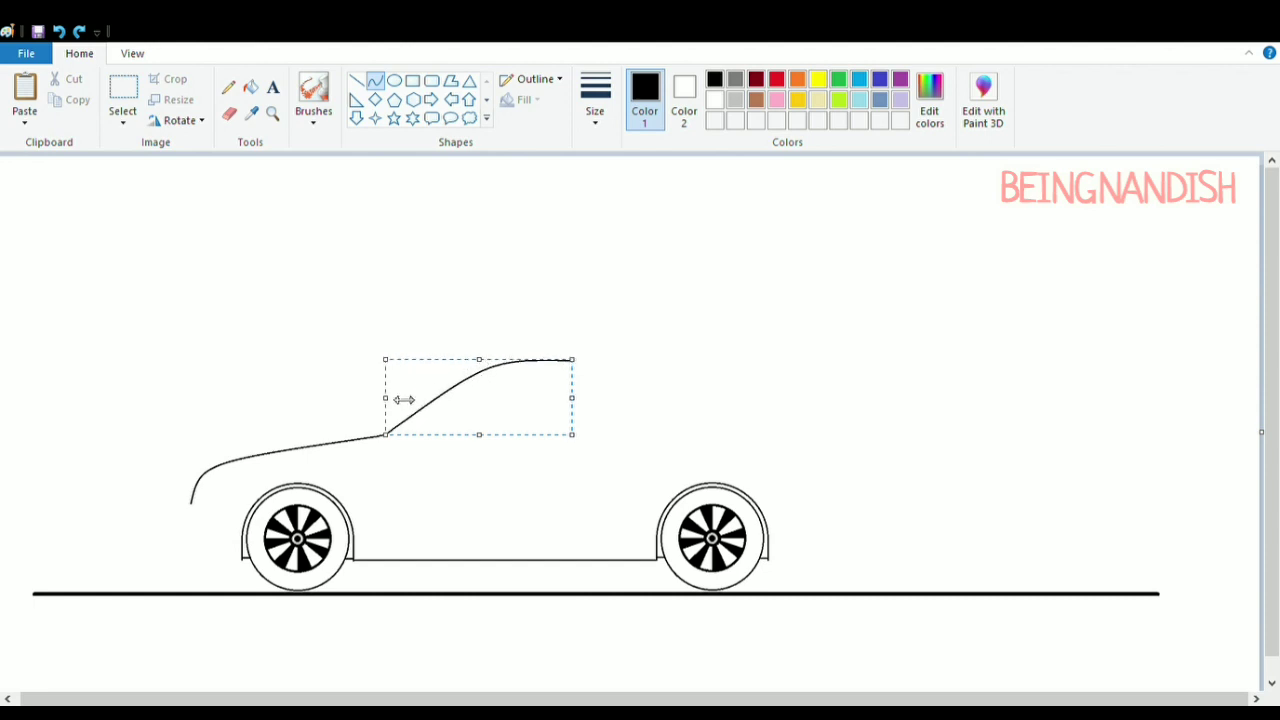
left_click_drag(403, 399, 386, 400)
left_click(645, 363)
Erase the bonnet line's overhang at the windscreen base and trim the open end of the roof curve
scroll(629, 449, "down", 1)
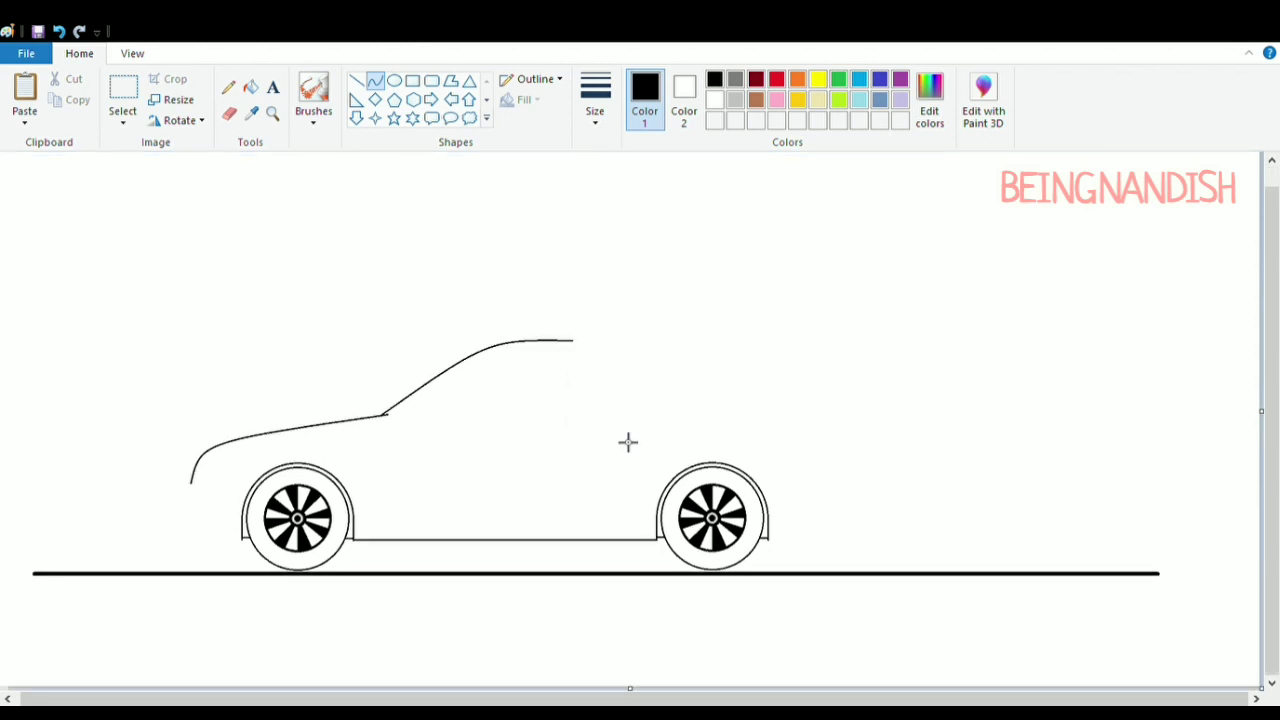
left_click(130, 55)
left_click(28, 110)
scroll(453, 520, "up", 3)
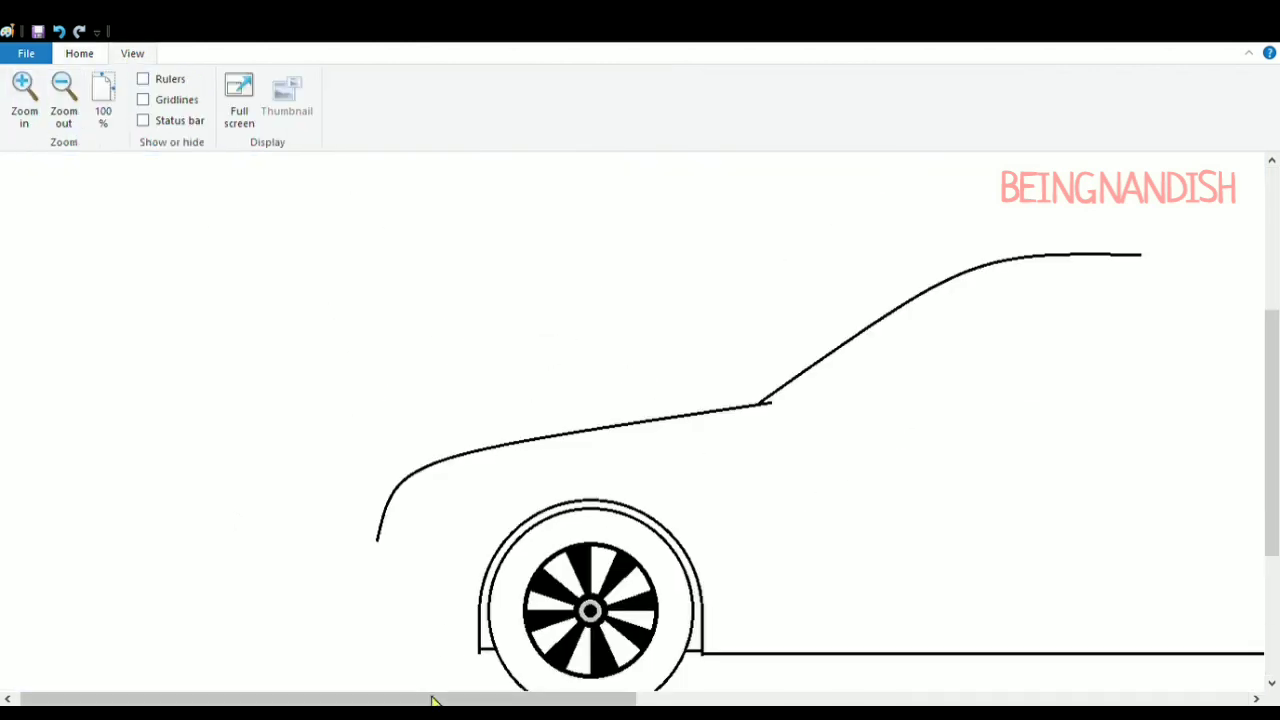
left_click_drag(434, 698, 585, 698)
left_click(79, 53)
left_click(229, 112)
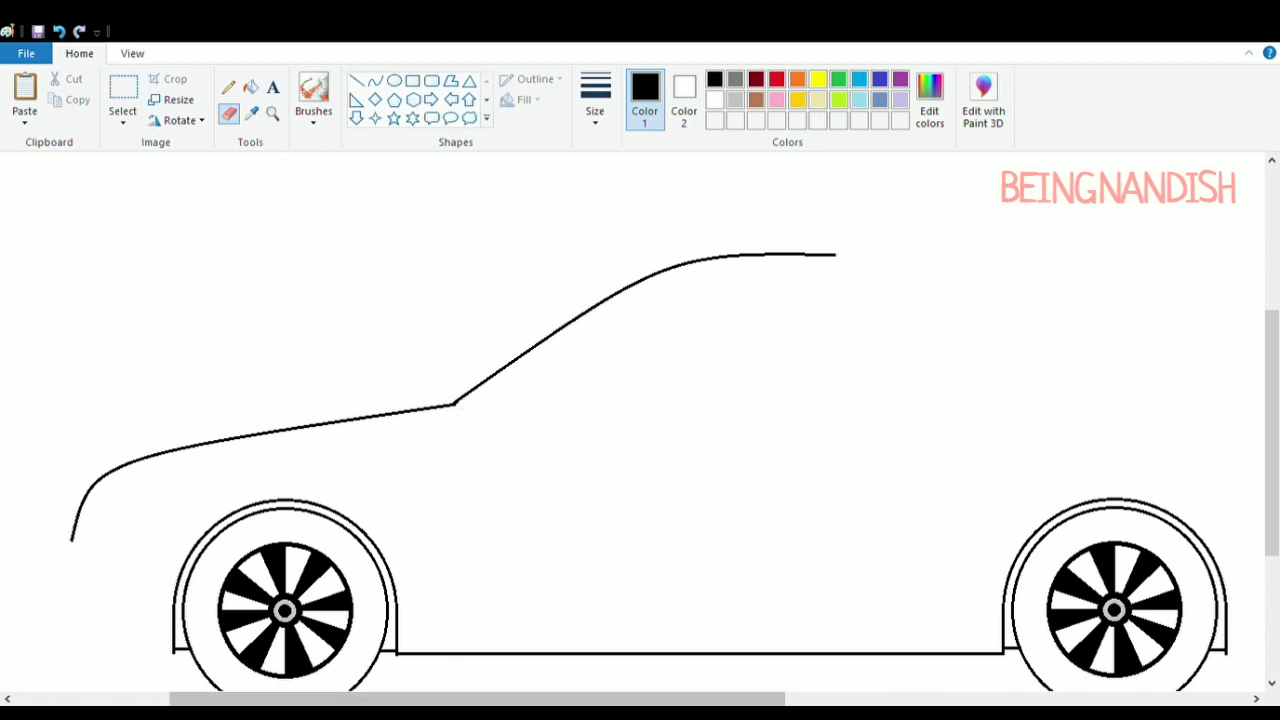
left_click_drag(461, 698, 543, 698)
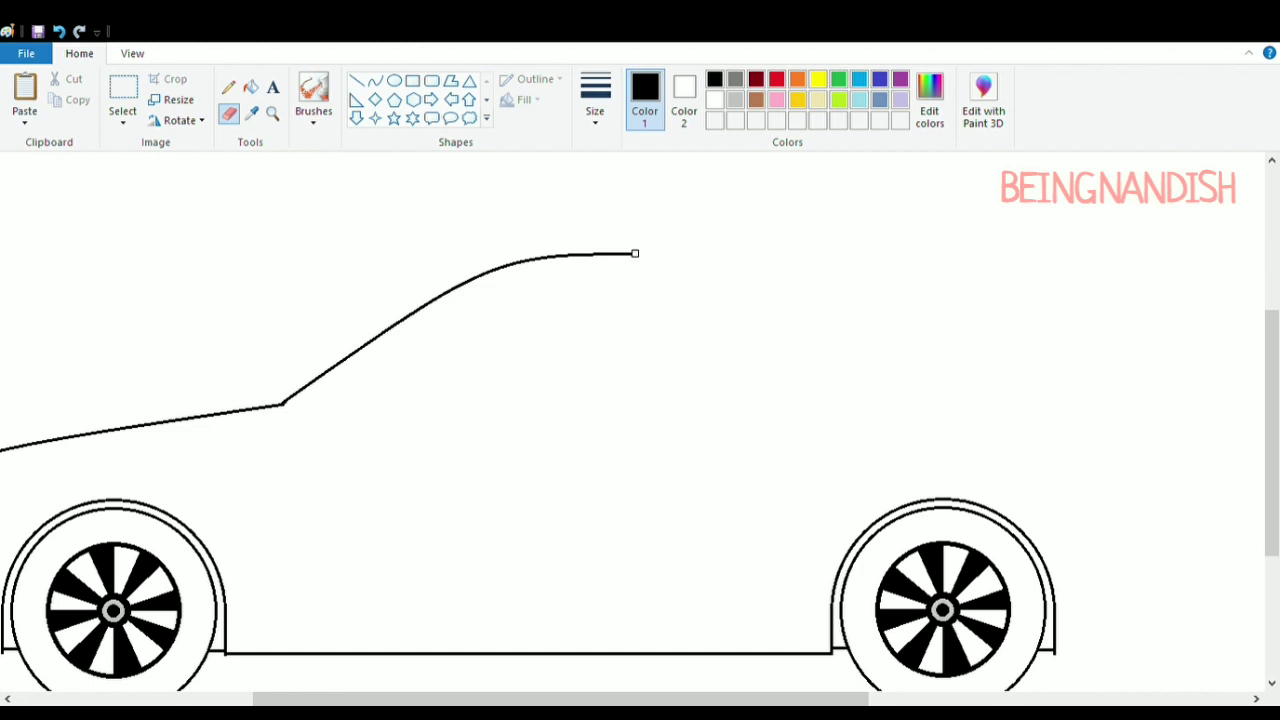
Draw a curve continuing the roof from its trimmed end and sloping down behind the right wheel as the rear window
left_click(375, 80)
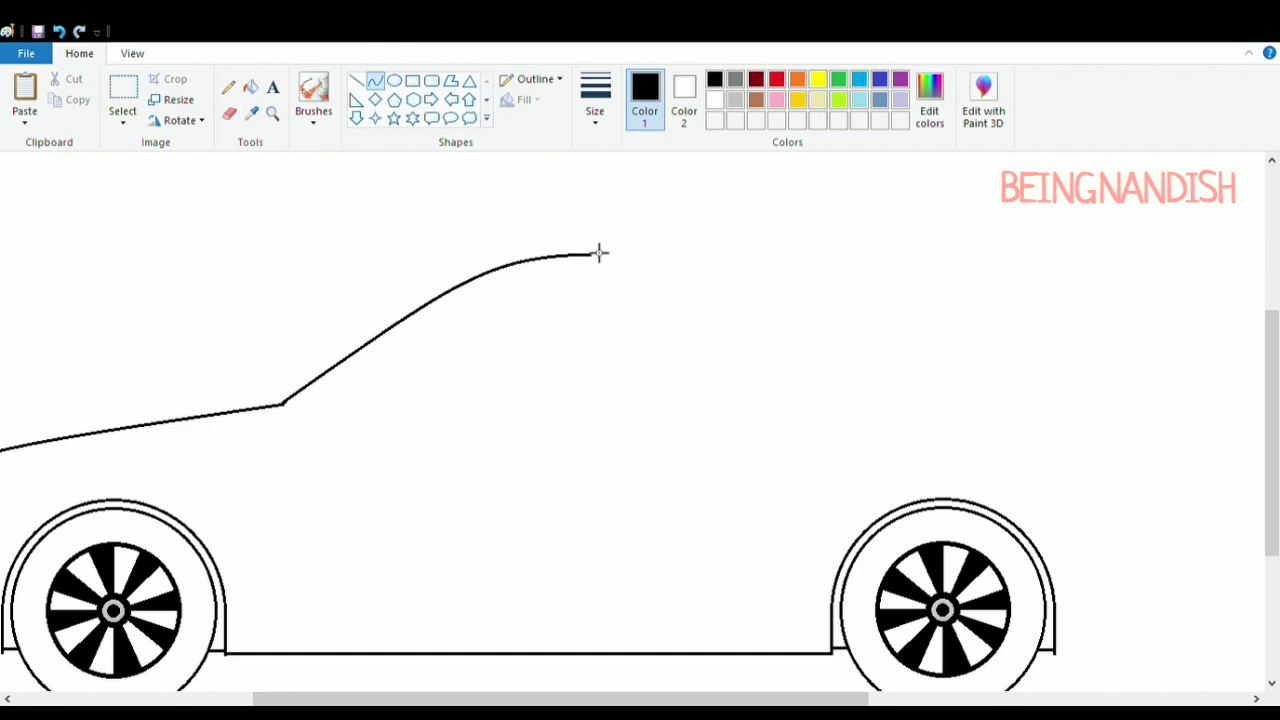
left_click_drag(598, 263, 1117, 394)
left_click_drag(1061, 329, 927, 265)
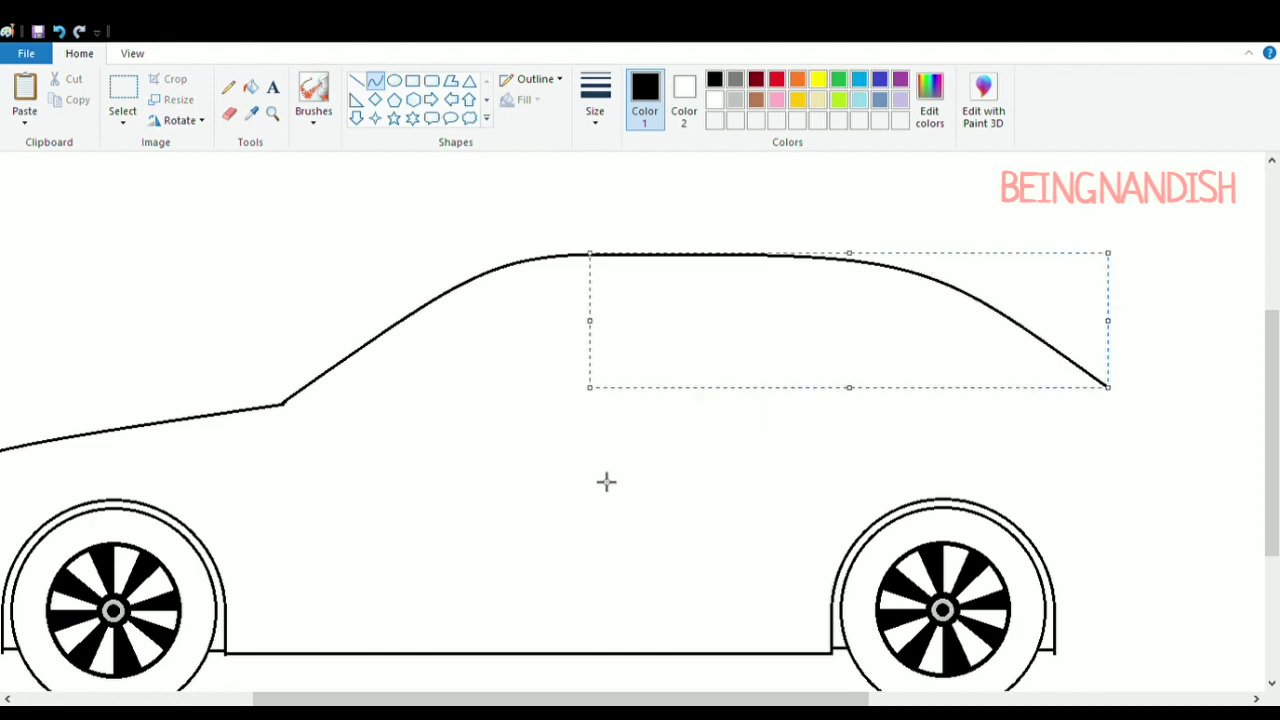
left_click_drag(859, 393, 856, 410)
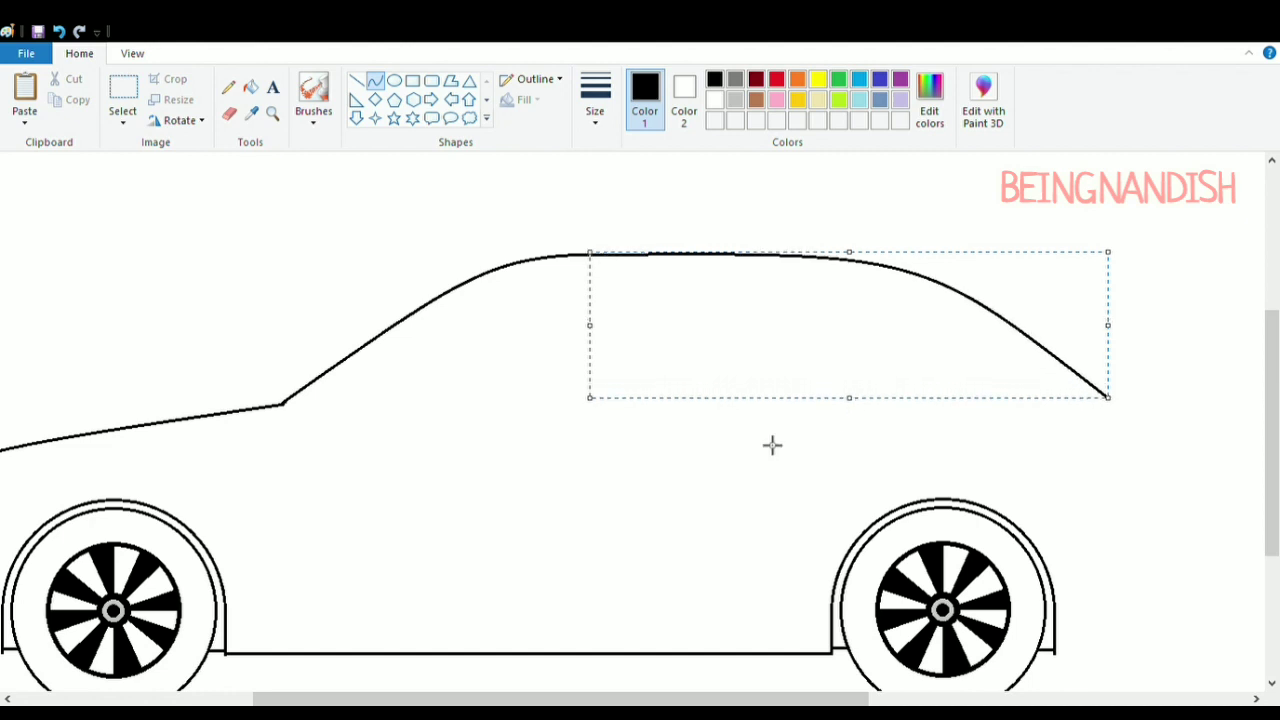
scroll(700, 445, "down", 3)
scroll(600, 447, "up", 3)
left_click(551, 448)
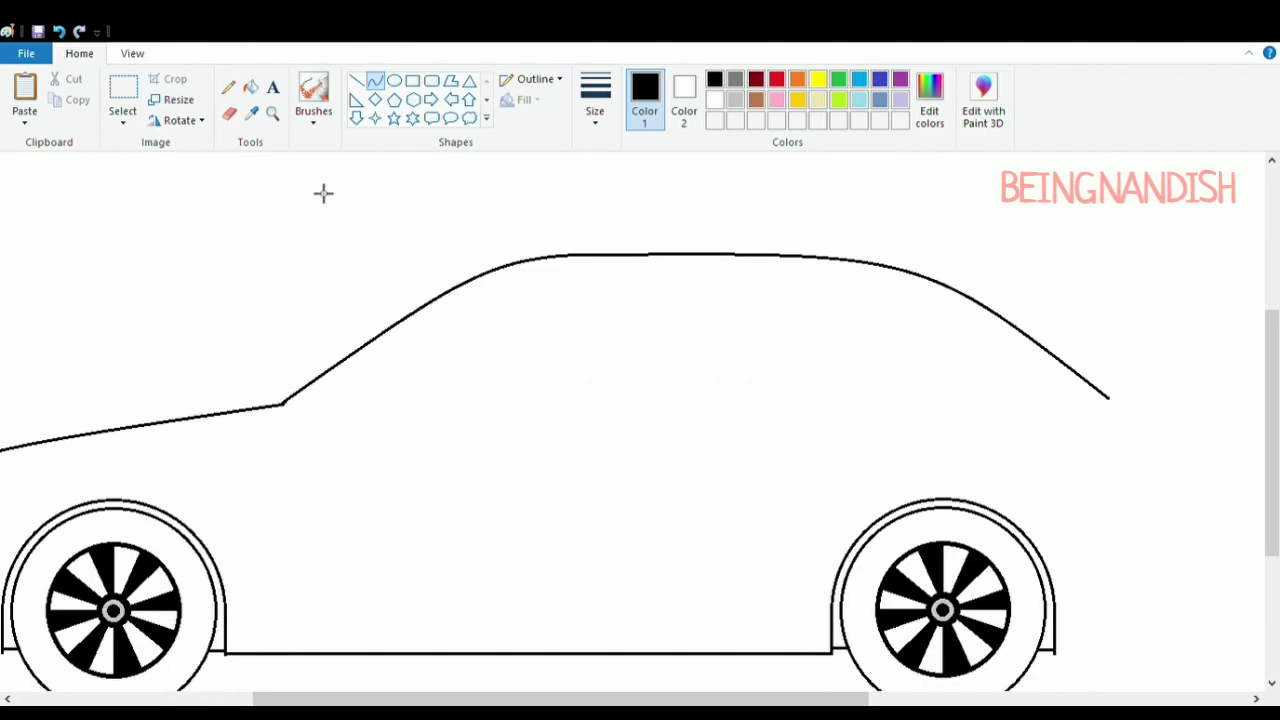
Erase the slight bump along the top of the roof line and trim the lower end of the rear window curve
left_click(229, 113)
left_click_drag(654, 255, 737, 255)
left_click(357, 81)
scroll(760, 397, "down", 3)
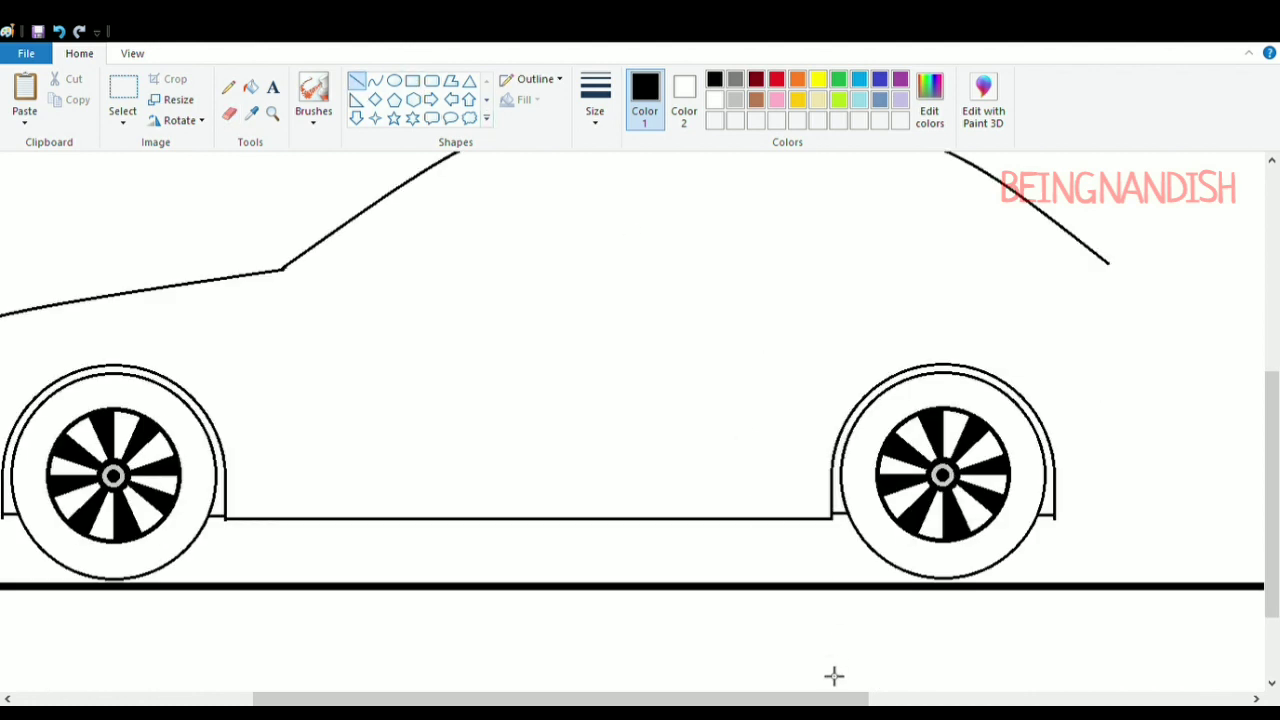
left_click_drag(827, 693, 1008, 693)
scroll(973, 611, "up", 3)
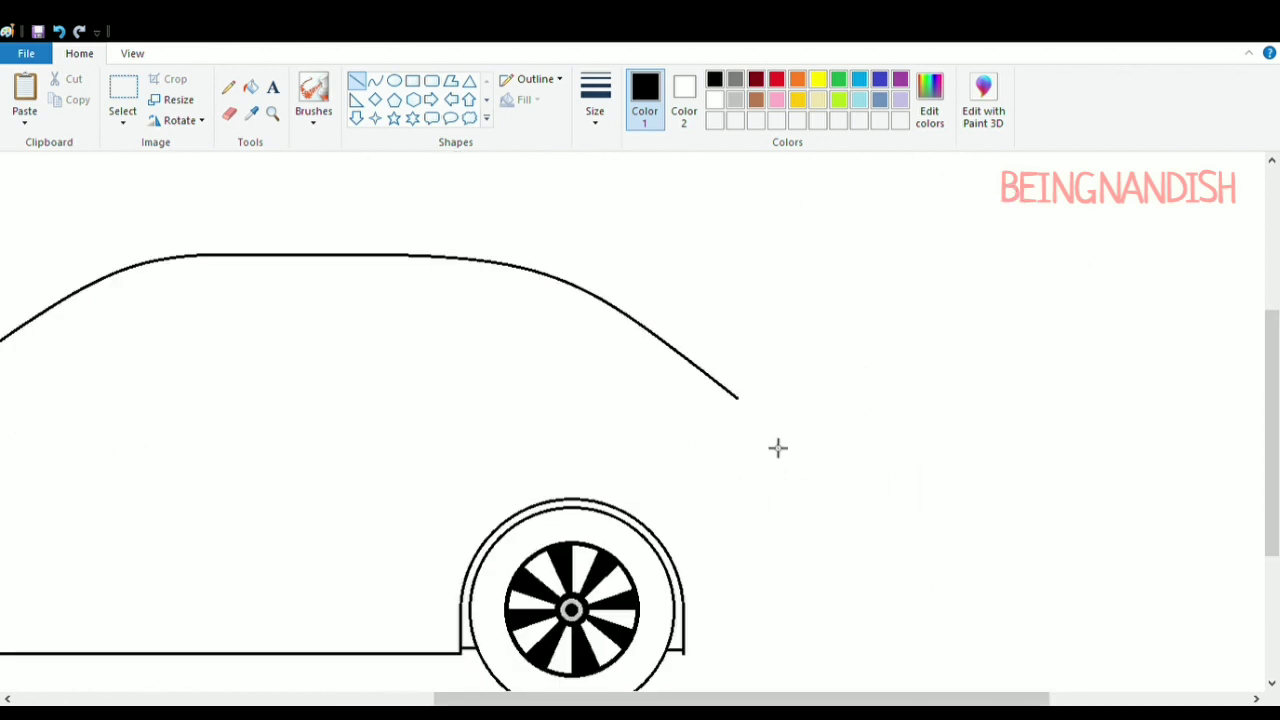
left_click(378, 84)
left_click_drag(716, 697, 668, 697)
left_click(229, 113)
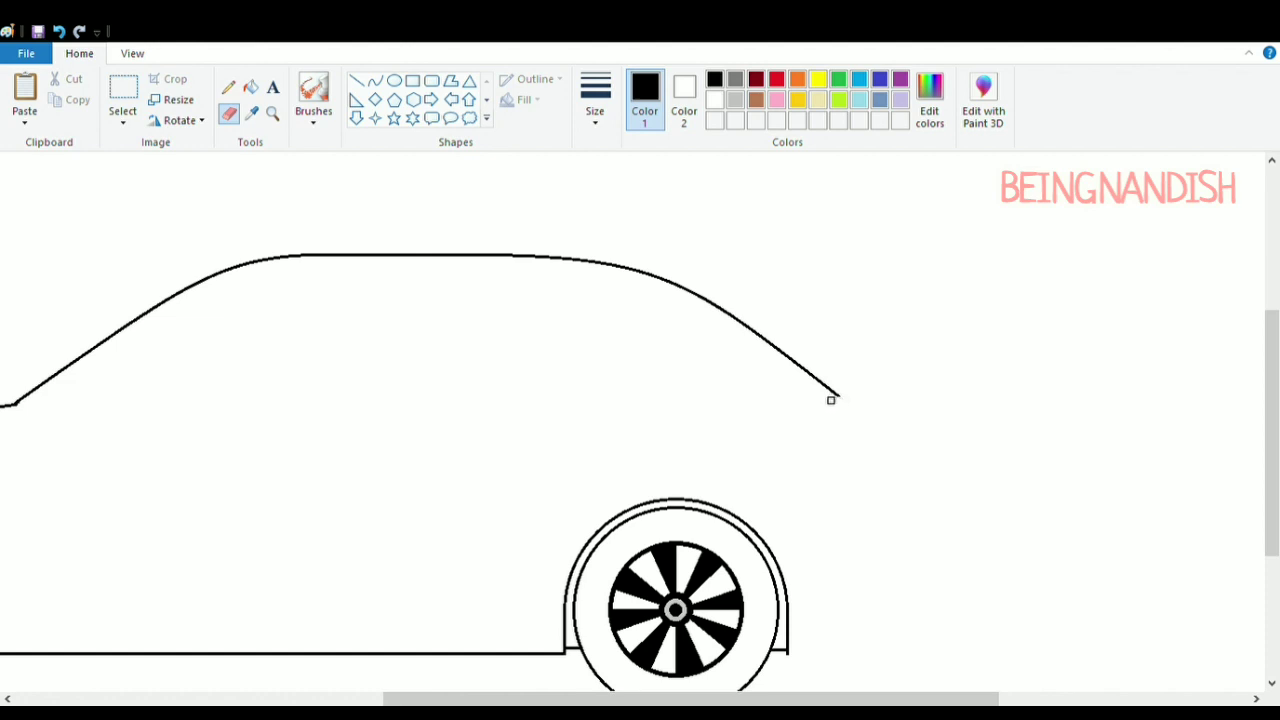
Draw the boot curve from the rear window's lower end backwards and rounding down at the car's rear
left_click(375, 81)
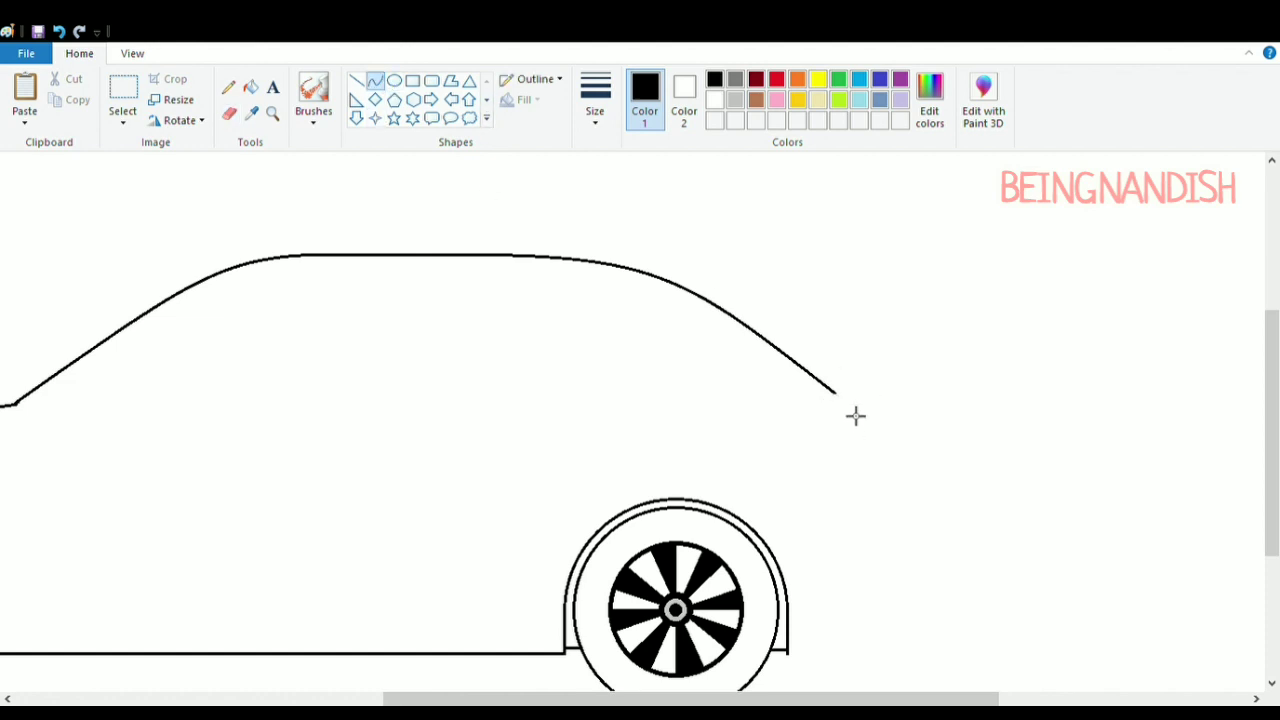
left_click_drag(844, 403, 994, 411)
scroll(964, 280, "down", 3)
scroll(897, 461, "up", 3)
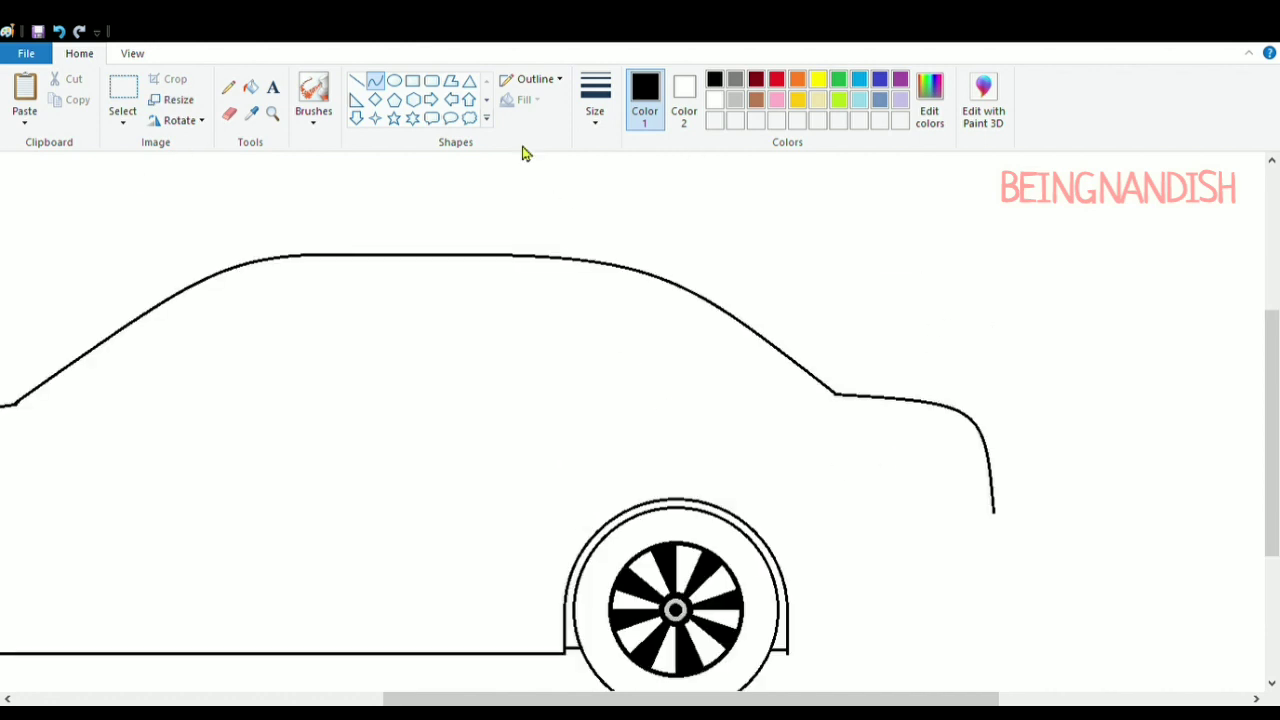
Select the rear wheel with its arch and the ground beneath it and shift it slightly towards the car's rear
left_click_drag(1269, 429, 1269, 455)
left_click(128, 92)
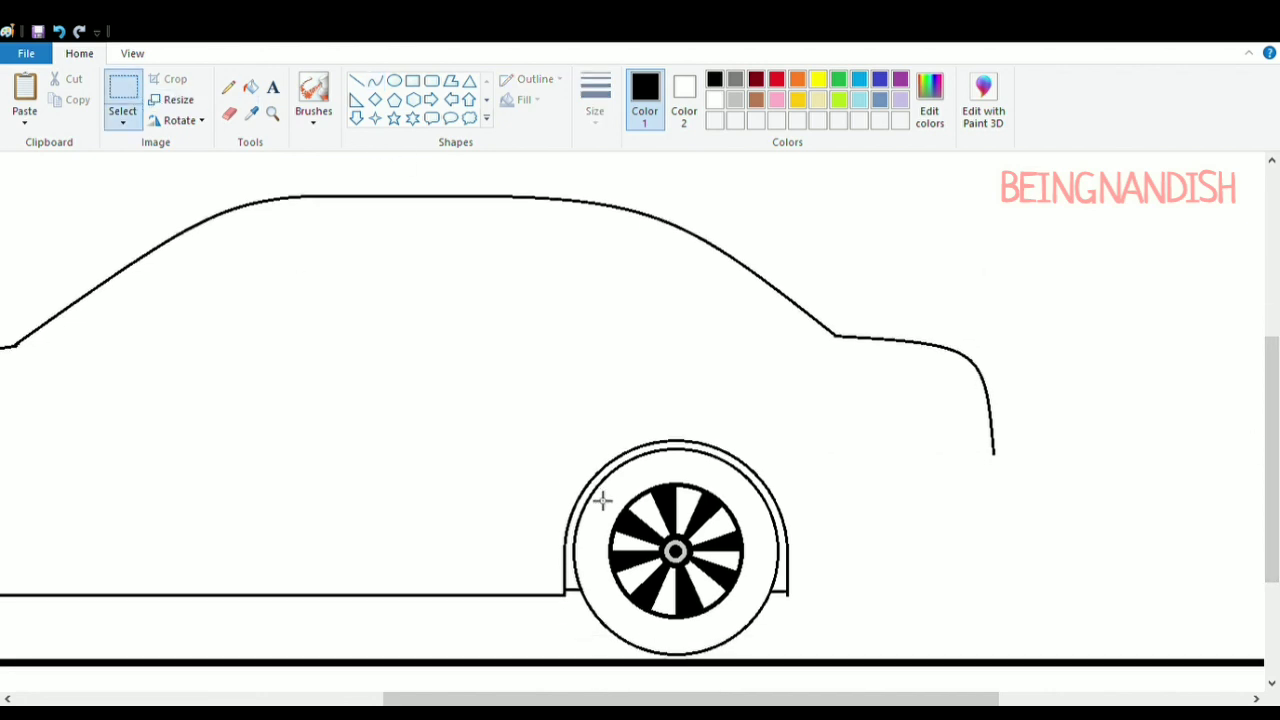
scroll(1271, 470, "down", 1)
left_click_drag(532, 385, 815, 643)
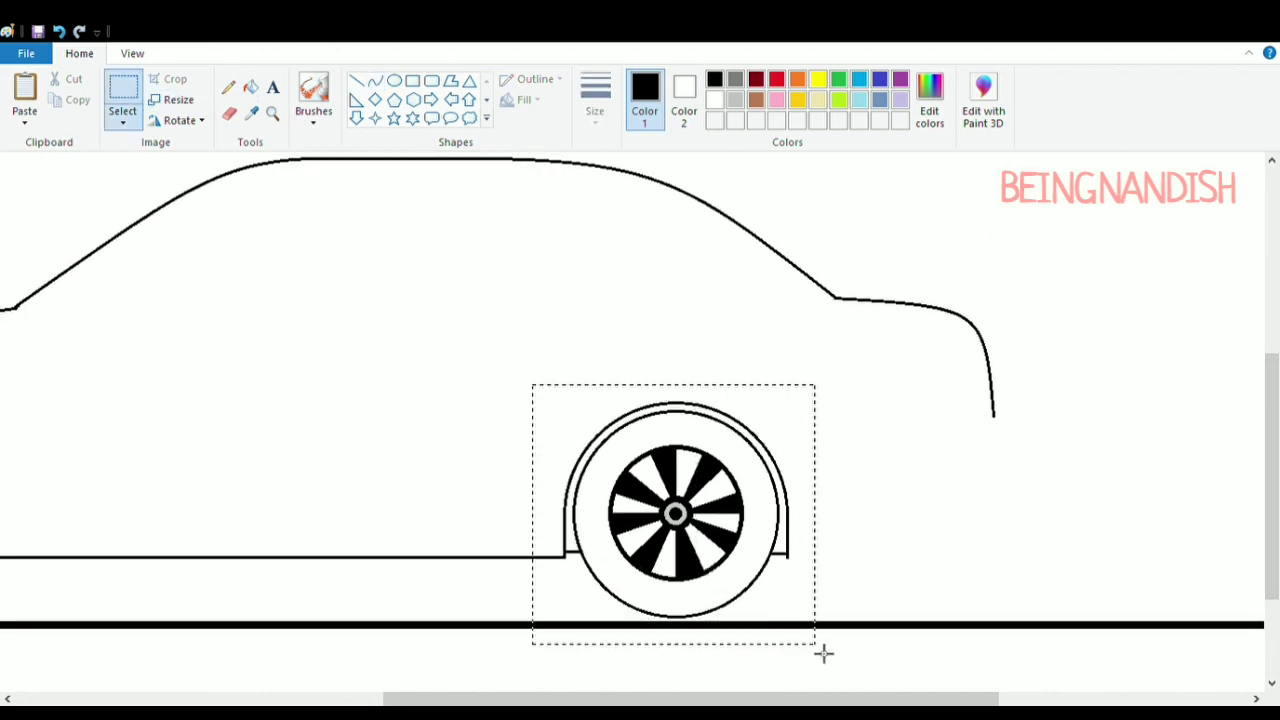
left_click_drag(680, 512, 741, 514)
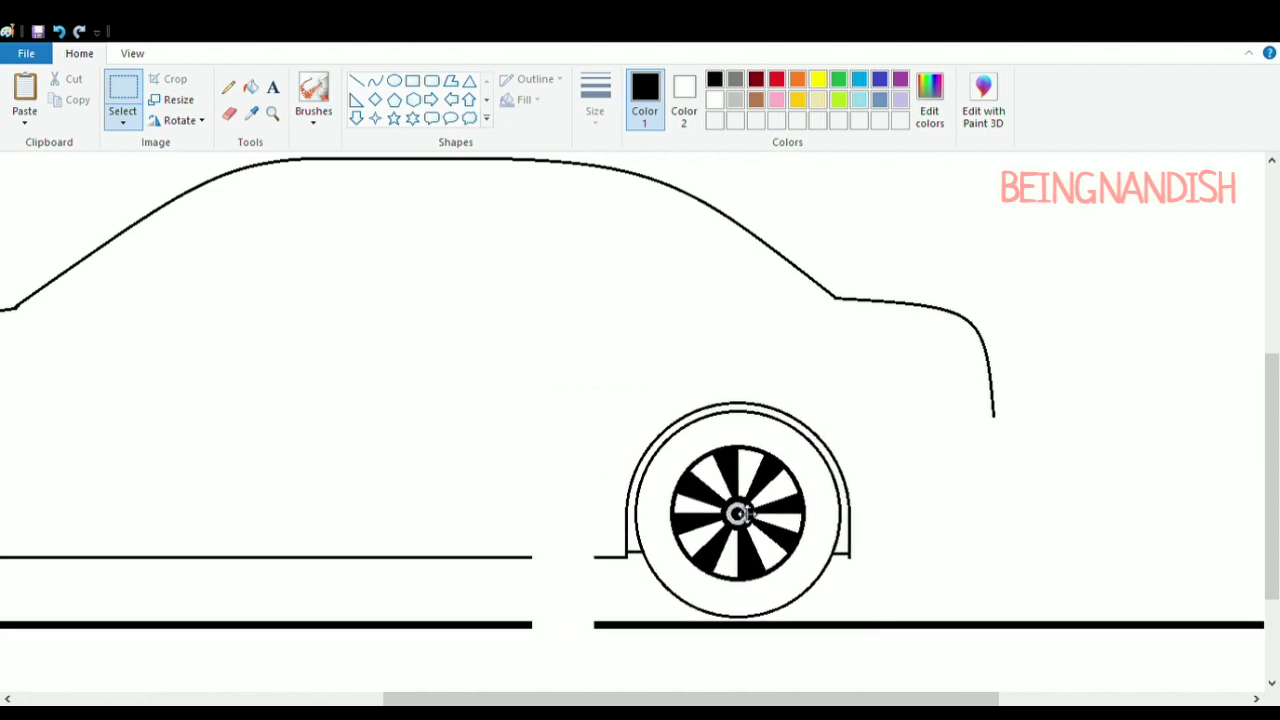
left_click(597, 303)
Draw a rounded rear bumper curve from the rear arch's lower end upwards and connect it to the boot curve
left_click(374, 80)
mouse_move(850, 555)
left_mouse_down()
mouse_move(991, 497)
mouse_move(1001, 434)
left_mouse_up()
mouse_move(1006, 486)
left_mouse_down()
mouse_move(1000, 549)
mouse_move(1007, 529)
left_mouse_up()
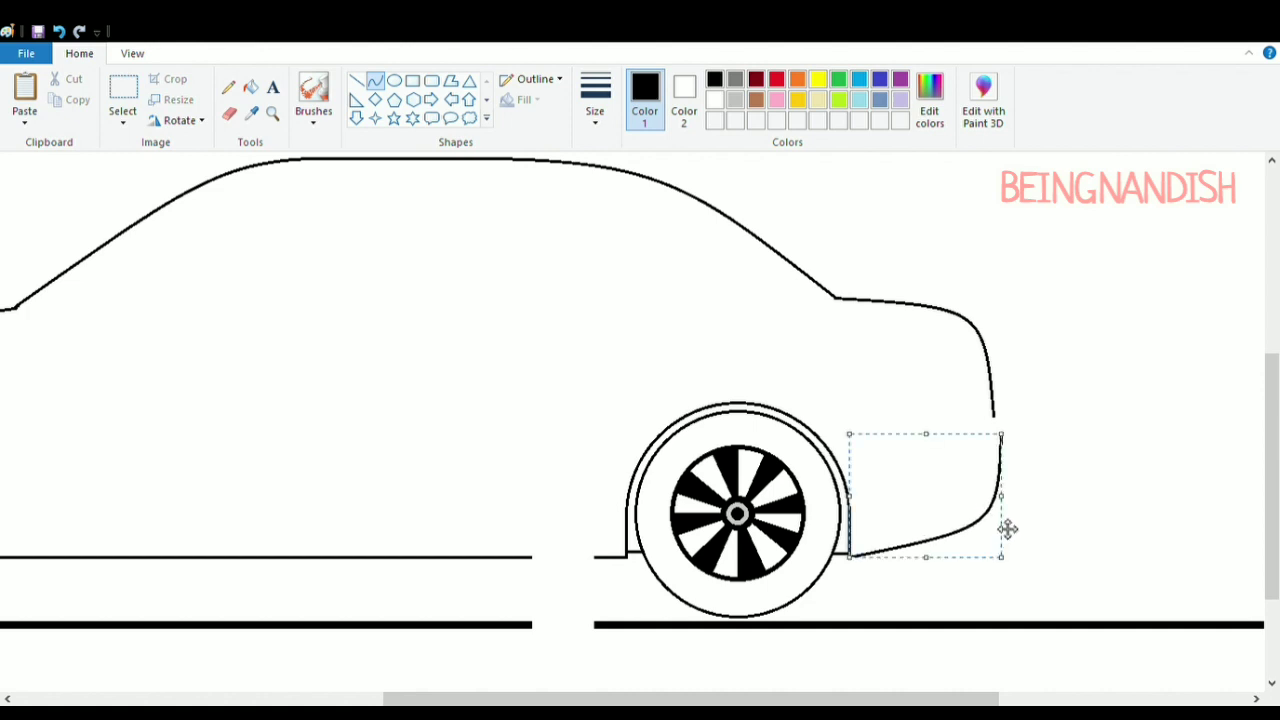
left_click(1035, 407)
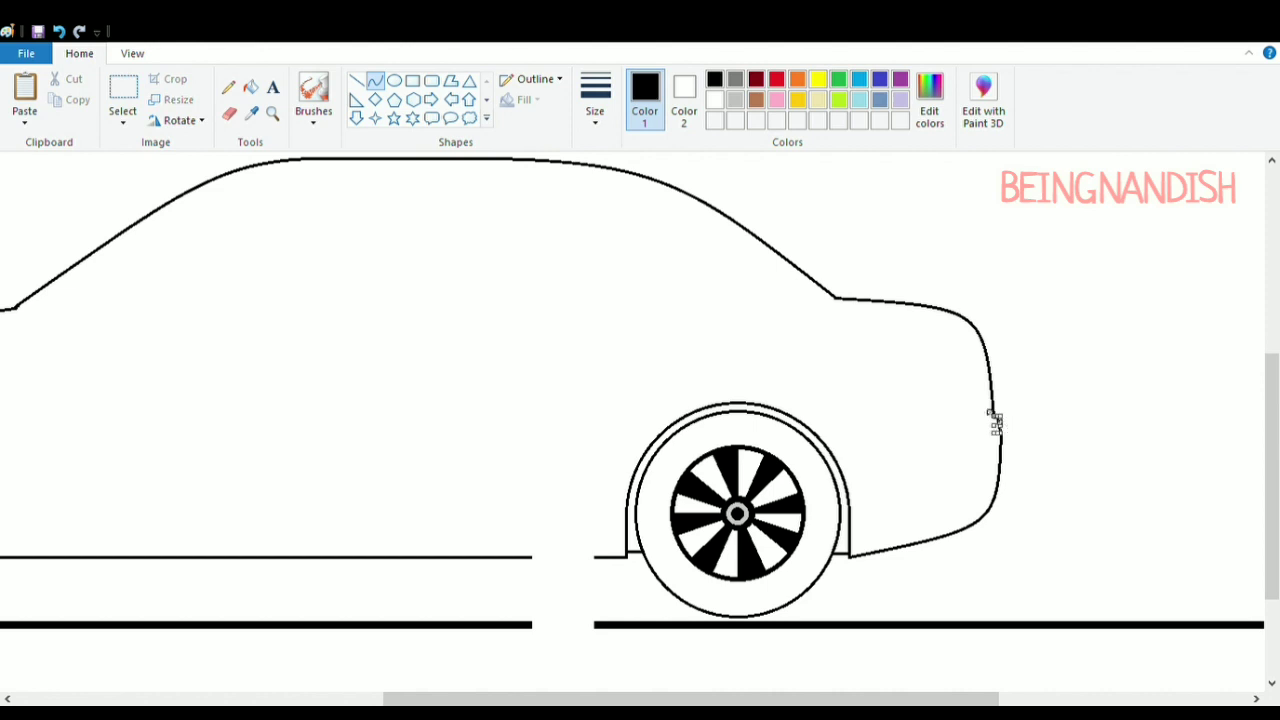
left_click_drag(814, 697, 767, 697)
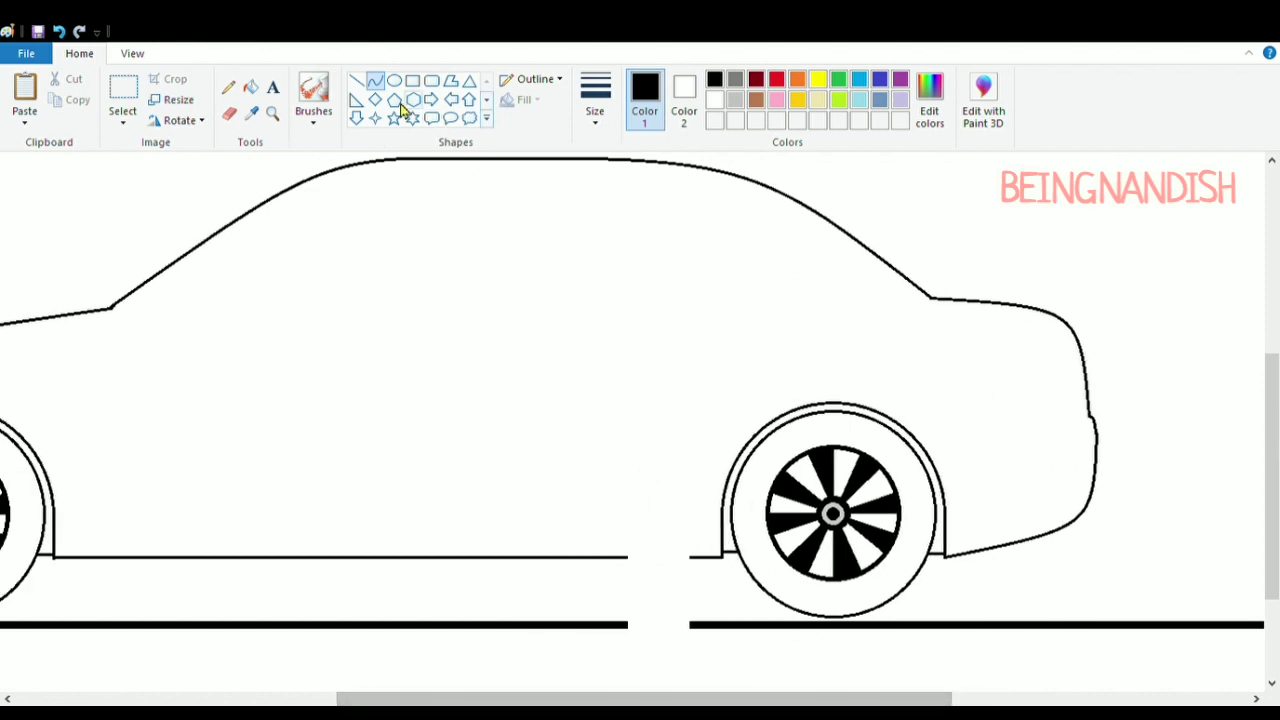
Close the gap in the car's sill line ahead of the rear wheel arch with a straight line
left_click(356, 80)
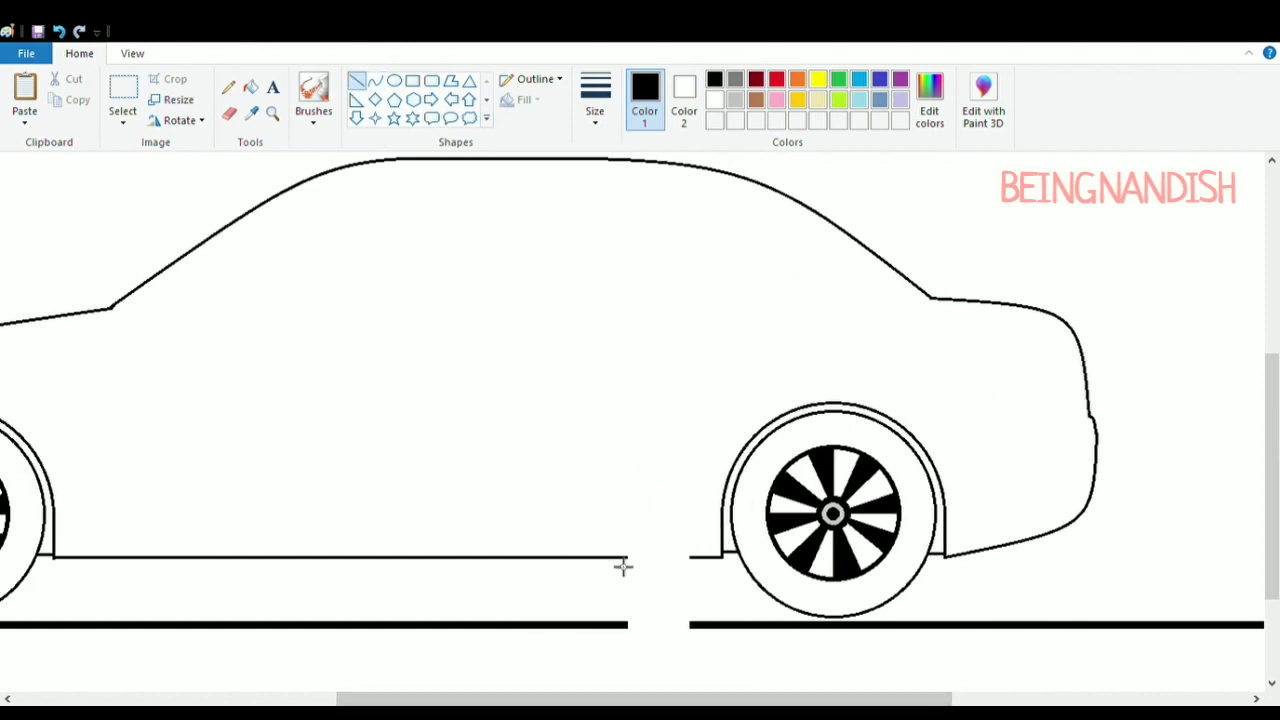
left_click_drag(614, 557, 702, 557)
Draw a rounded front bumper curve from the front arch's lower end upwards and connect it to the bonnet curve
left_click_drag(805, 697, 526, 690)
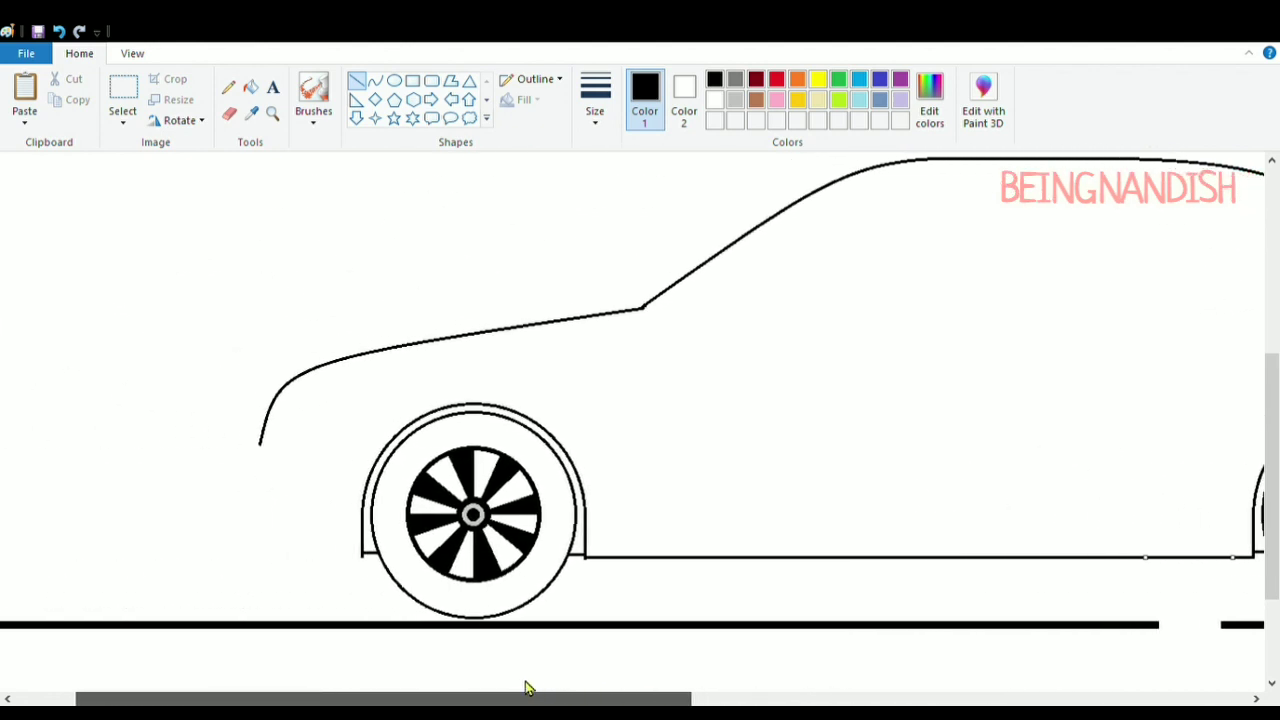
mouse_move(250, 456)
left_mouse_down()
mouse_move(351, 563)
mouse_move(366, 558)
left_mouse_up()
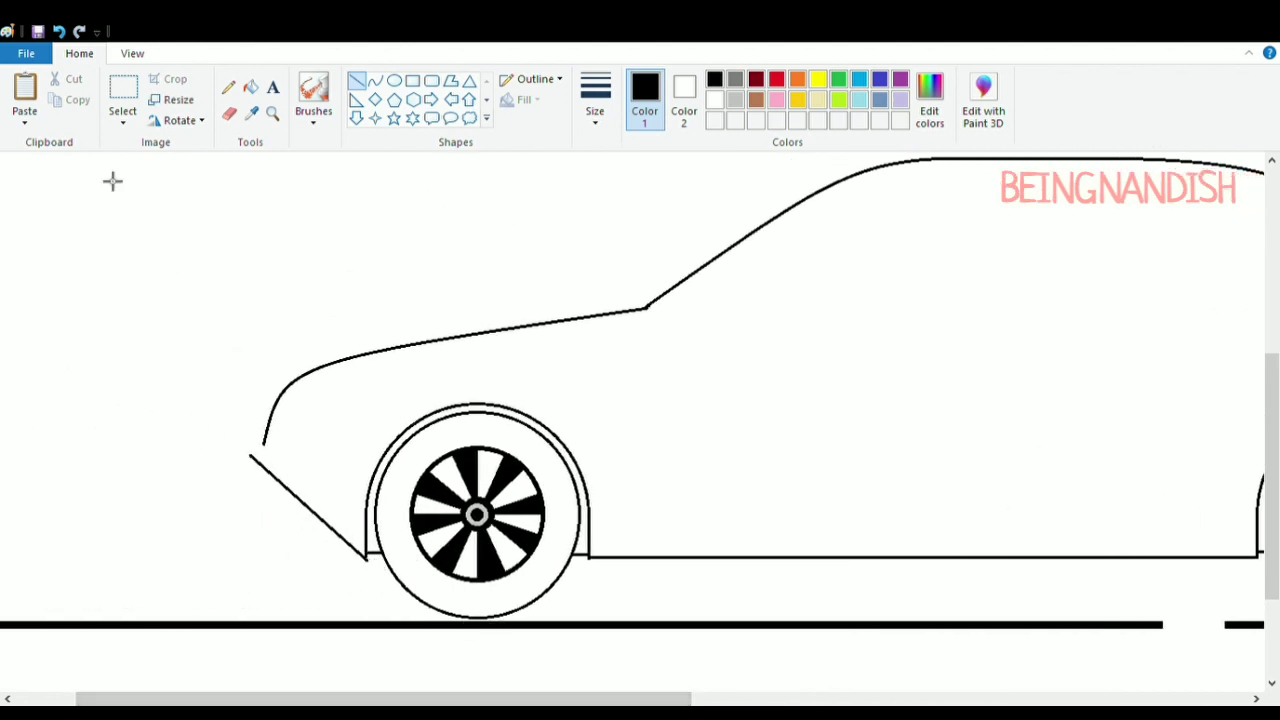
left_click(58, 31)
left_click(375, 80)
mouse_move(248, 456)
left_mouse_down()
mouse_move(370, 565)
mouse_move(251, 534)
mouse_move(260, 551)
mouse_move(246, 551)
mouse_move(263, 565)
mouse_move(265, 554)
left_mouse_up()
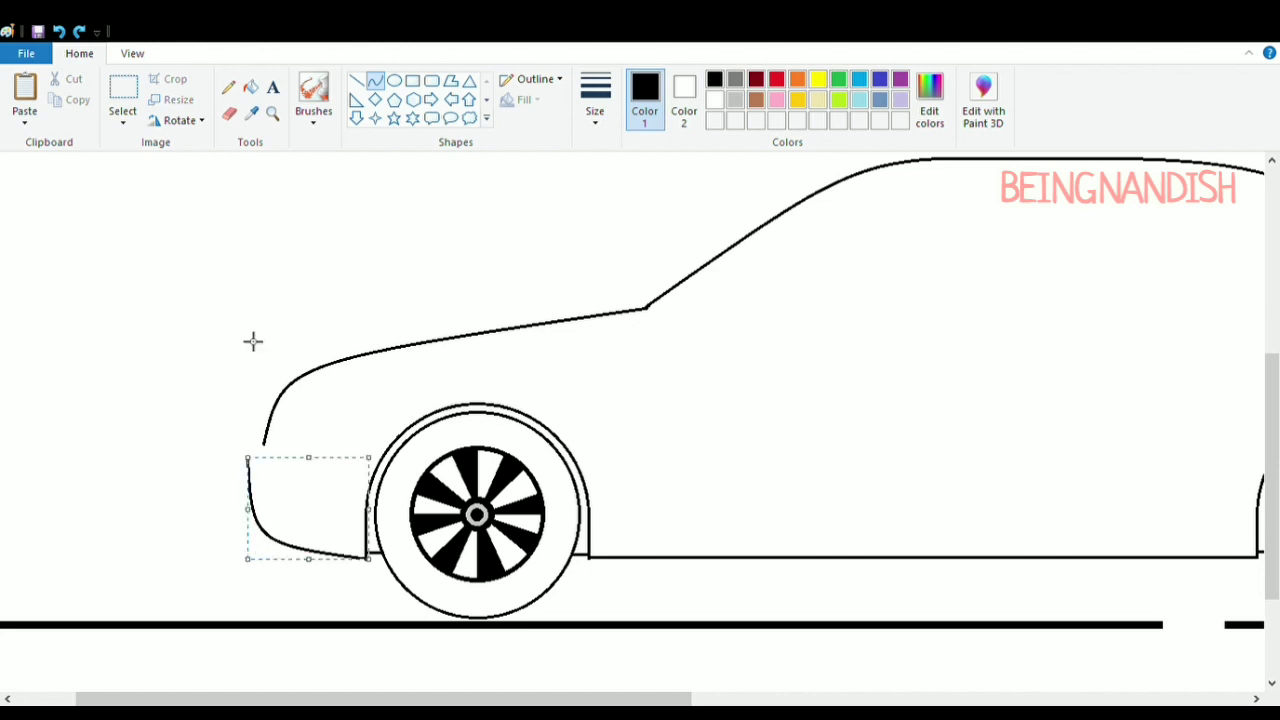
left_click(254, 344)
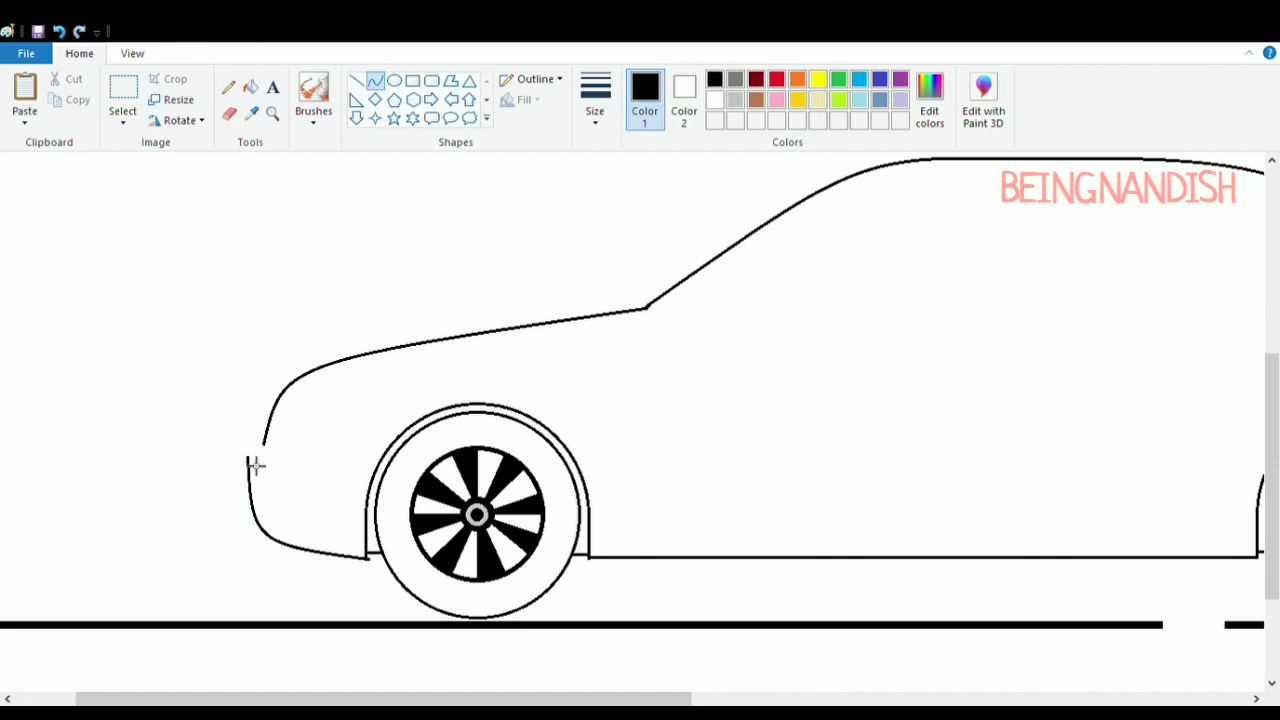
left_click_drag(258, 467, 268, 452)
left_click(259, 457)
left_click(260, 324)
Remove both segments of the thick ground line beneath the wheels by filling them with white
left_click_drag(391, 698, 595, 698)
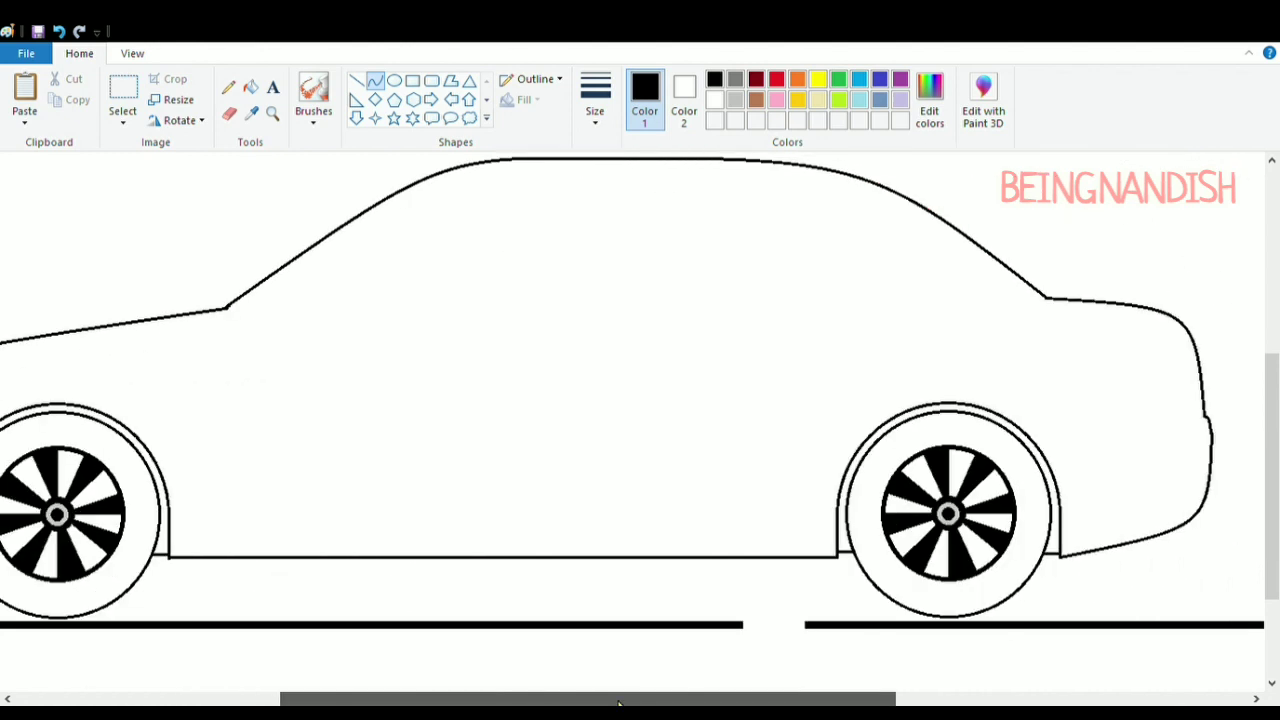
left_click(131, 55)
left_click(63, 100)
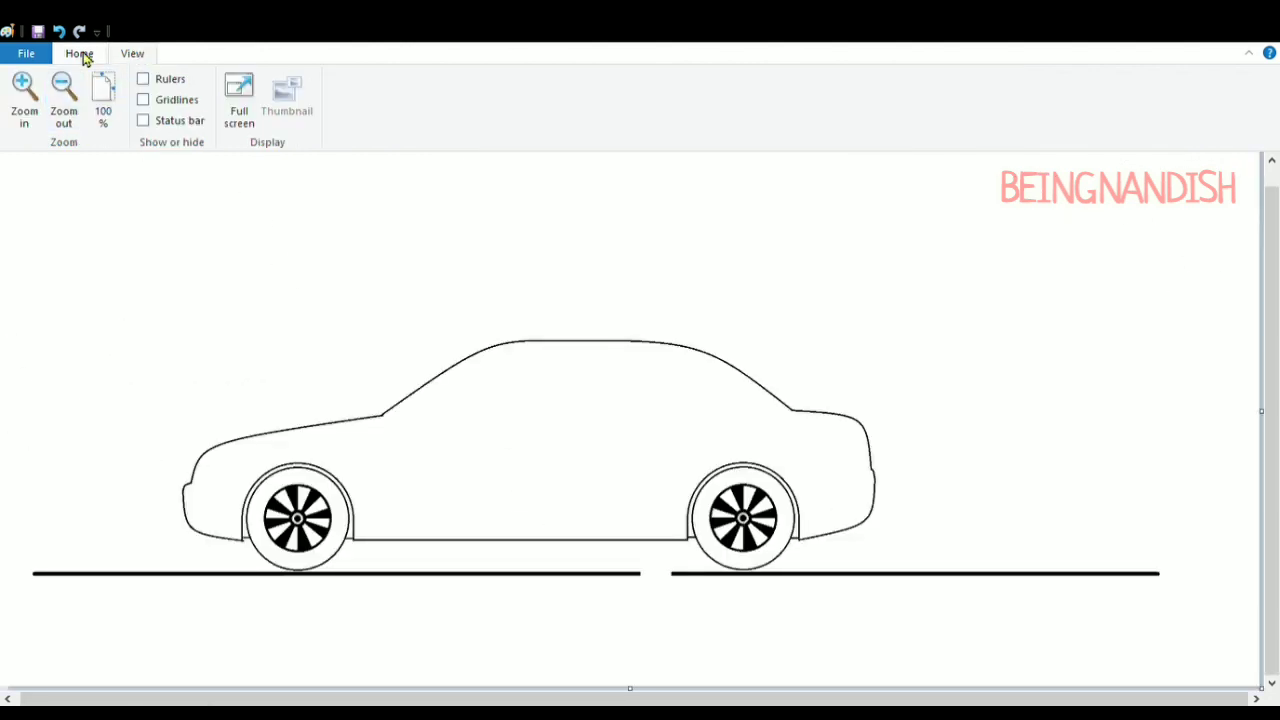
left_click(80, 55)
left_click(714, 100)
left_click(250, 87)
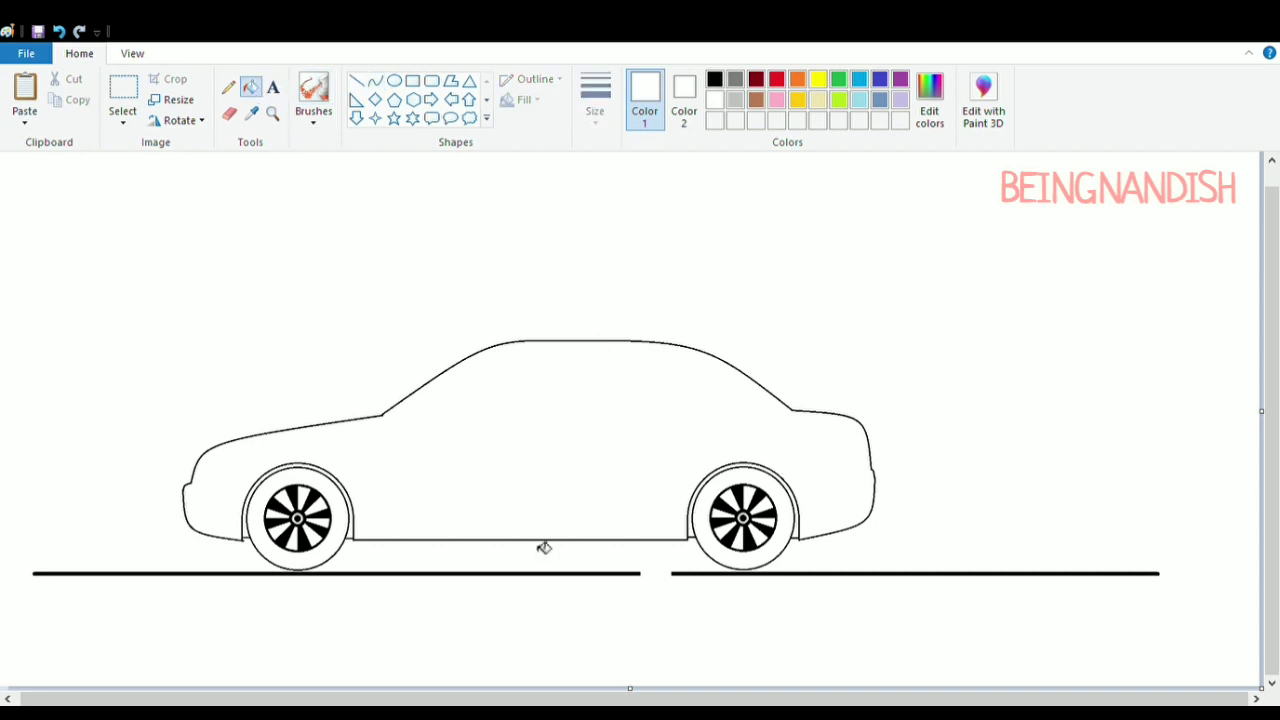
left_click(553, 576)
left_click(697, 576)
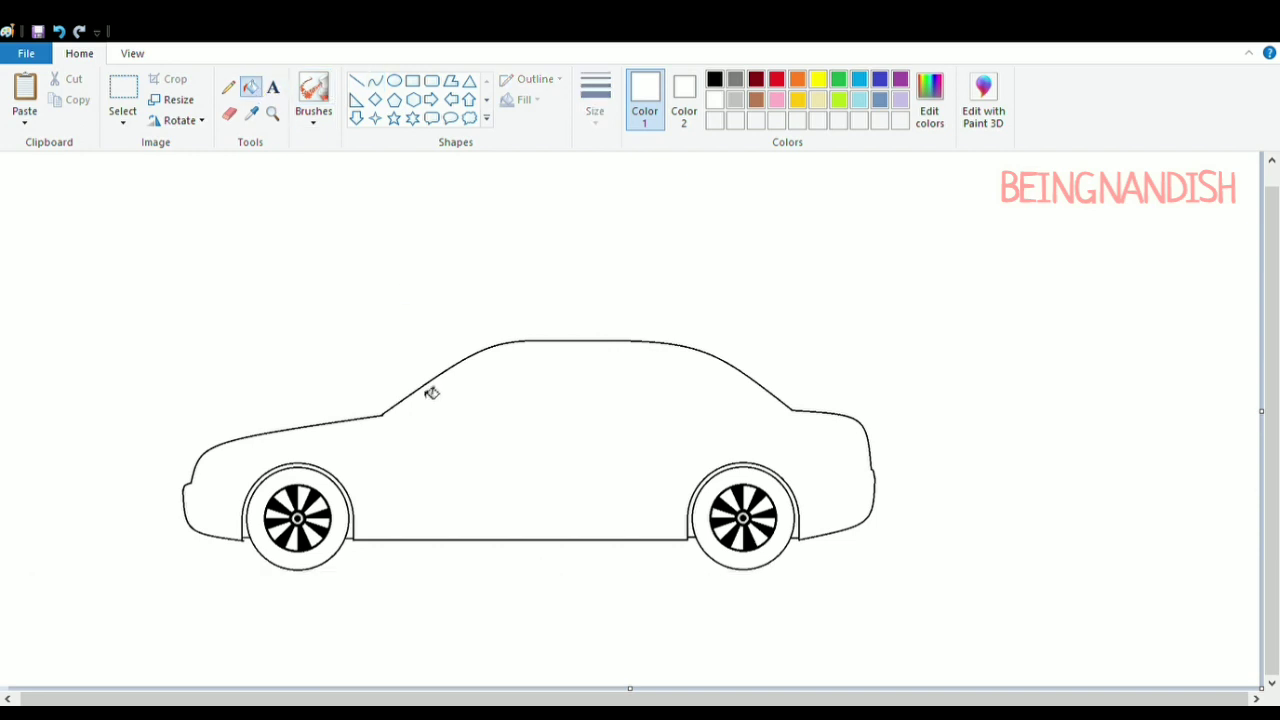
Draw a thicker black windscreen curve just inside the front pillar, from the bonnet's end up to the roof, and close its upper tip
left_click(714, 79)
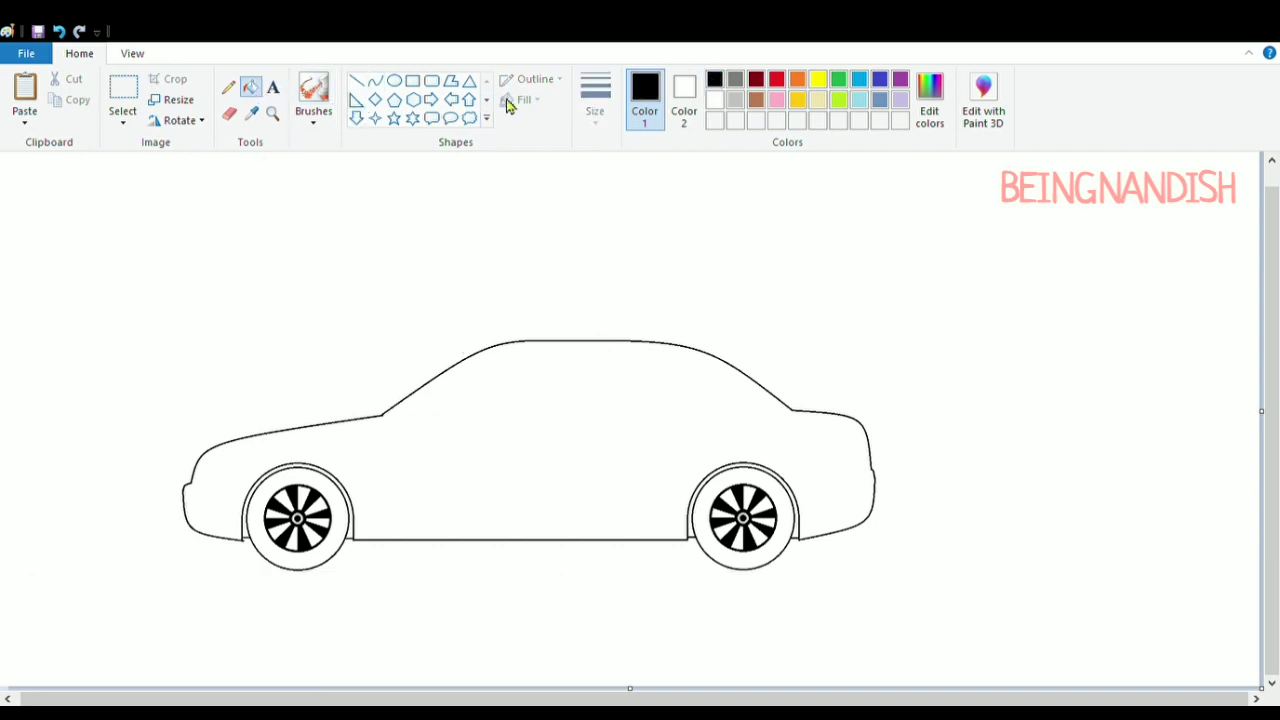
left_click(148, 58)
left_click(30, 120)
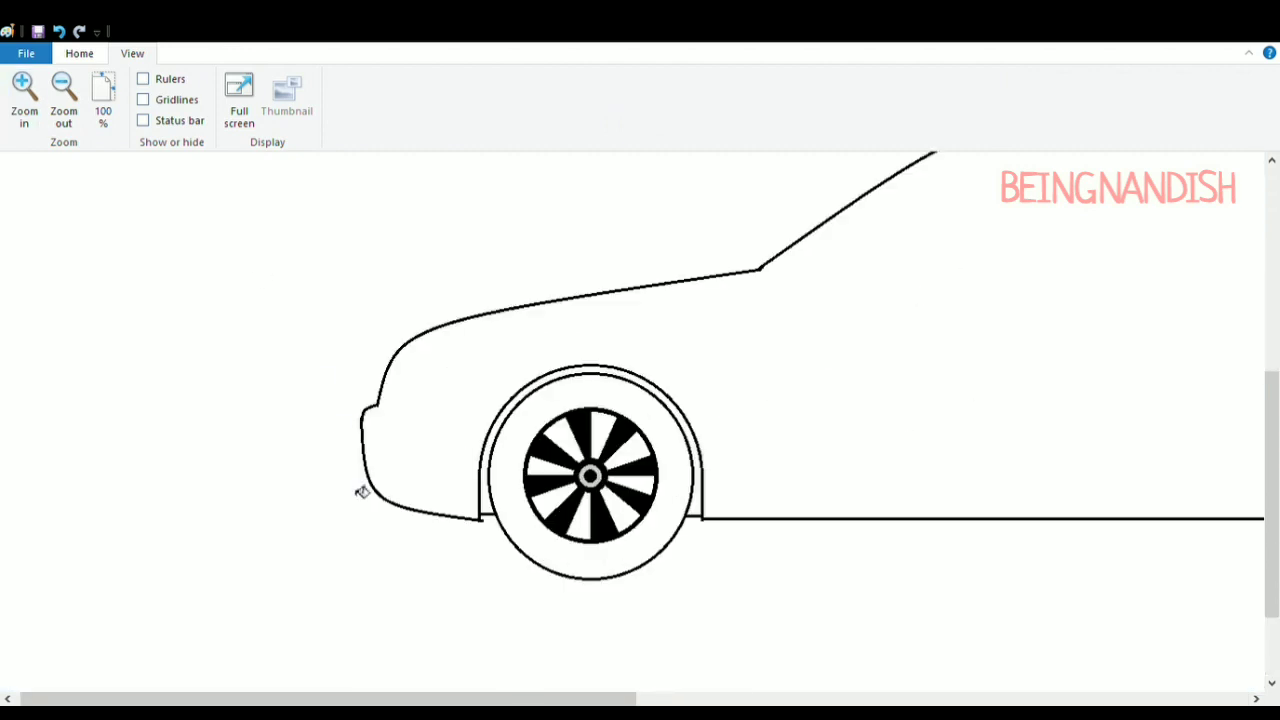
left_click_drag(432, 698, 680, 700)
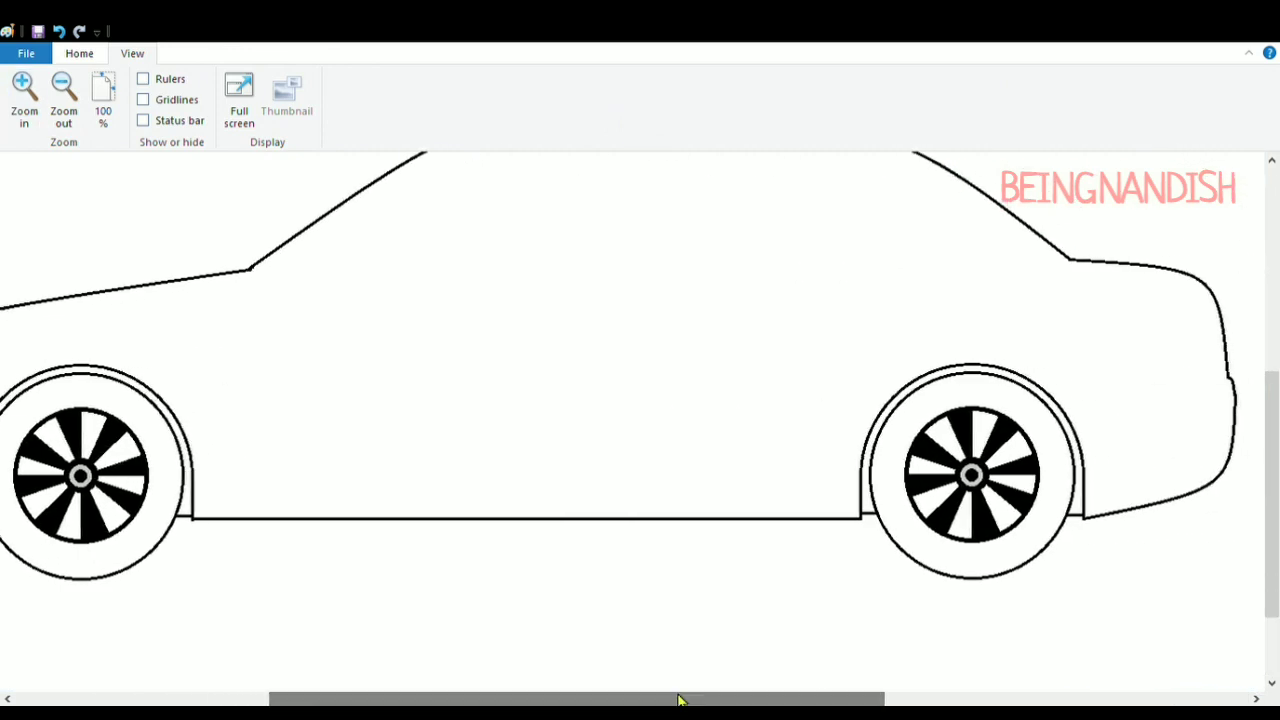
left_click(1214, 509)
left_click(58, 31)
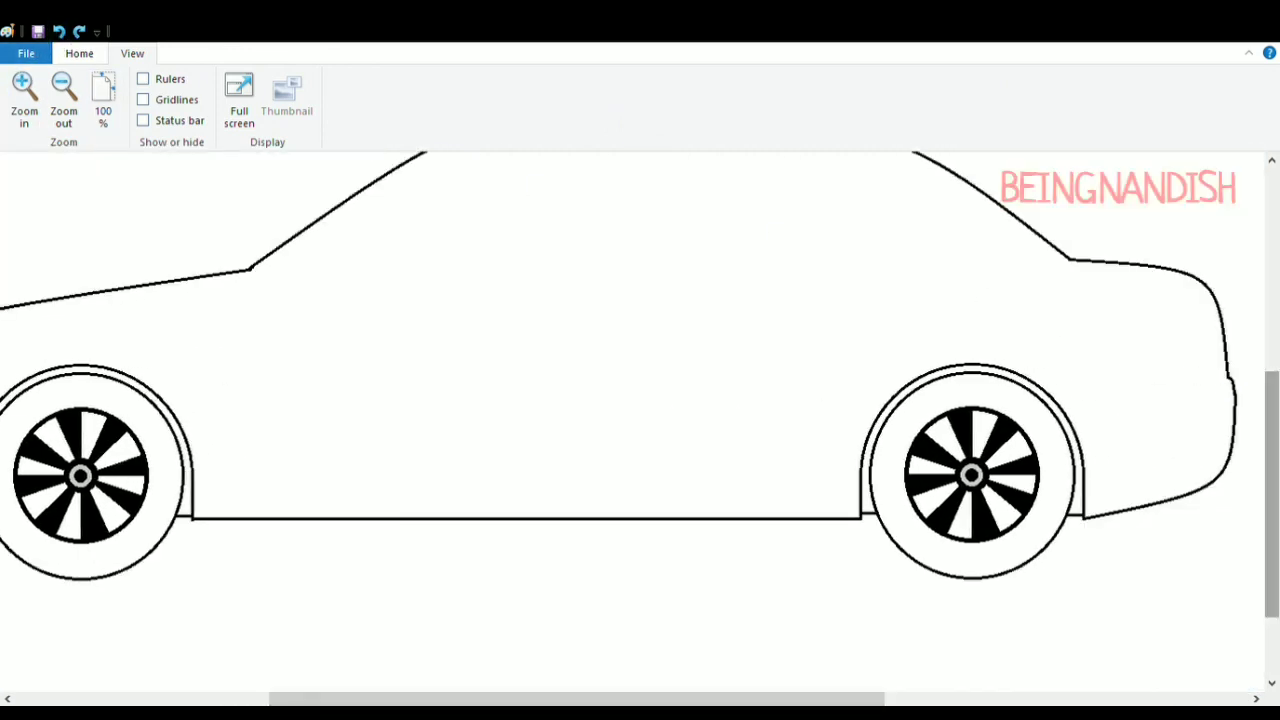
scroll(1229, 390, "up", 1)
left_click(80, 54)
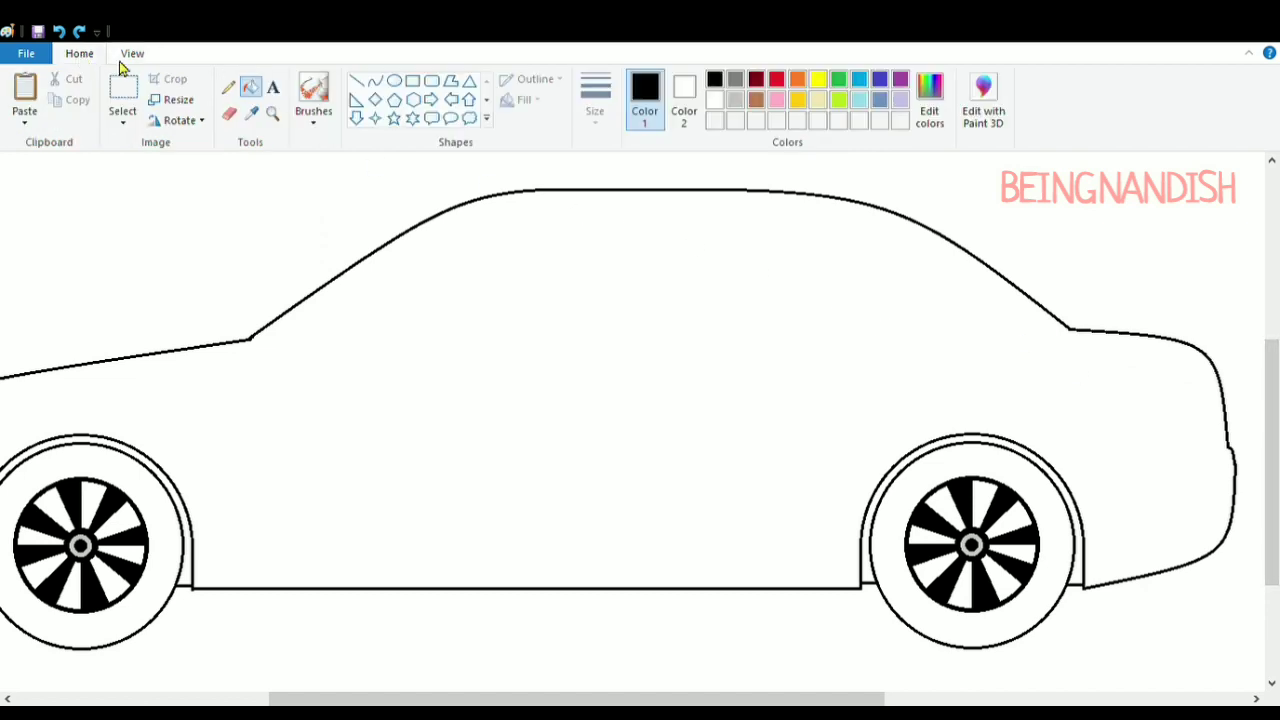
left_click(377, 83)
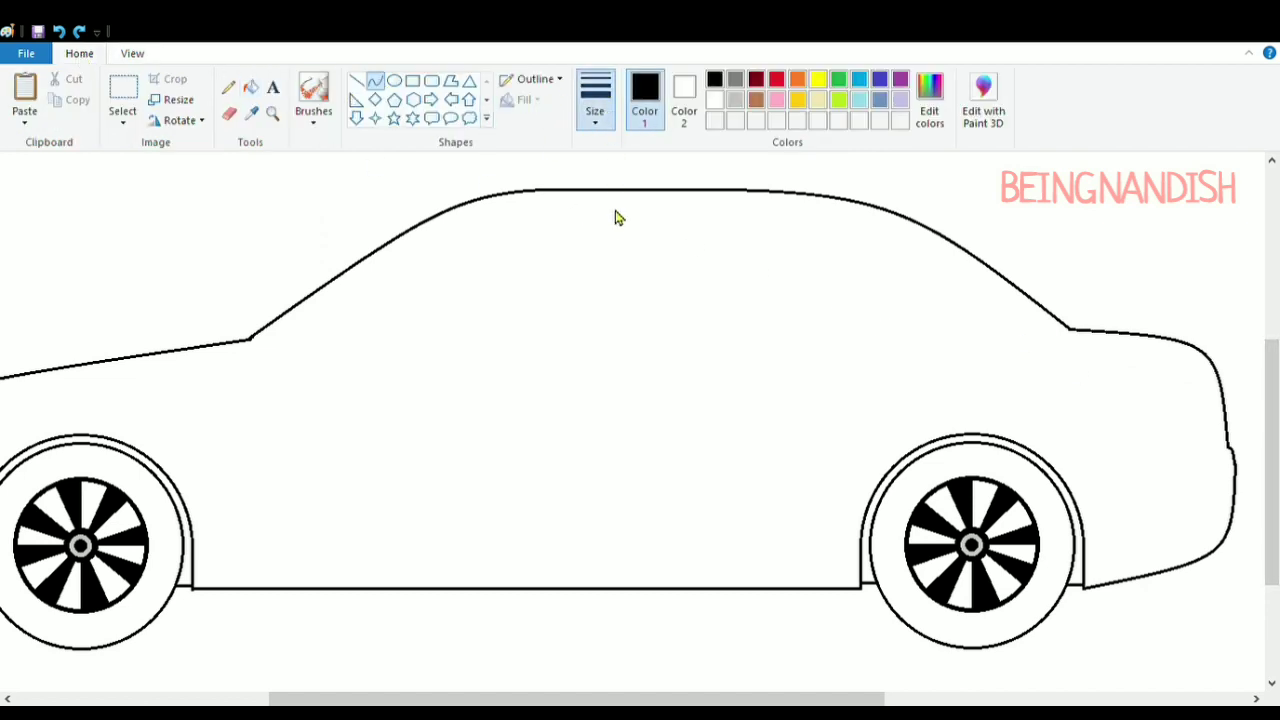
mouse_move(249, 340)
left_mouse_down()
mouse_move(349, 306)
mouse_move(473, 207)
left_mouse_up()
left_click_drag(323, 329, 279, 353)
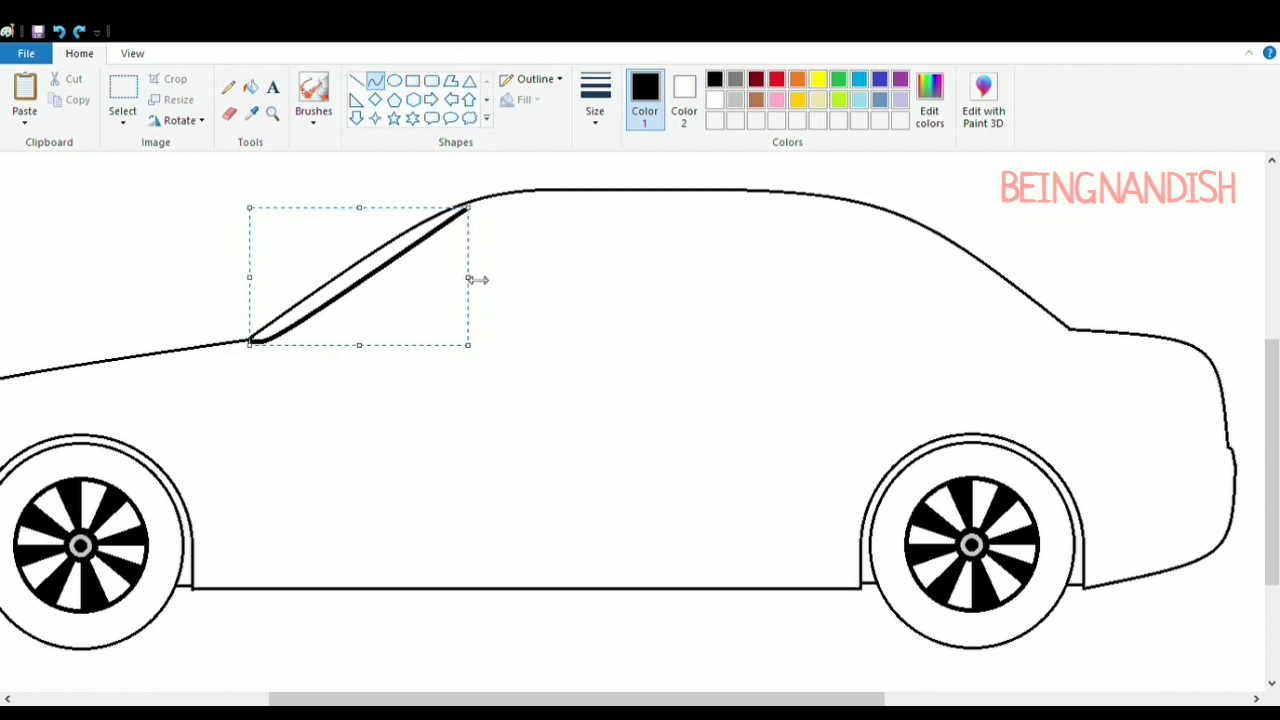
left_click_drag(472, 223, 485, 211)
left_click(154, 229)
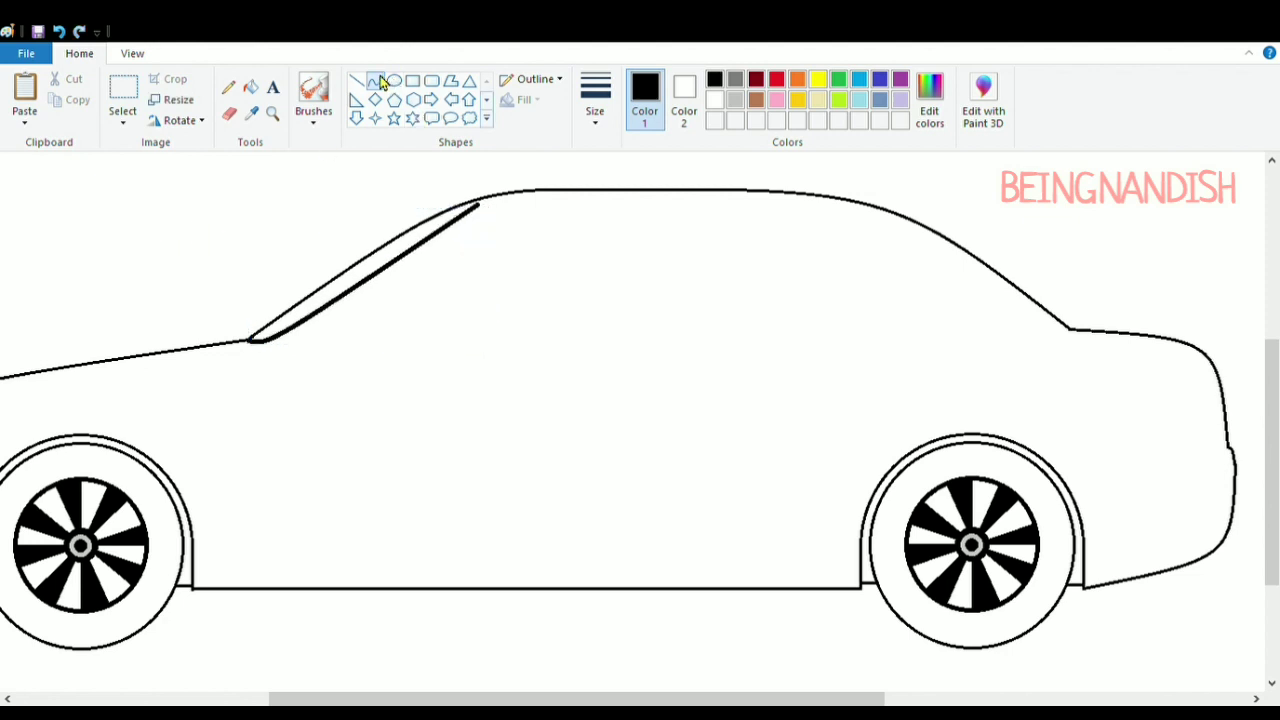
left_click(356, 80)
left_click_drag(292, 346, 628, 205)
left_click_drag(600, 215, 514, 214)
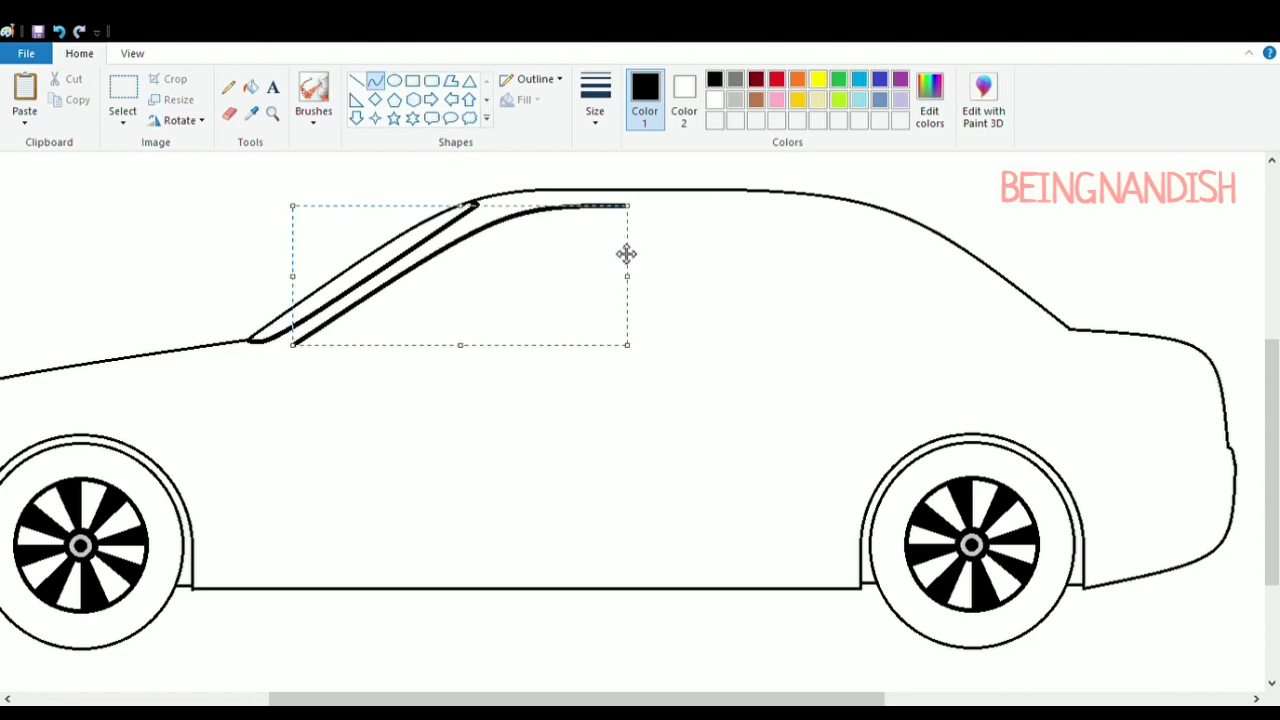
left_click_drag(629, 276, 614, 278)
left_click_drag(537, 308, 539, 308)
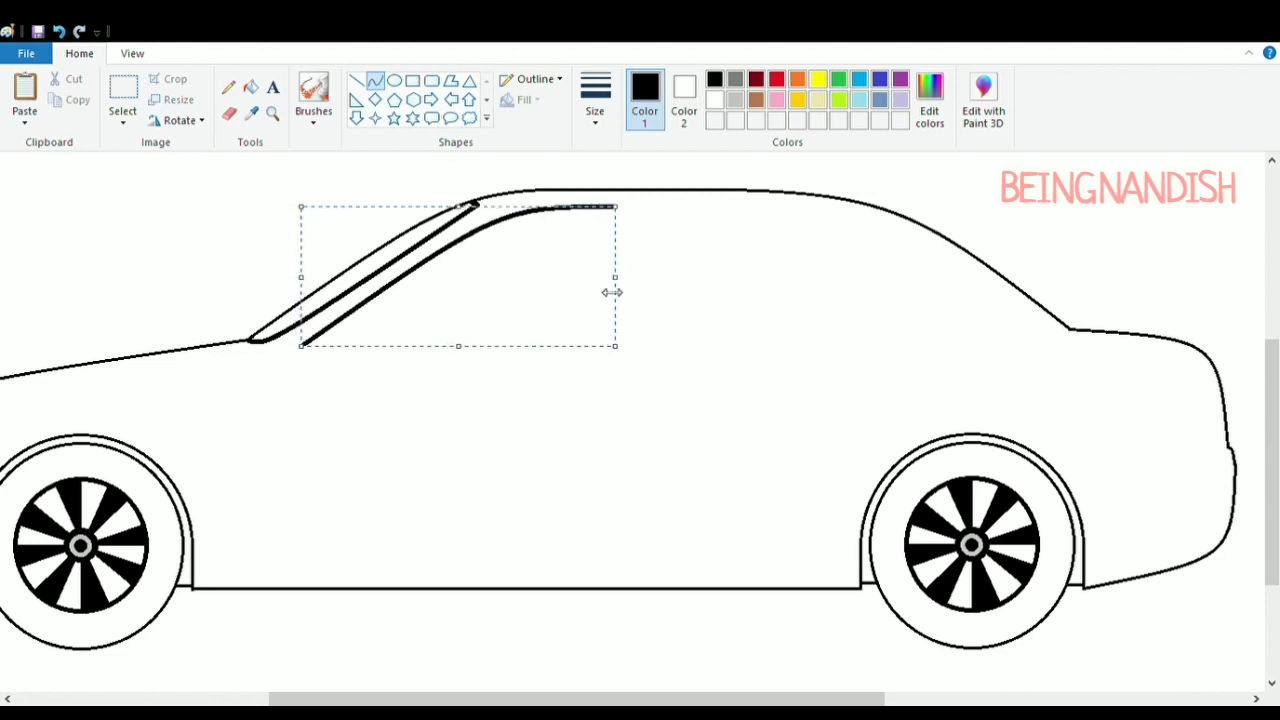
left_click_drag(619, 279, 536, 301)
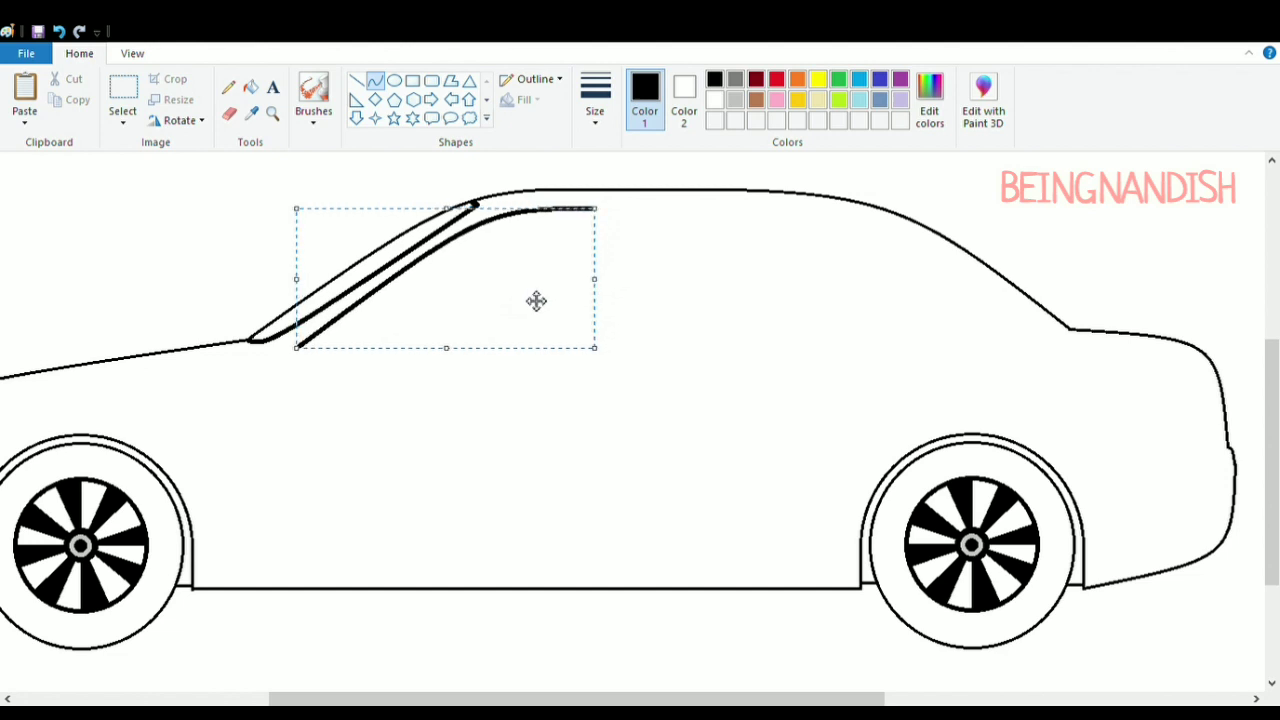
left_click(58, 31)
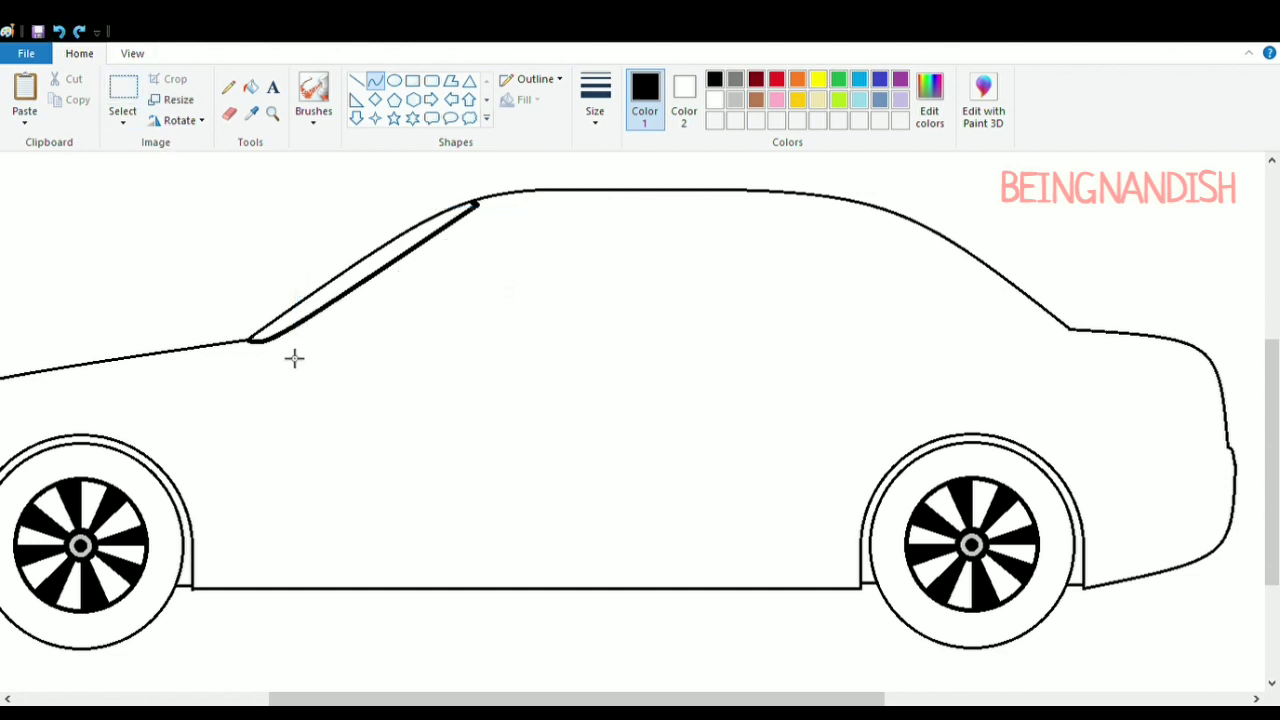
Draw the side window outline with a front edge parallel to the windscreen, a top edge curving down at the rear, and a straight bottom edge
mouse_move(294, 358)
left_mouse_down()
mouse_move(549, 217)
mouse_move(510, 220)
left_mouse_up()
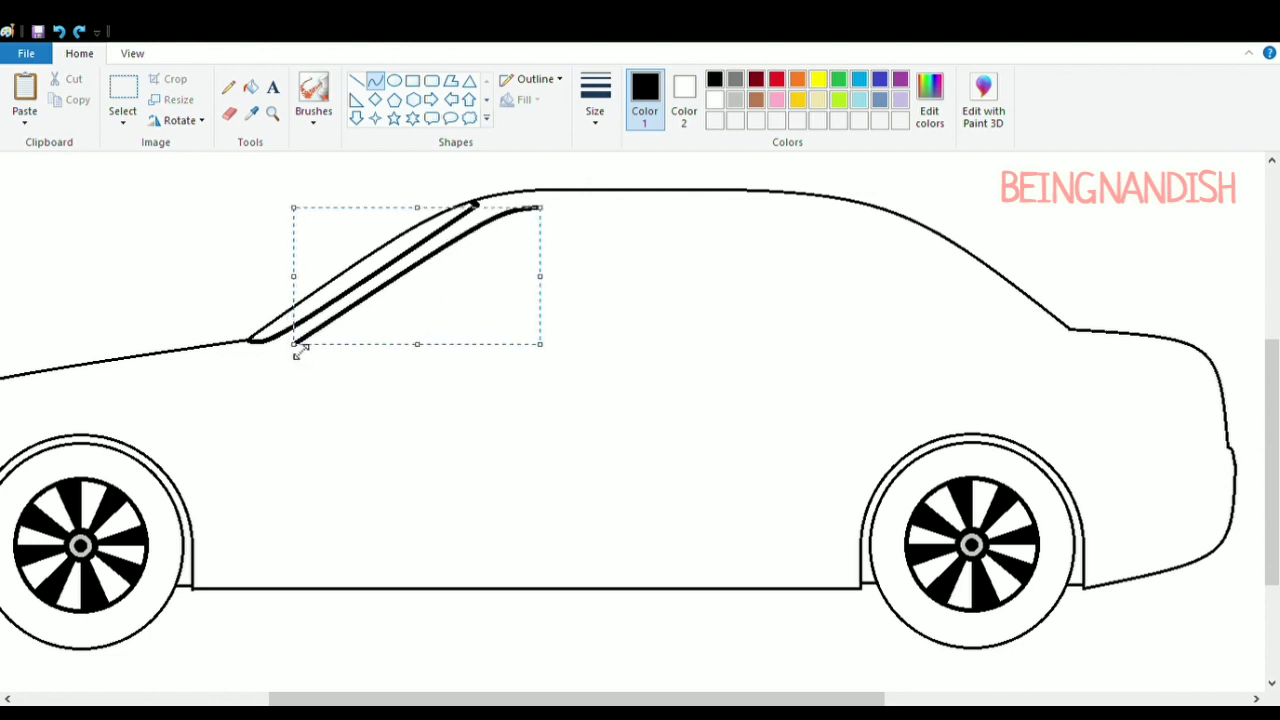
left_click(229, 226)
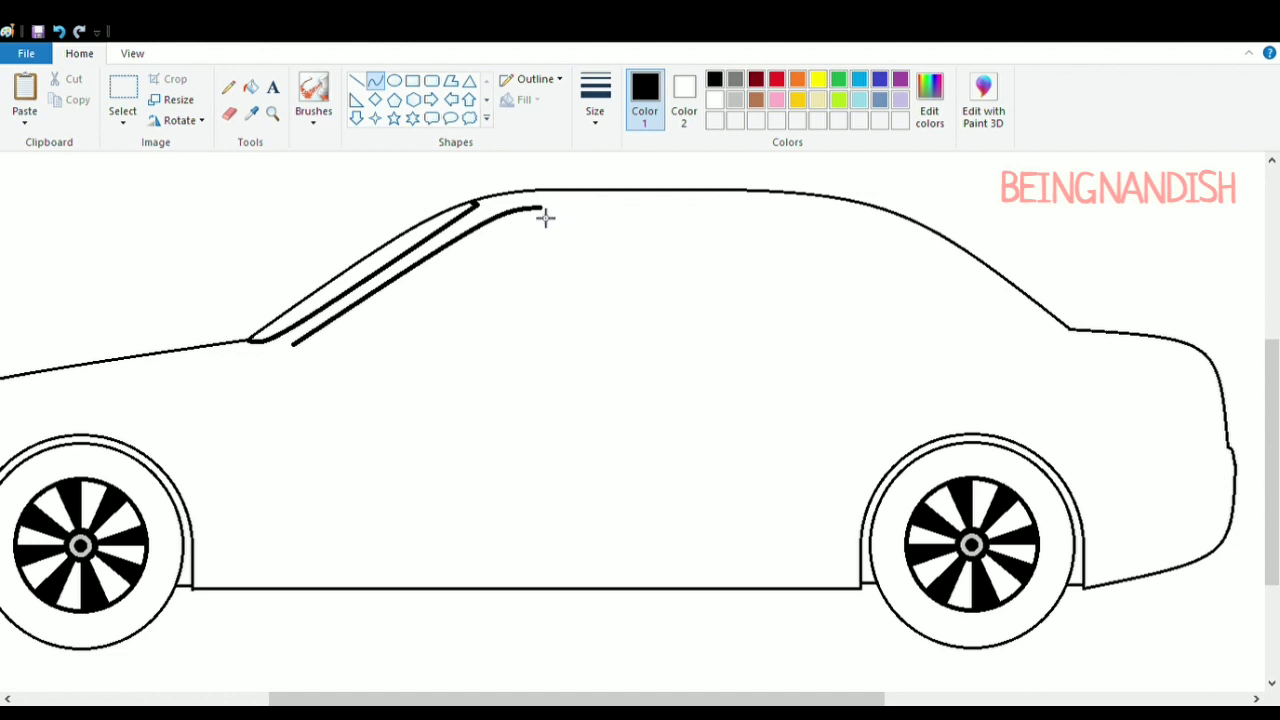
left_click_drag(545, 217, 972, 345)
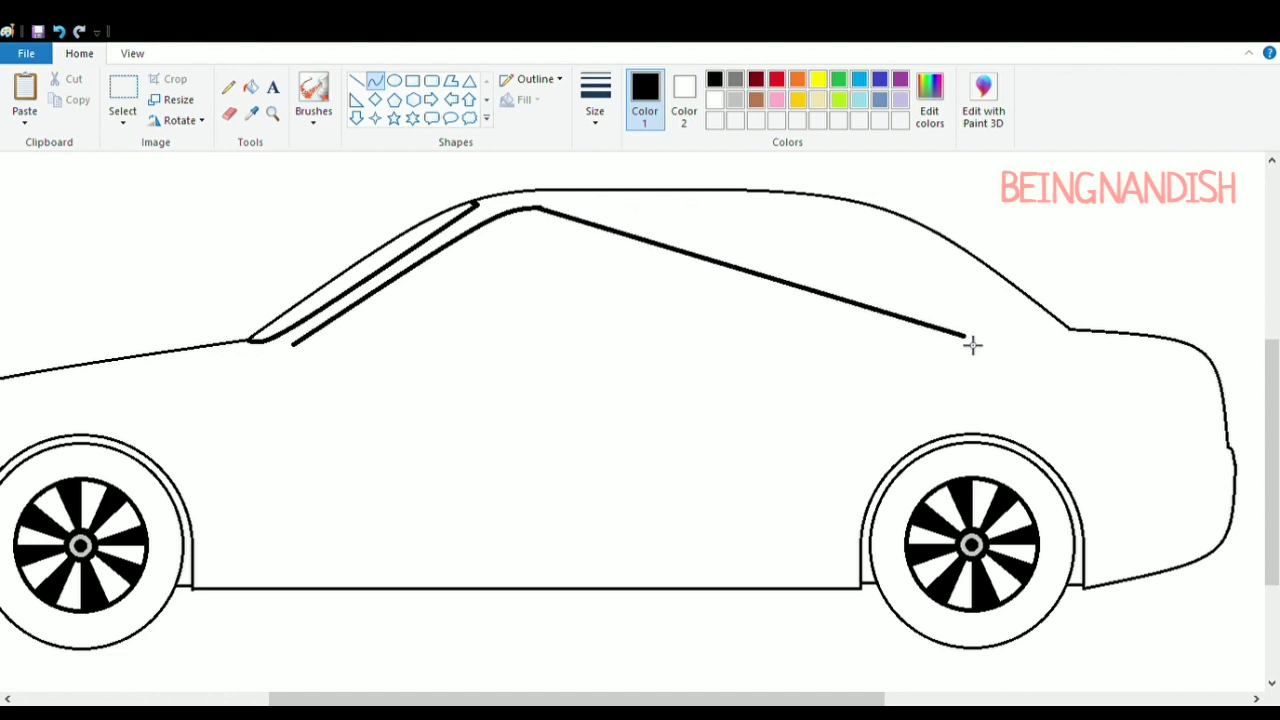
left_click_drag(865, 243, 841, 216)
left_click_drag(965, 271, 979, 272)
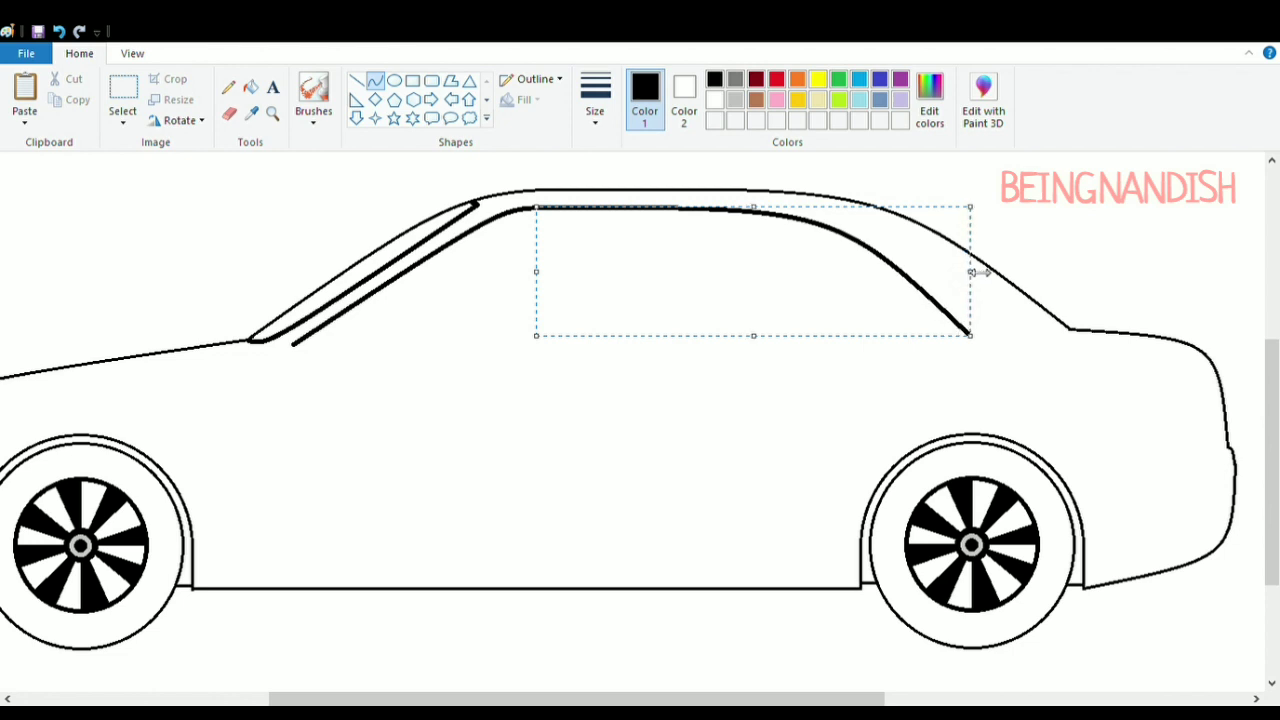
left_click(1056, 255)
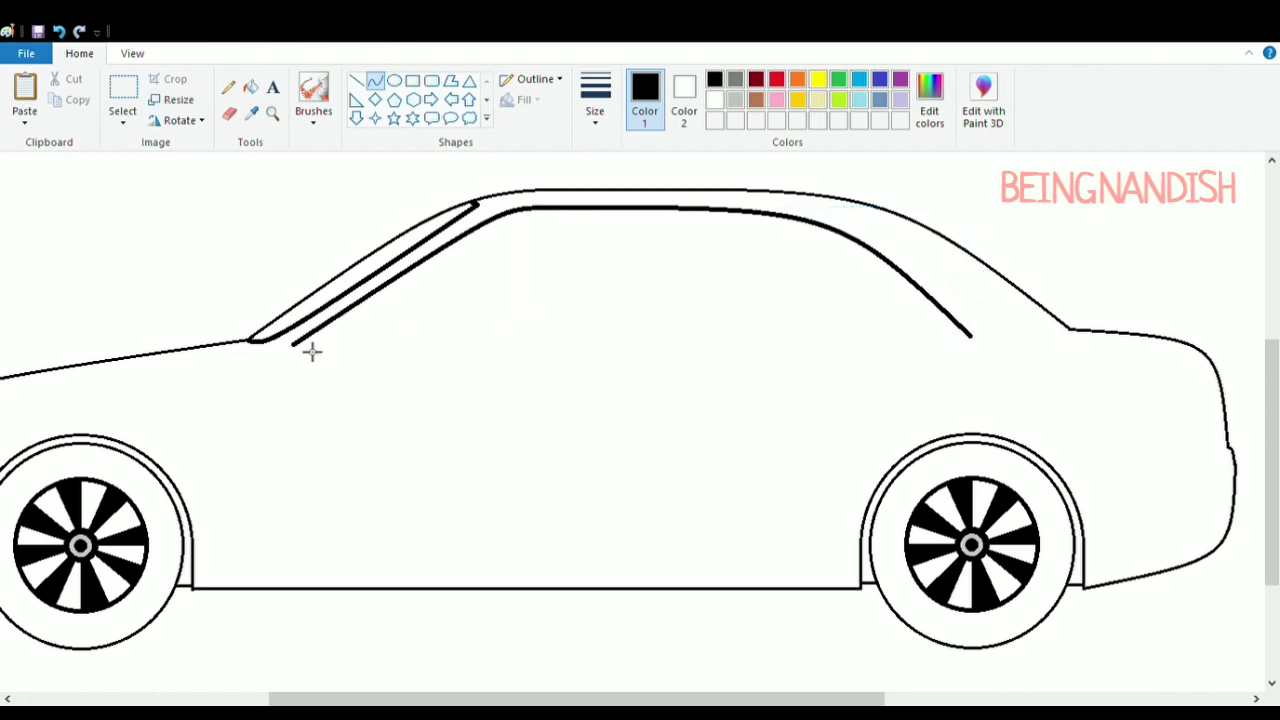
left_click(357, 81)
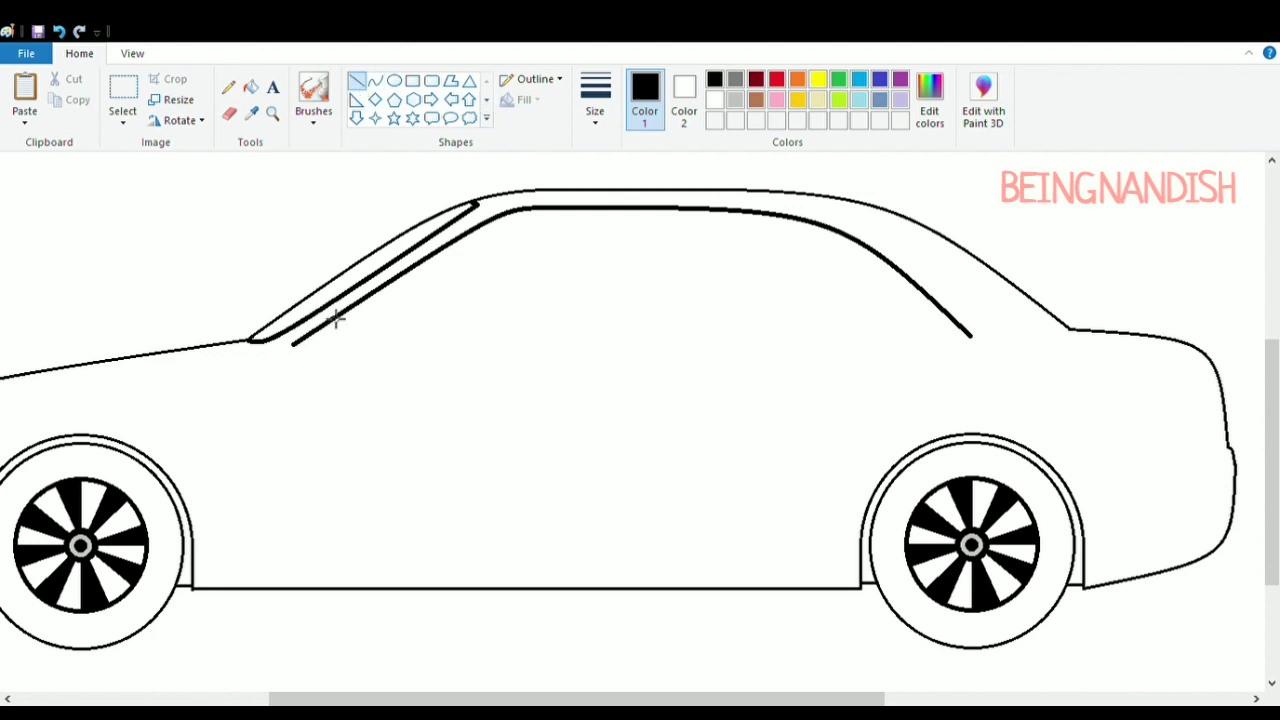
left_click_drag(303, 352, 978, 356)
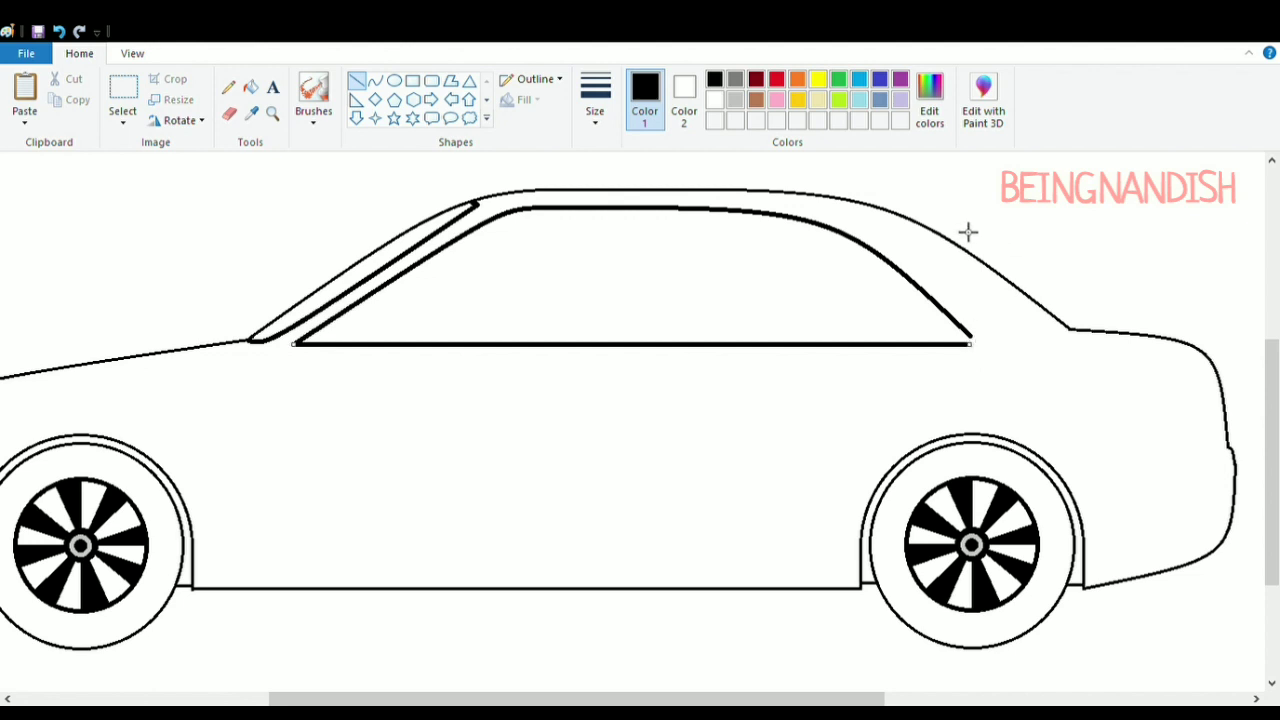
Erase the rear part of the side window's upper curve and redraw it as a longer straight top edge with a steeper rounded rear edge
left_click(229, 113)
mouse_move(723, 215)
left_mouse_down()
mouse_move(778, 206)
mouse_move(684, 211)
mouse_move(808, 218)
mouse_move(958, 325)
left_mouse_up()
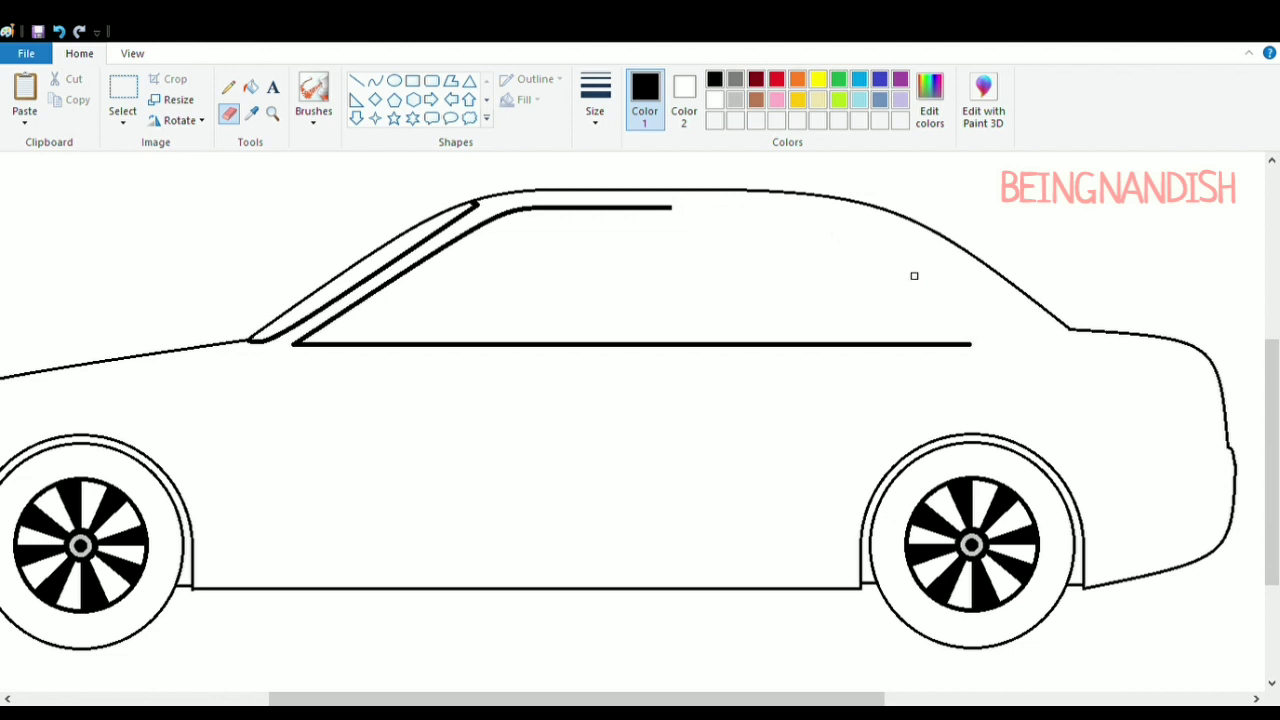
left_click(357, 81)
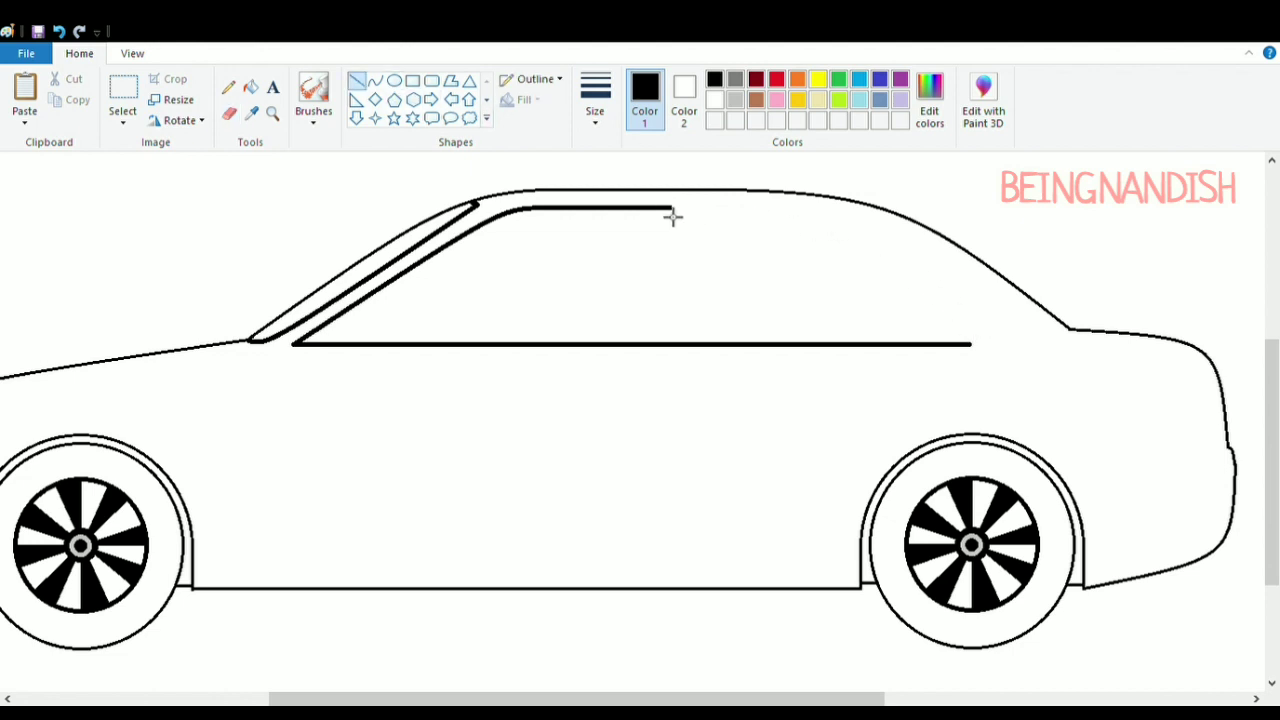
left_click_drag(673, 216, 764, 224)
left_click(375, 80)
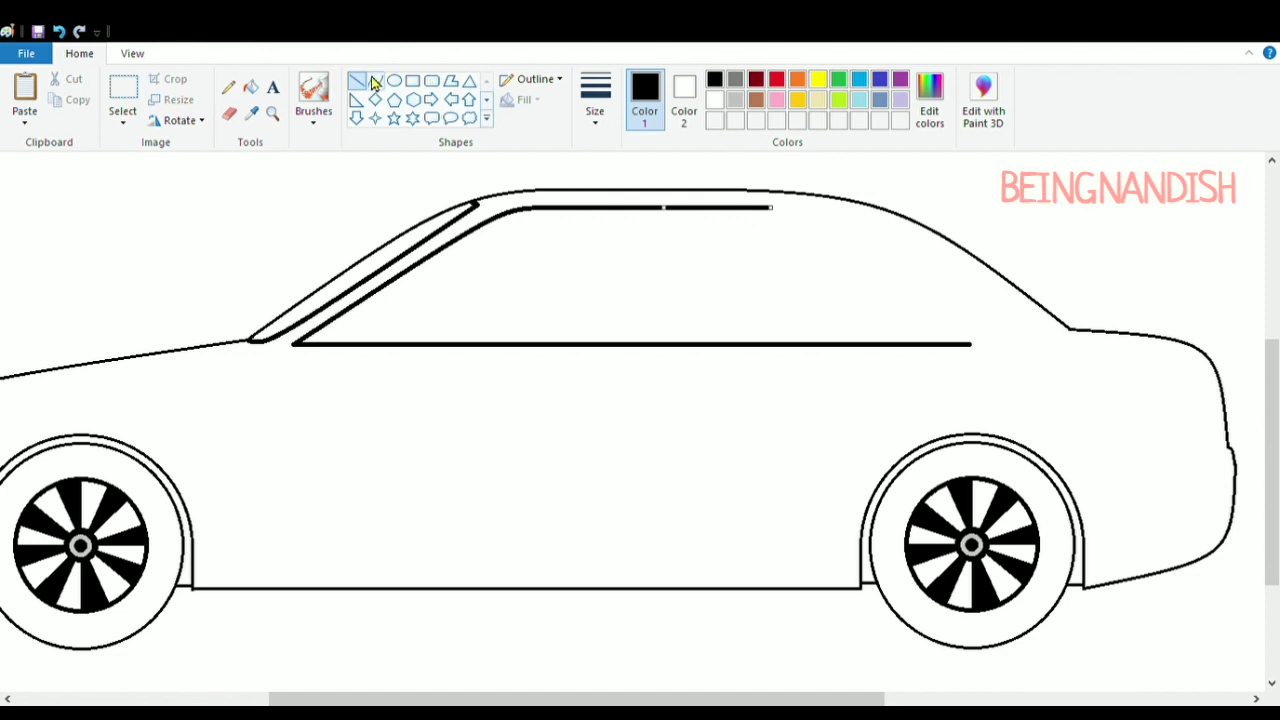
left_click_drag(779, 216, 977, 353)
left_click_drag(837, 210, 876, 211)
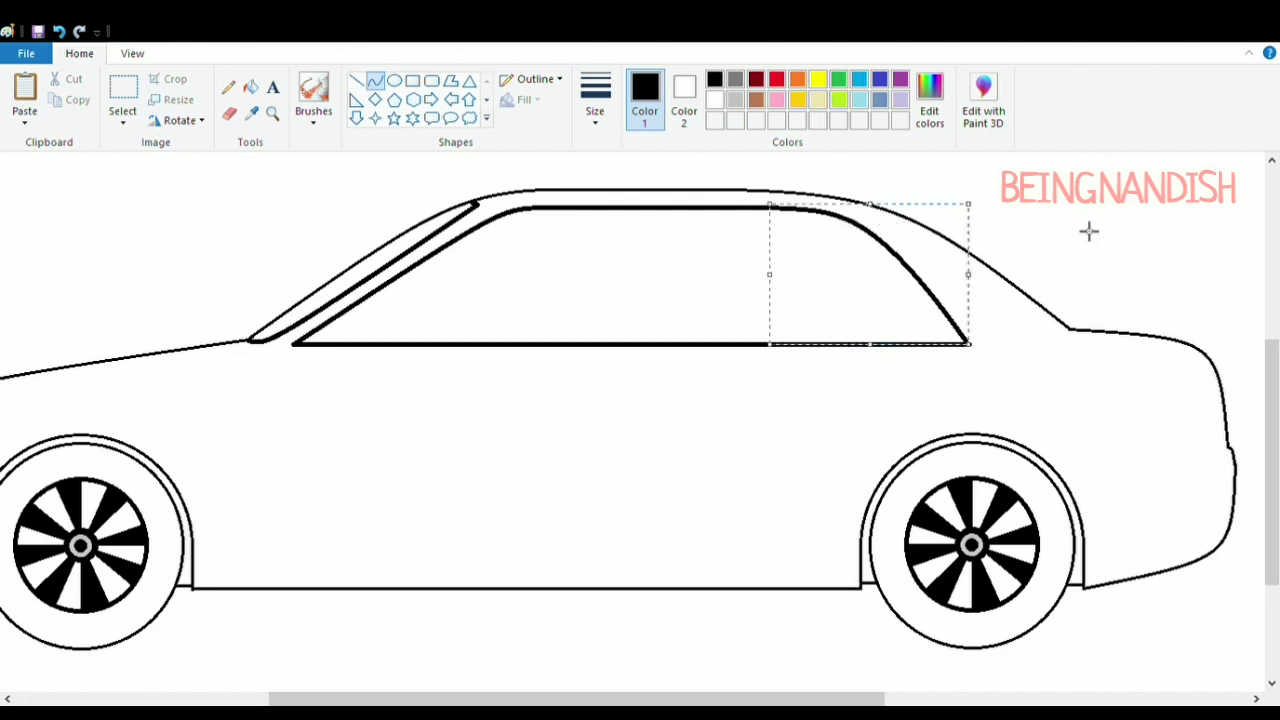
left_click(1086, 229)
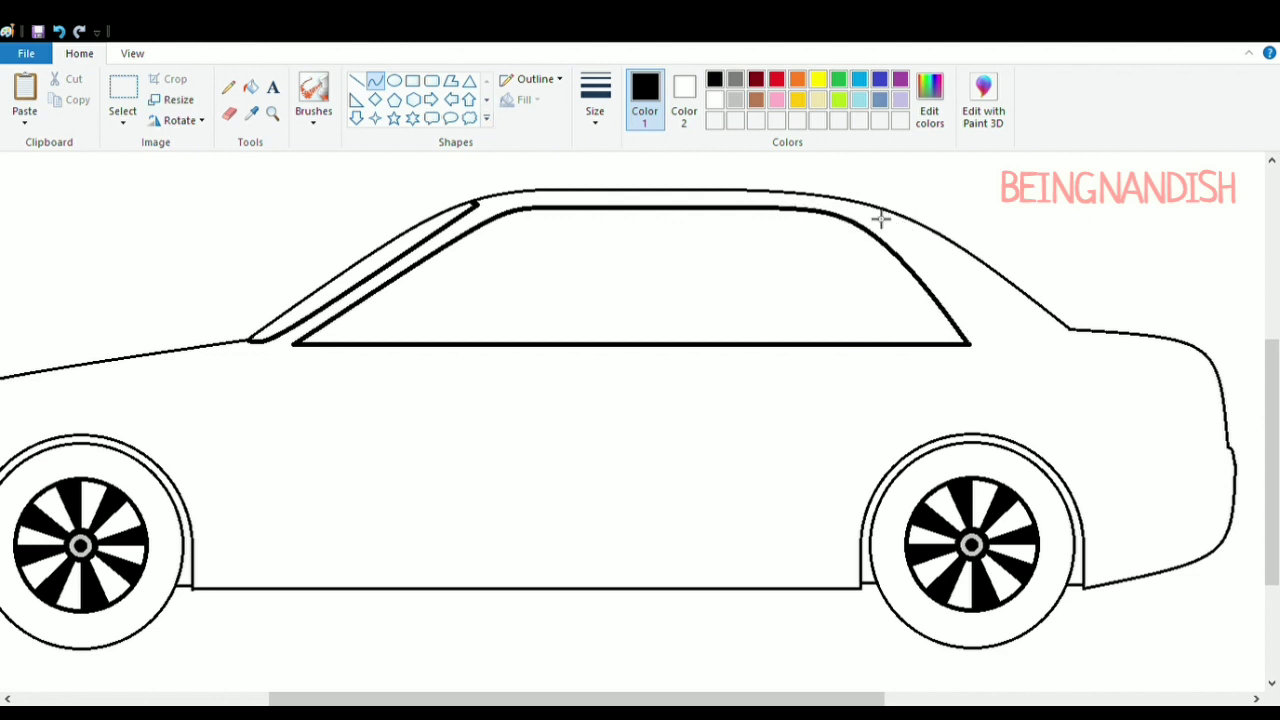
Draw a thick black rear windscreen curve just inside the roof's rear slope, from the roof down to the boot
left_click_drag(873, 217, 1058, 339)
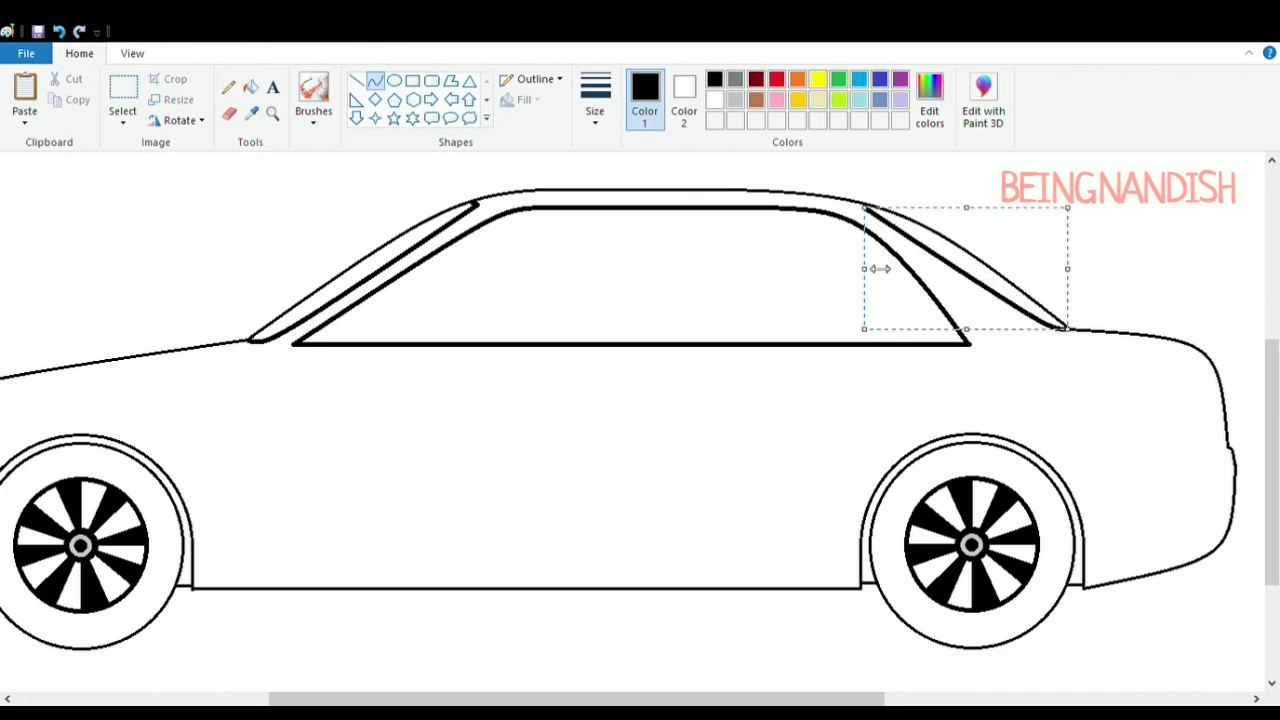
left_click_drag(878, 268, 883, 268)
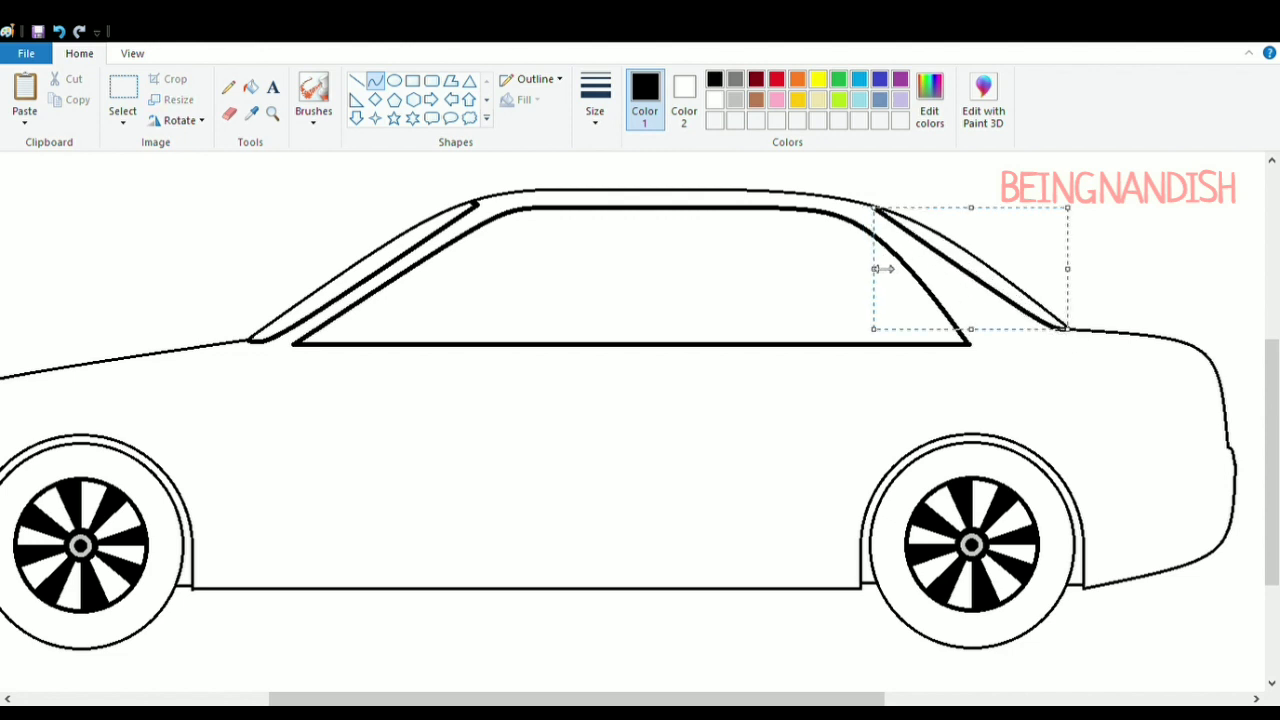
left_click(1216, 250)
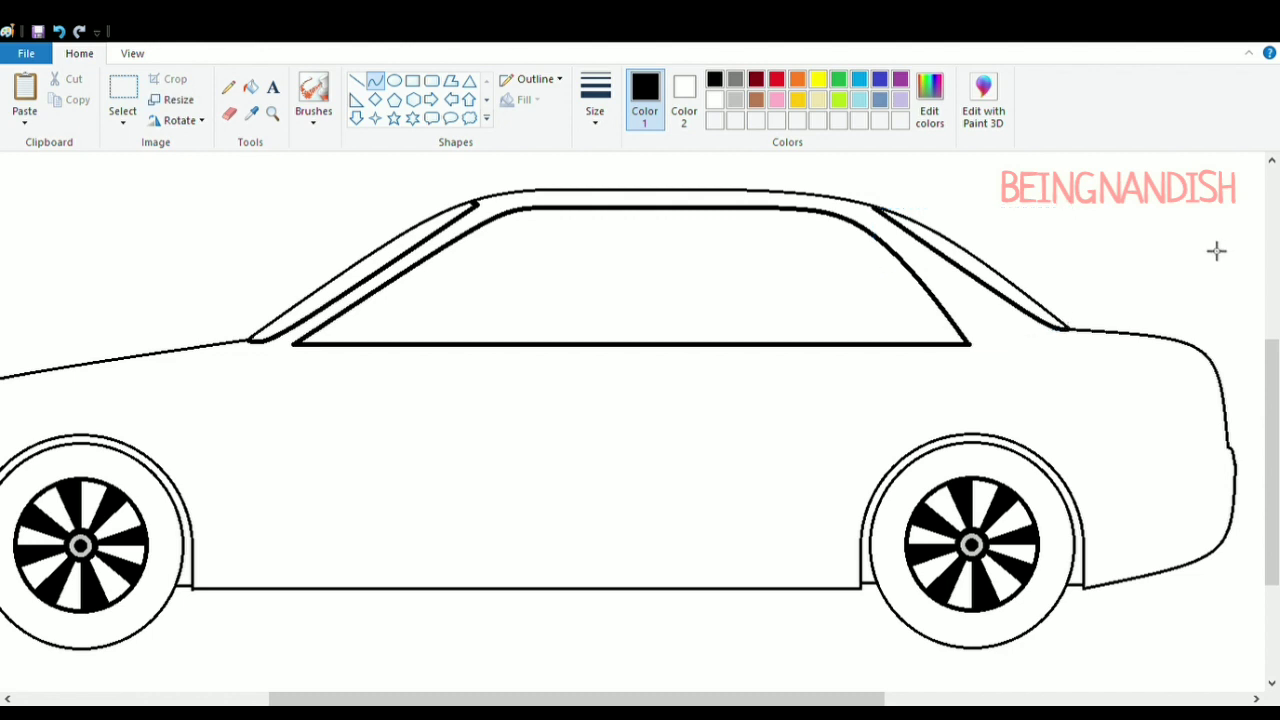
Draw a short slanted line across the side window's front corner and a small ellipse beside it for the wing mirror
left_click_drag(757, 697, 655, 700)
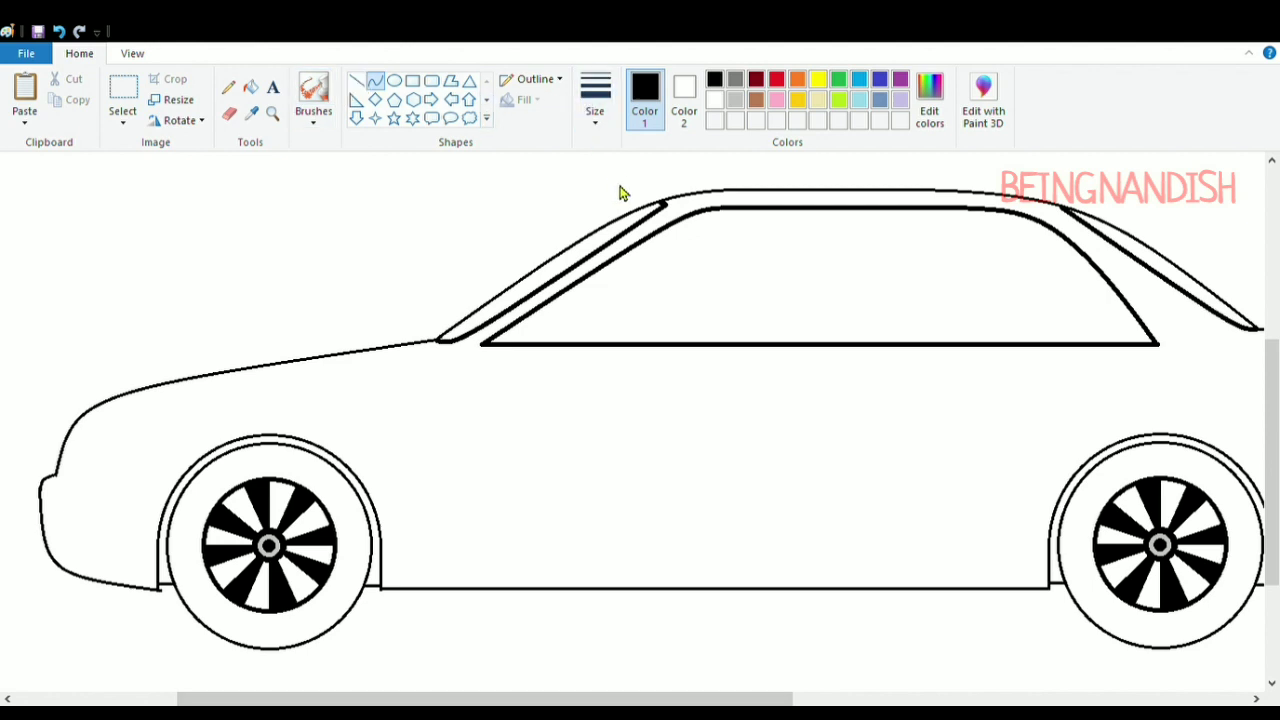
left_click_drag(545, 319, 536, 350)
left_click(395, 84)
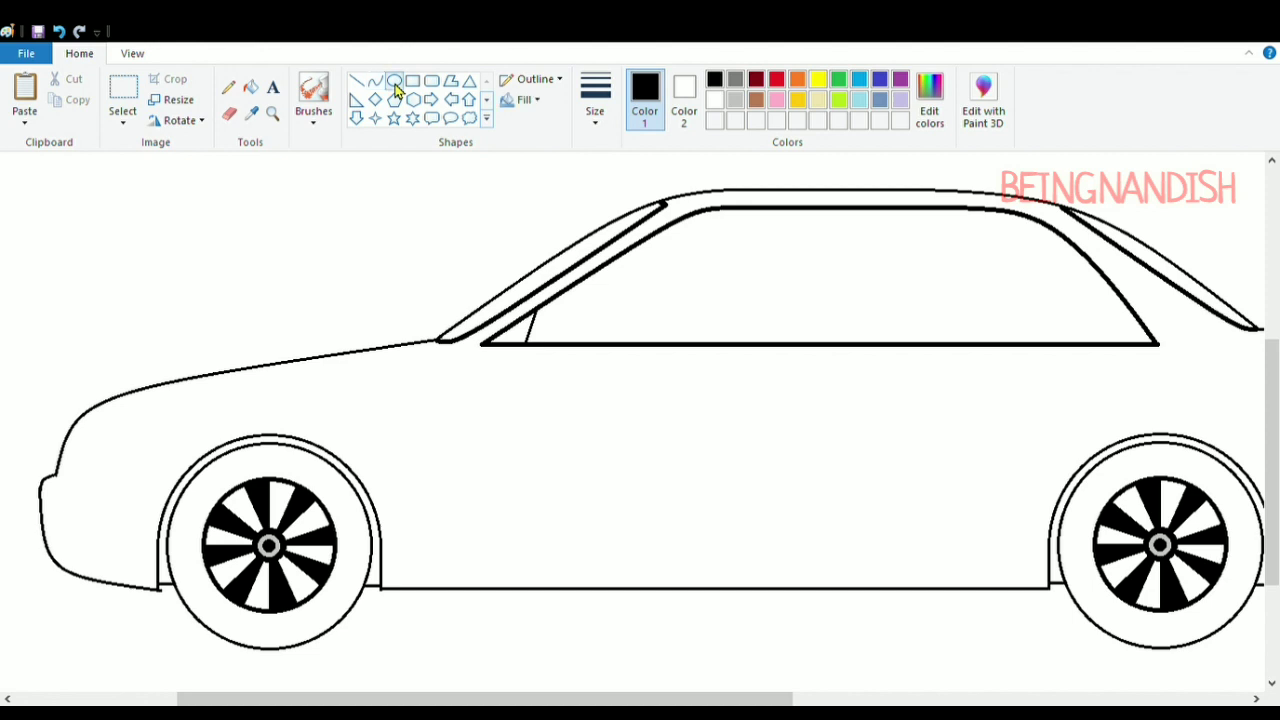
left_click(132, 53)
left_click(24, 95)
scroll(477, 614, "down", 3)
left_click_drag(480, 698, 653, 703)
mouse_move(298, 340)
left_mouse_down()
mouse_move(409, 429)
mouse_move(368, 365)
left_mouse_up()
left_click(476, 332)
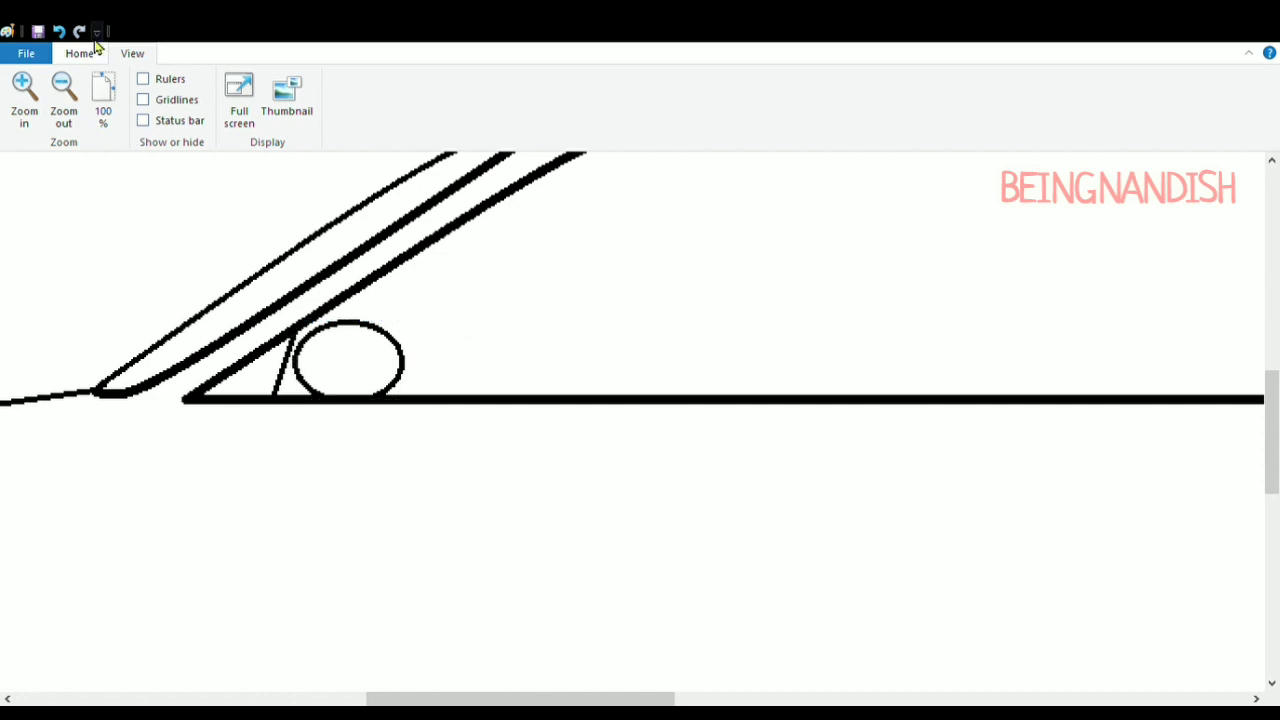
Erase the rear side of the mirror ellipse and redraw it as a flatter, angular edge reaching the window's bottom line
left_click(84, 53)
left_click(229, 113)
mouse_move(395, 322)
left_mouse_down()
mouse_move(380, 331)
mouse_move(391, 381)
left_mouse_up()
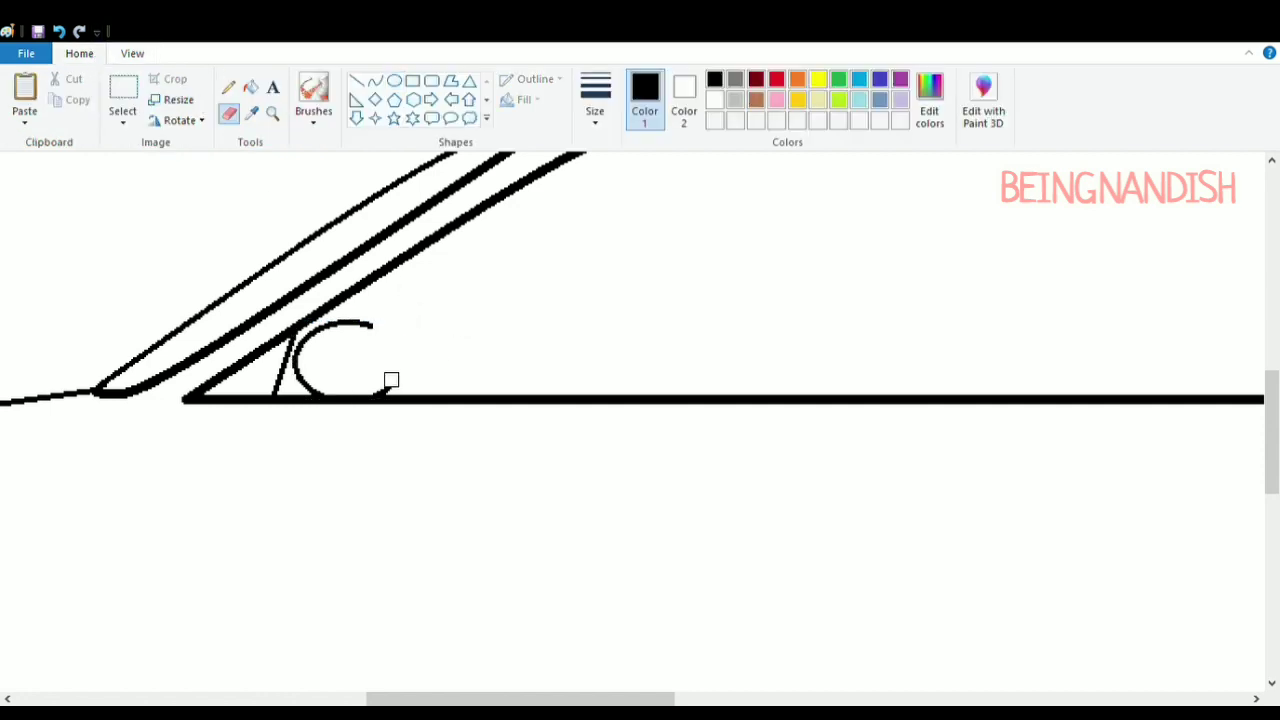
left_click(375, 80)
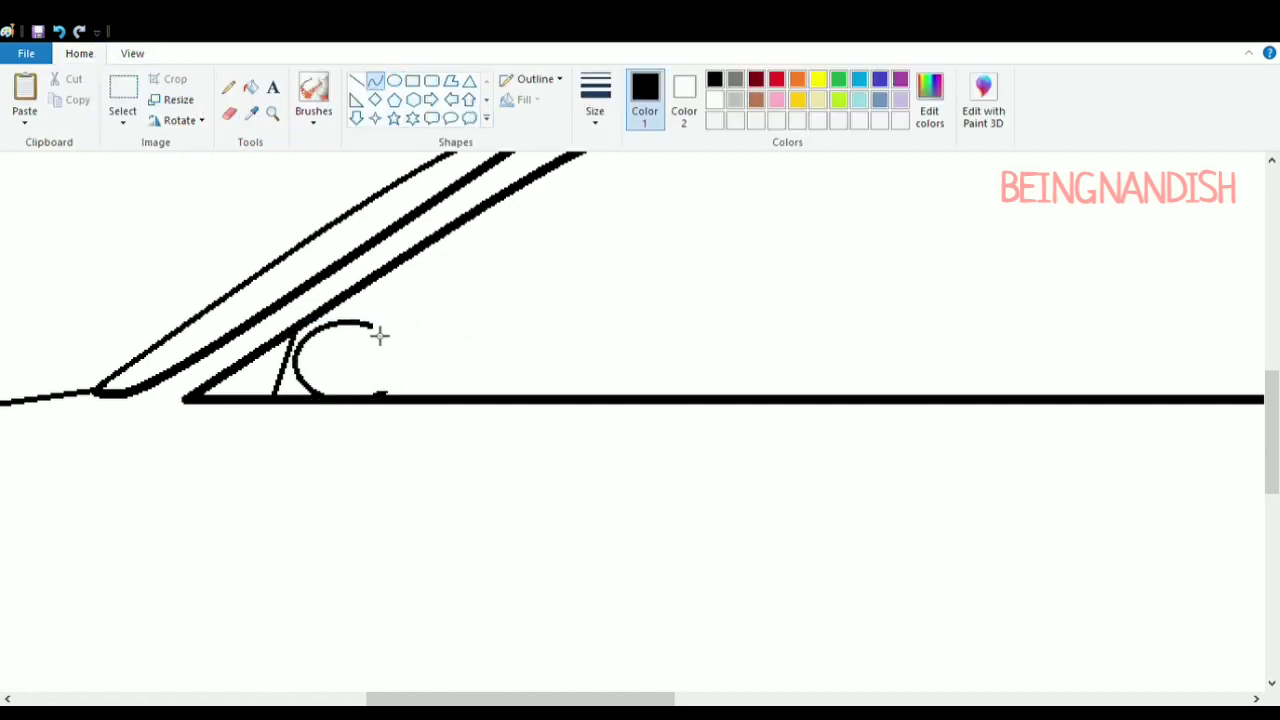
mouse_move(378, 334)
left_mouse_down()
mouse_move(391, 401)
mouse_move(411, 337)
mouse_move(405, 348)
left_mouse_up()
Join the mirror's lower front to the slanted line with a short straight line, leaving the mirror undivided
left_click(356, 80)
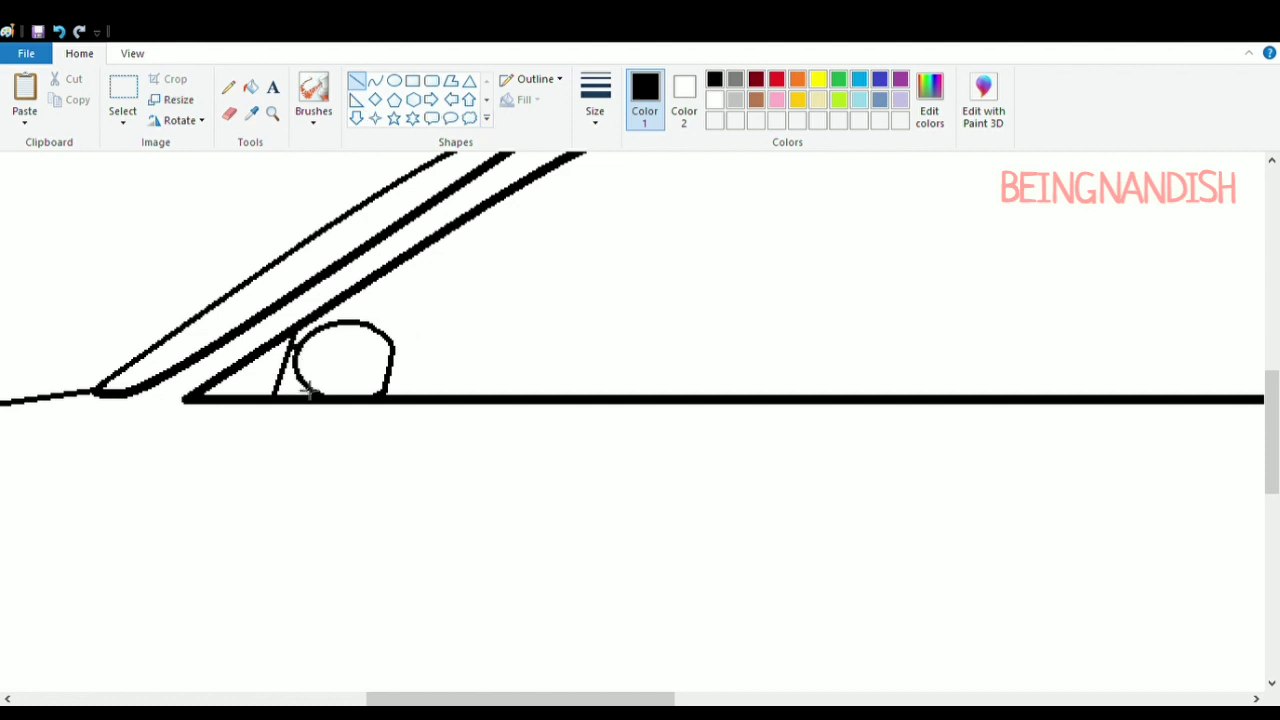
left_click_drag(308, 392, 285, 399)
mouse_move(297, 359)
left_mouse_down()
mouse_move(371, 370)
mouse_move(394, 359)
left_mouse_up()
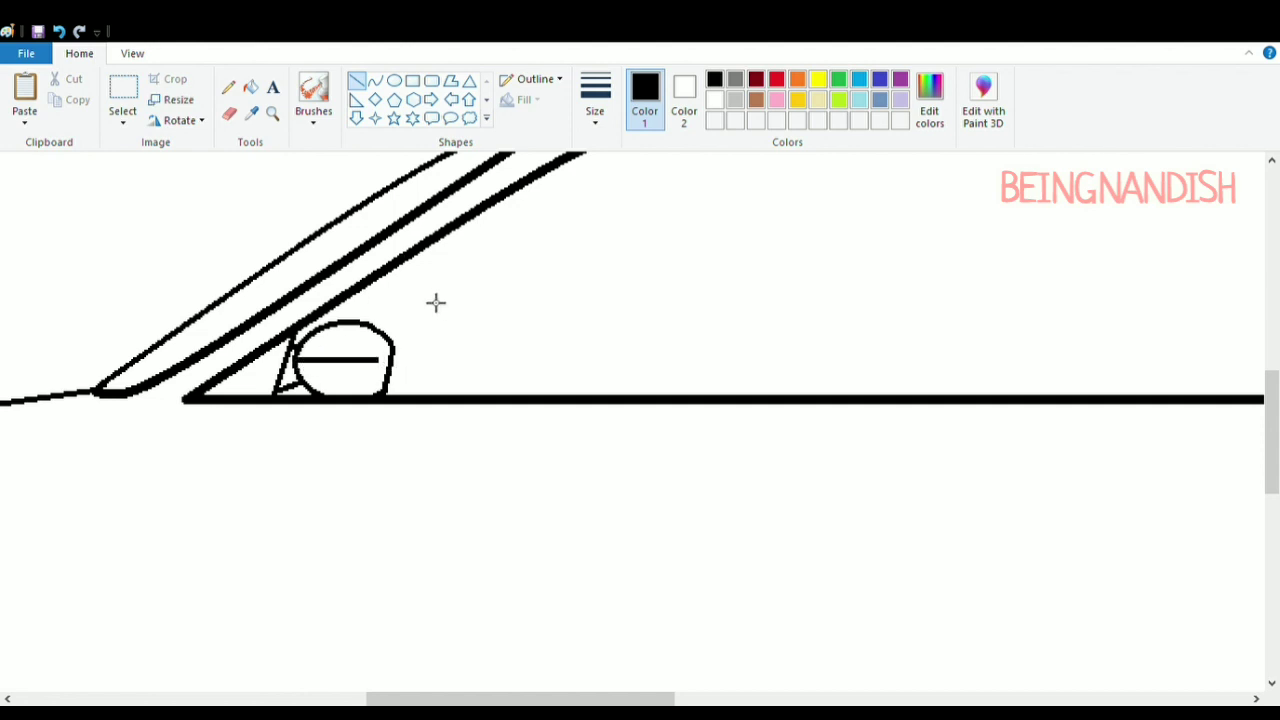
left_click(58, 31)
Draw a slightly slanted line across the middle of the side window, from its top edge to its bottom edge
scroll(490, 300, "up", 2)
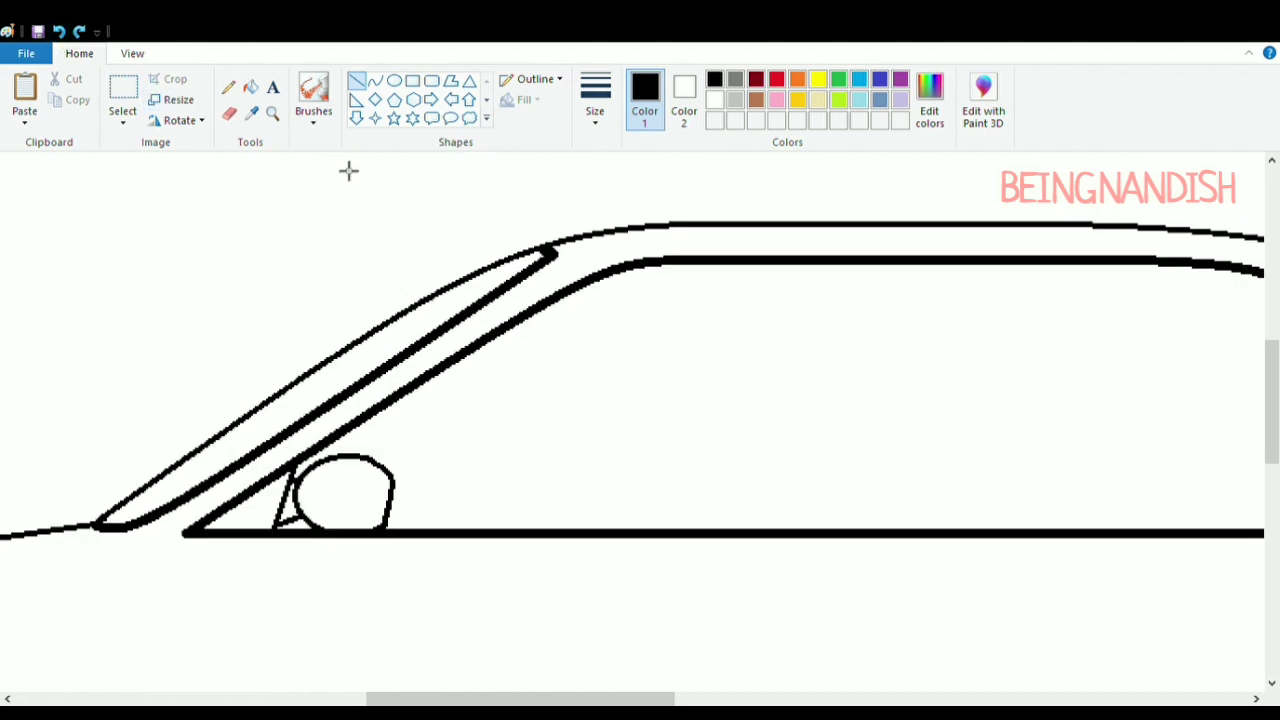
left_click(132, 53)
left_click(63, 88)
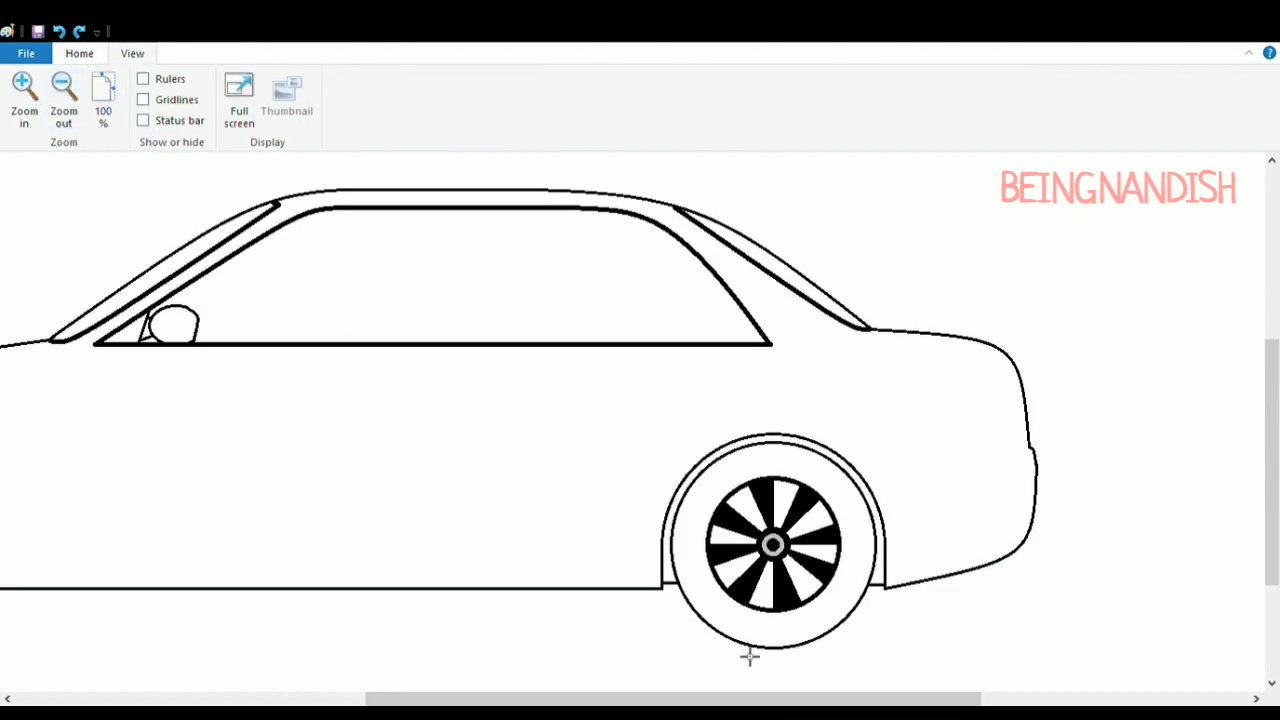
left_click_drag(730, 698, 634, 677)
left_click(79, 53)
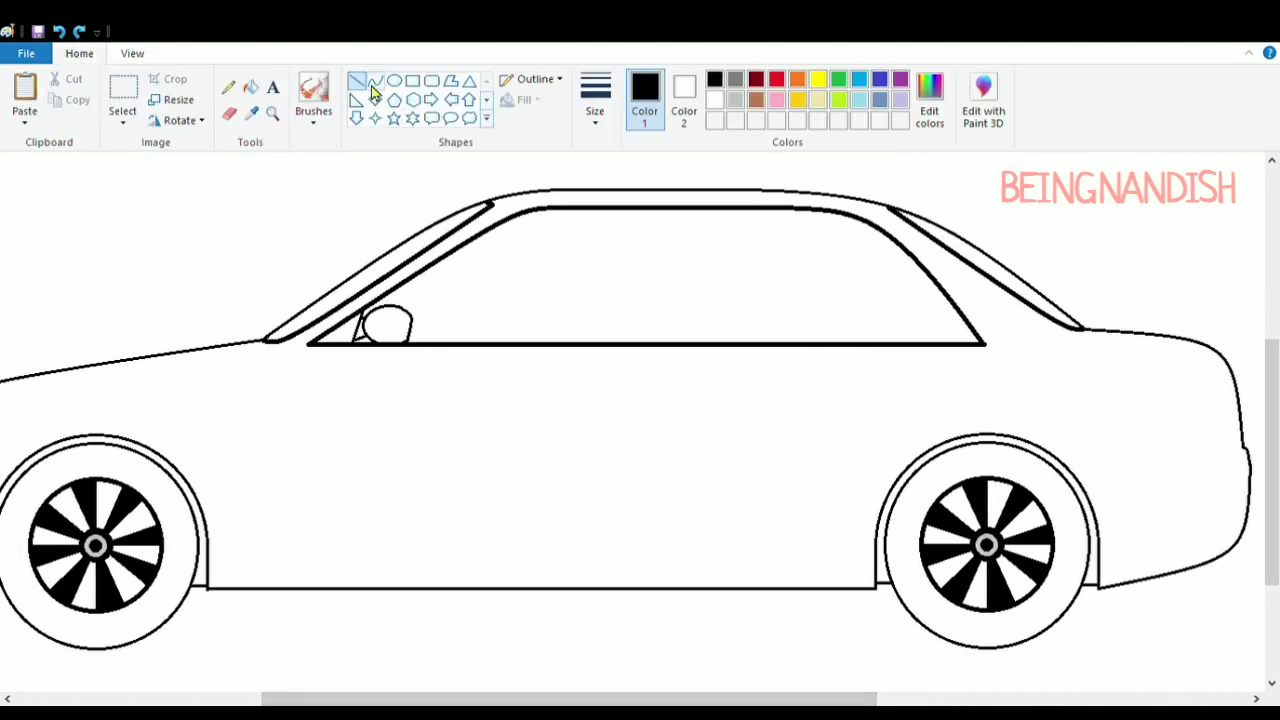
left_click_drag(648, 211, 640, 354)
left_click_drag(646, 289, 664, 289)
left_click(614, 277)
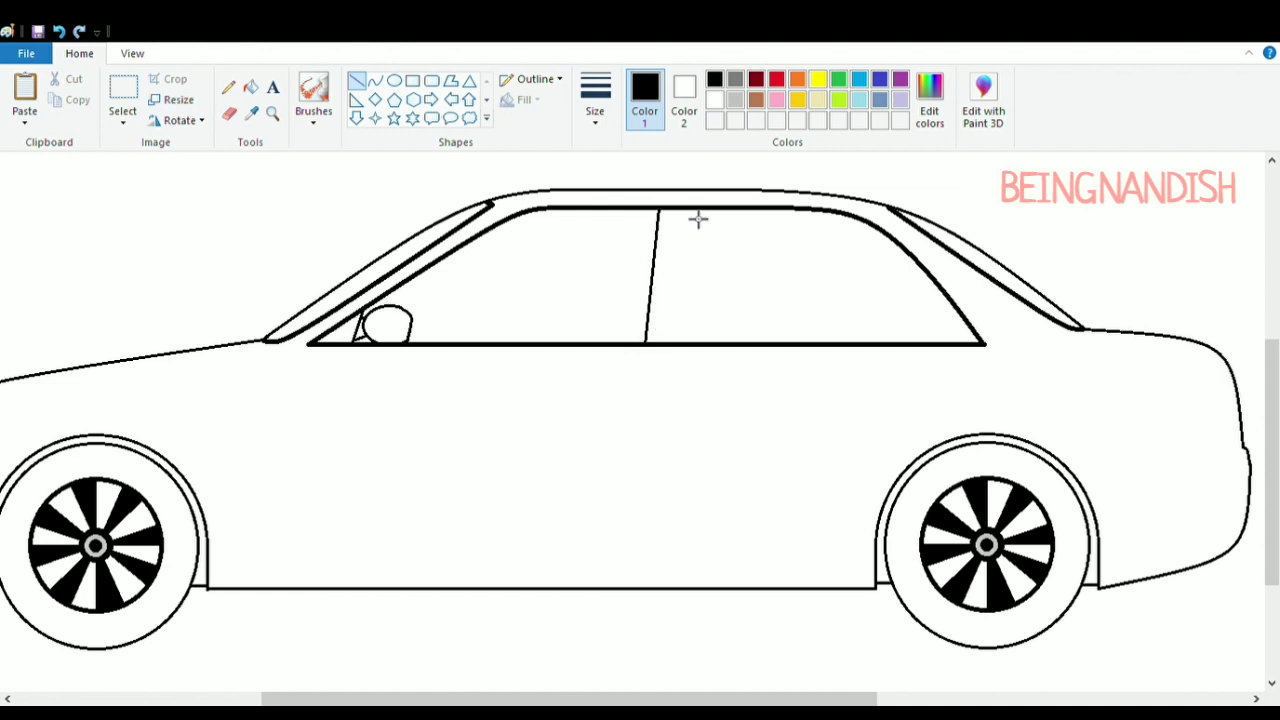
Draw two more near-vertical lines just behind the window divider to form the centre pillar between front and rear windows
left_click_drag(699, 219, 699, 353)
left_click_drag(695, 352, 691, 352)
left_click(374, 80)
left_click_drag(684, 220, 673, 352)
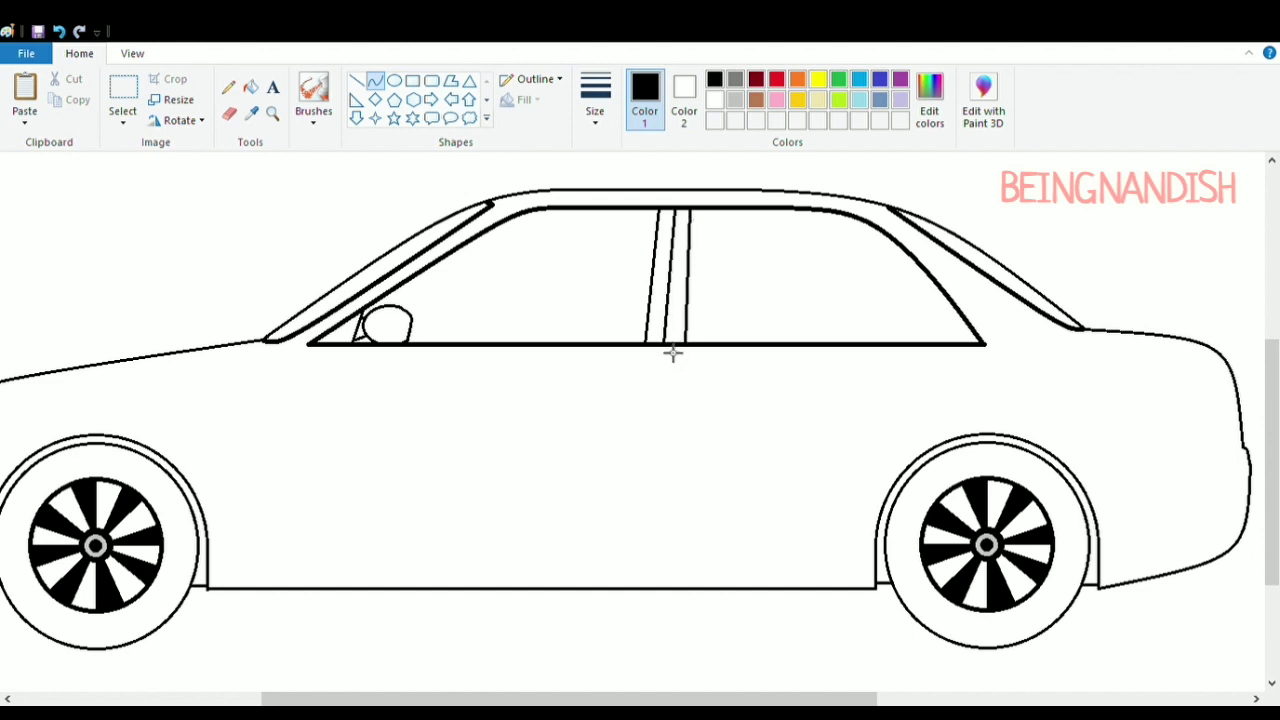
left_click(680, 293)
Draw the seam between the doors from the pillar's middle line down, and a horizontal door bottom line just above the sill
left_click_drag(664, 345, 655, 580)
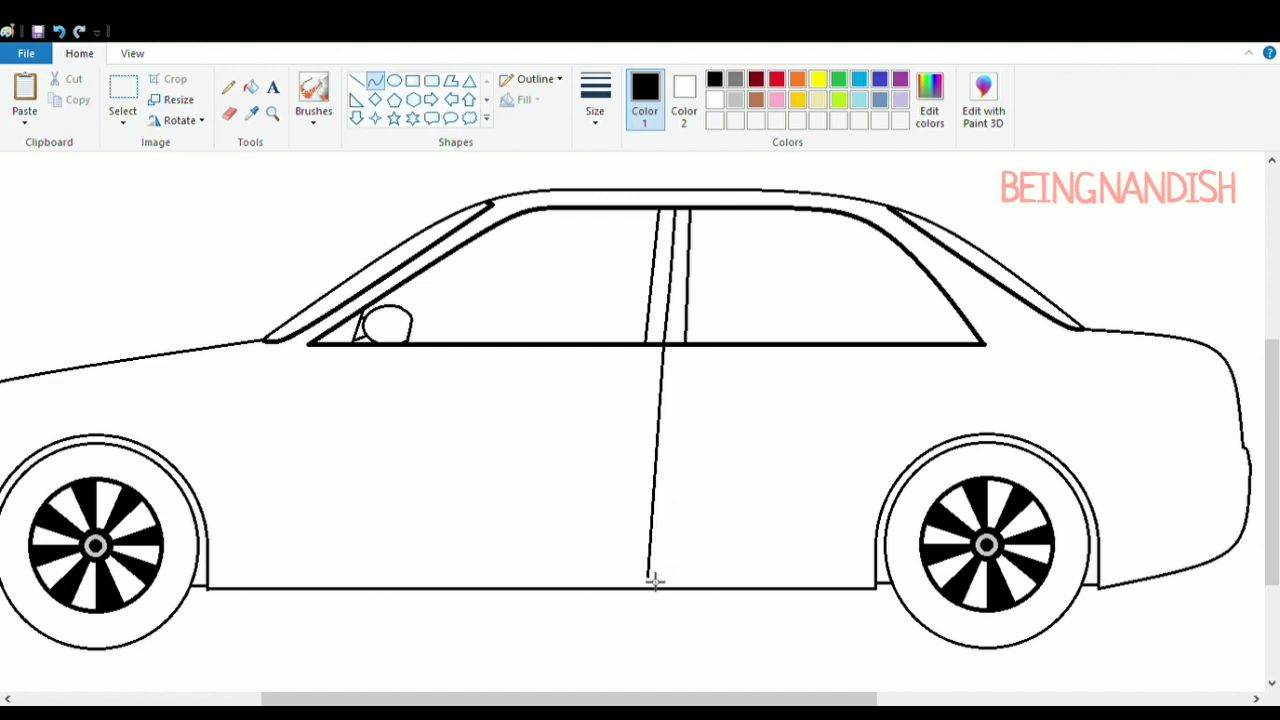
left_click_drag(675, 444, 668, 445)
left_click(668, 449)
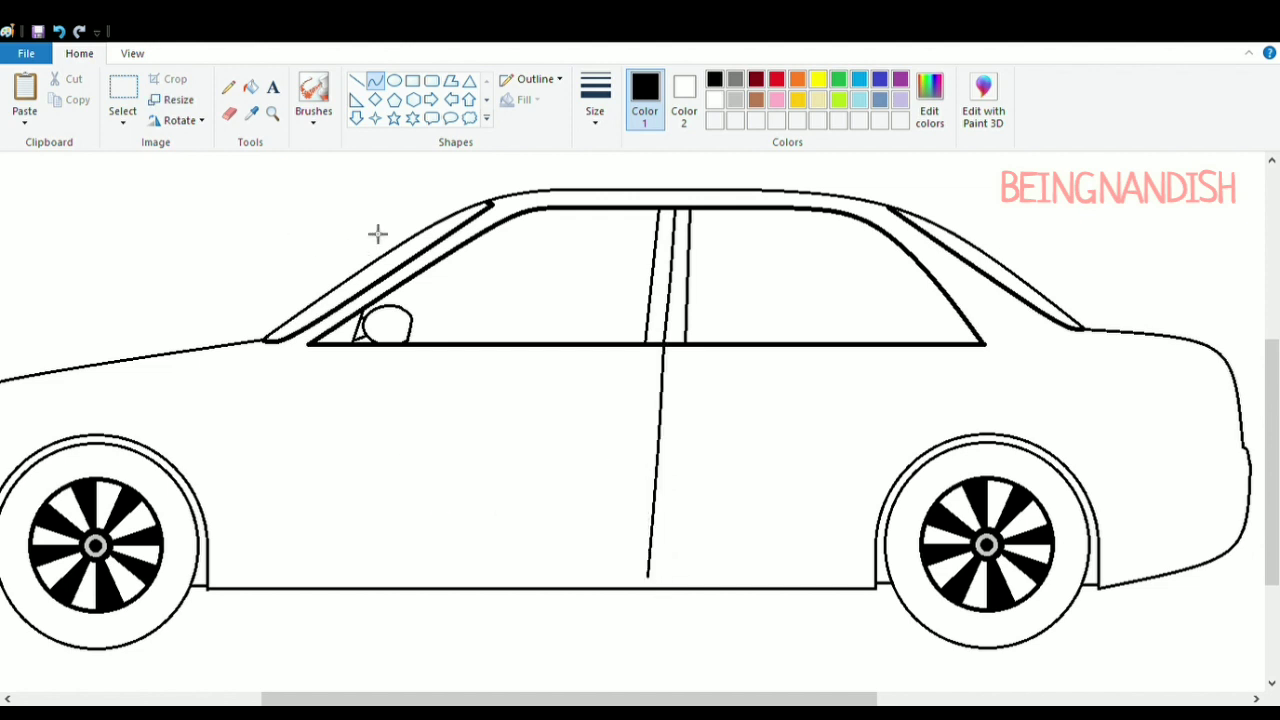
left_click(356, 80)
left_click_drag(870, 590, 276, 609)
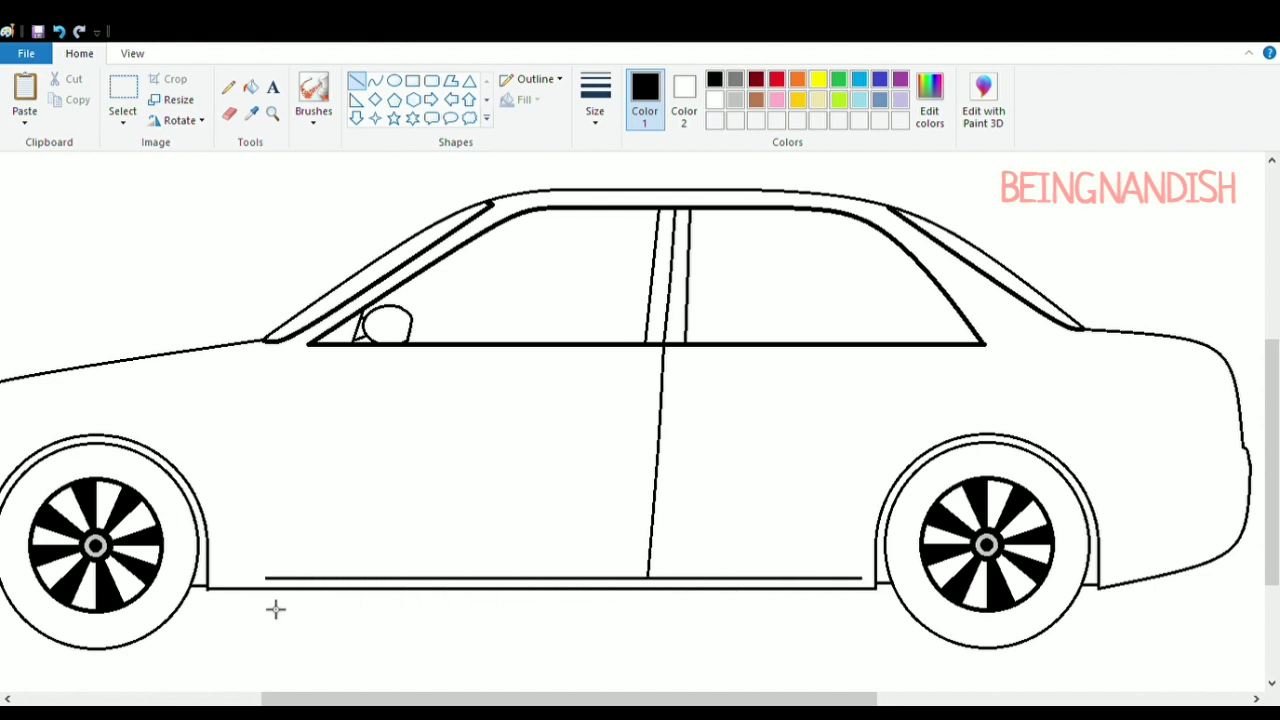
Draw the front door's leading edge as a forward-bowed curve from the side window's front corner to the door bottom line
left_click(375, 80)
mouse_move(315, 357)
left_mouse_down()
mouse_move(280, 463)
mouse_move(290, 590)
left_mouse_up()
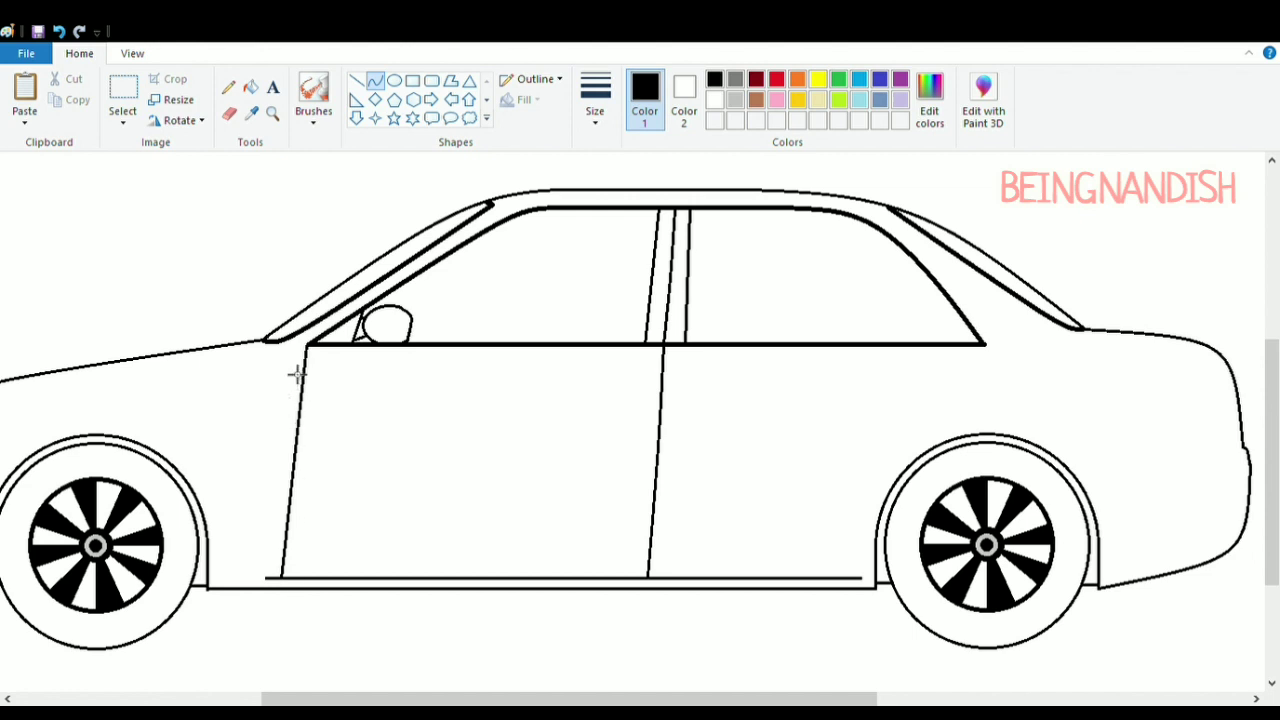
left_click_drag(297, 374, 279, 456)
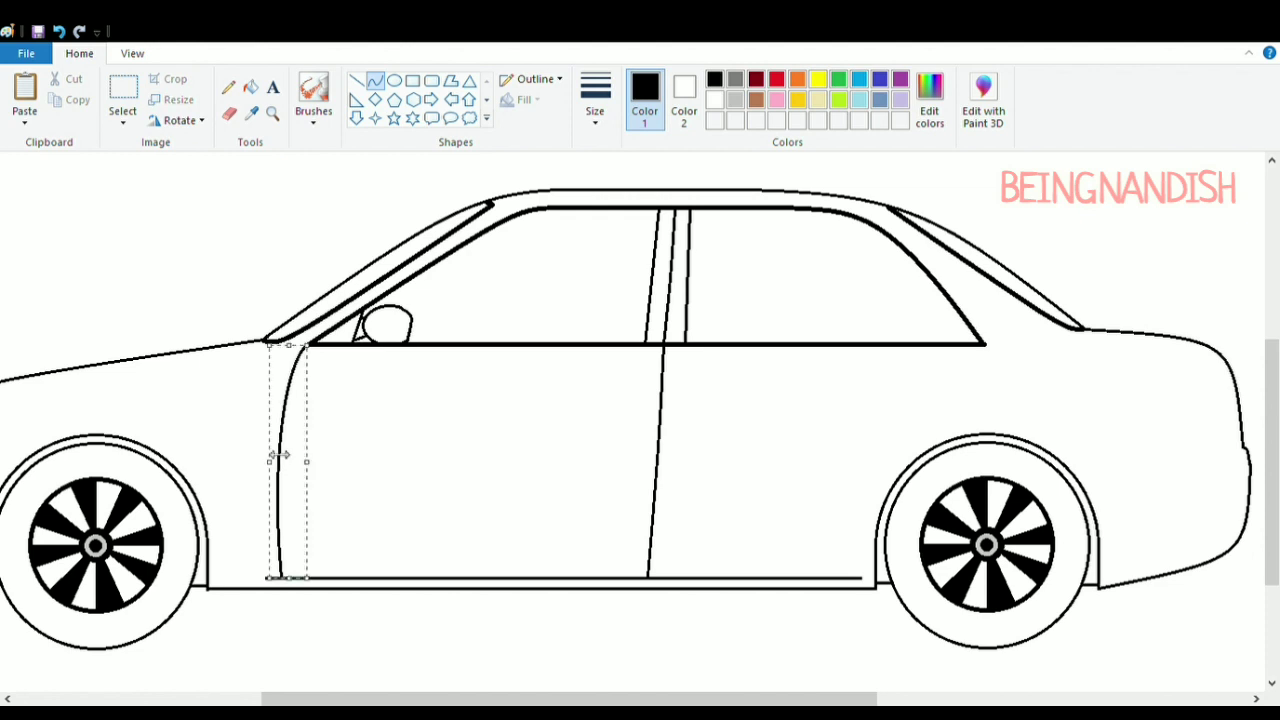
left_click(454, 409)
Draw the rear door's edge down from the side window's rear corner, curving forward to the rear wheel arch
left_click_drag(985, 347, 940, 437)
left_click_drag(993, 360, 1000, 392)
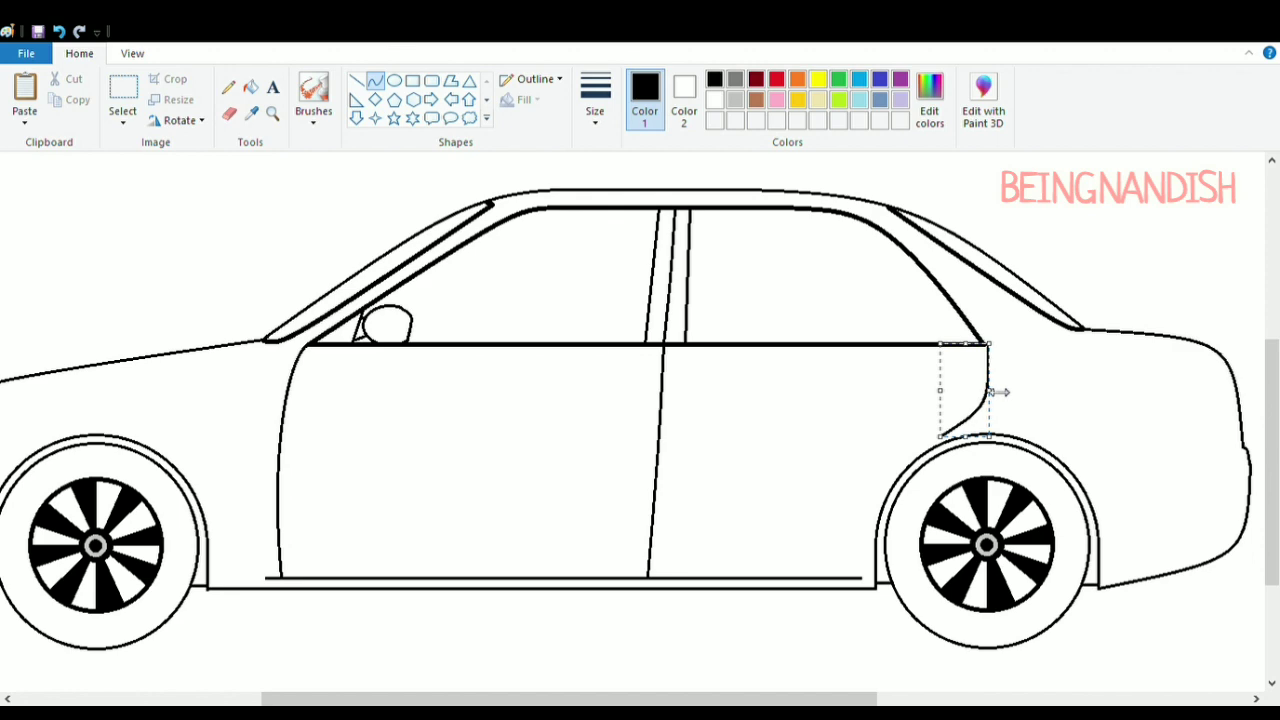
left_click(1060, 372)
Try to continue the rear door's edge with a curve following the front of the rear wheel arch
left_click(132, 53)
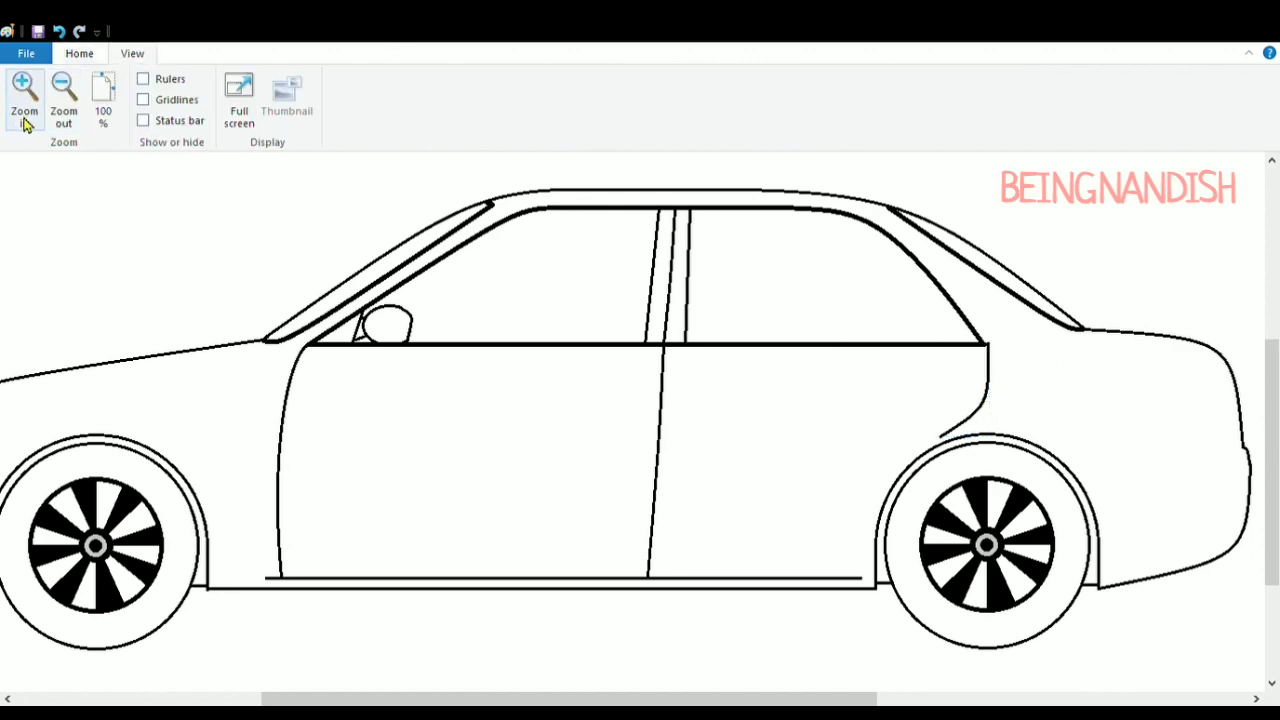
left_click(24, 90)
left_click_drag(520, 698, 806, 698)
scroll(815, 582, "down", 2)
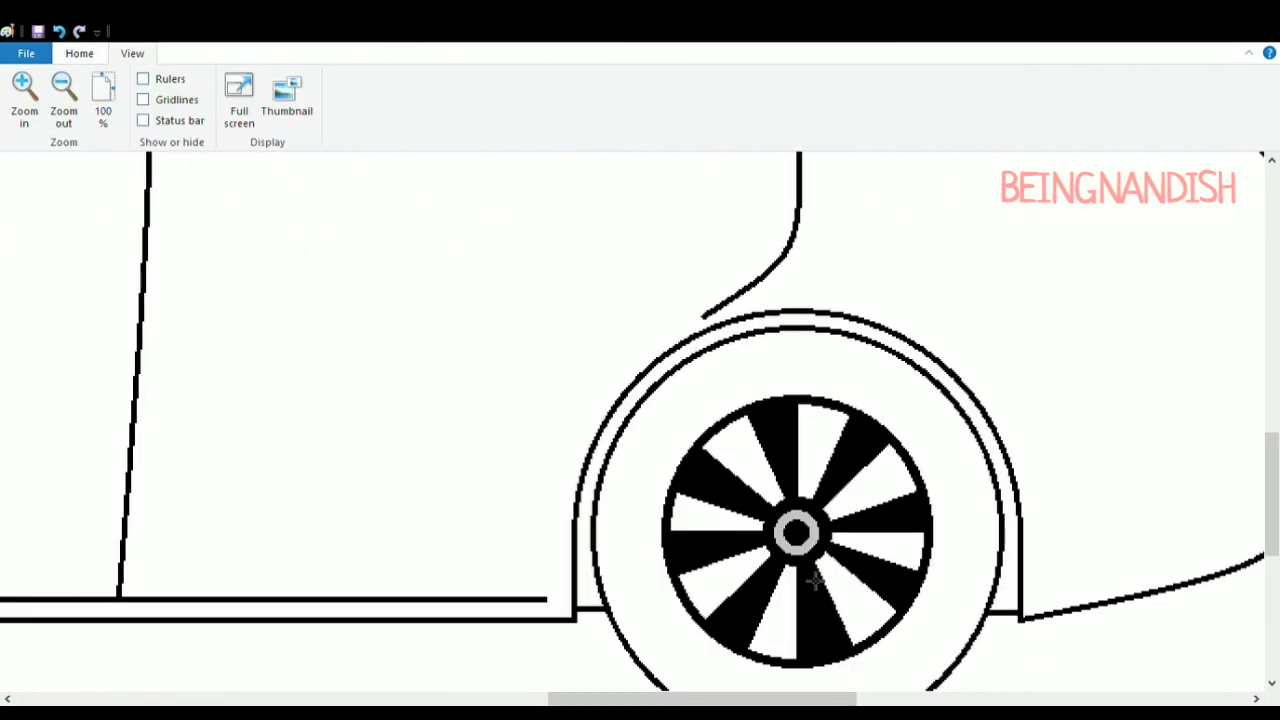
left_click_drag(708, 320, 582, 437)
left_click_drag(643, 377, 645, 362)
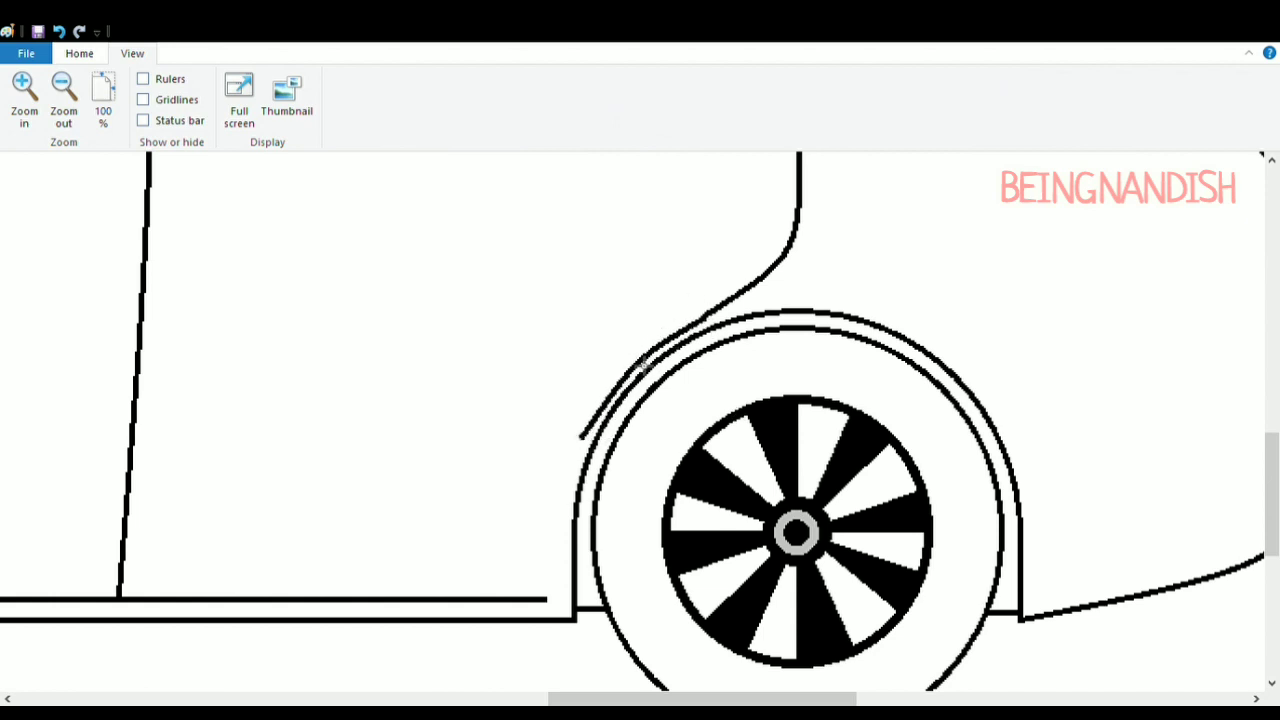
left_click(59, 31)
Try to outline the door cut-out around the rear wheel arch with a large ellipse
left_click(79, 53)
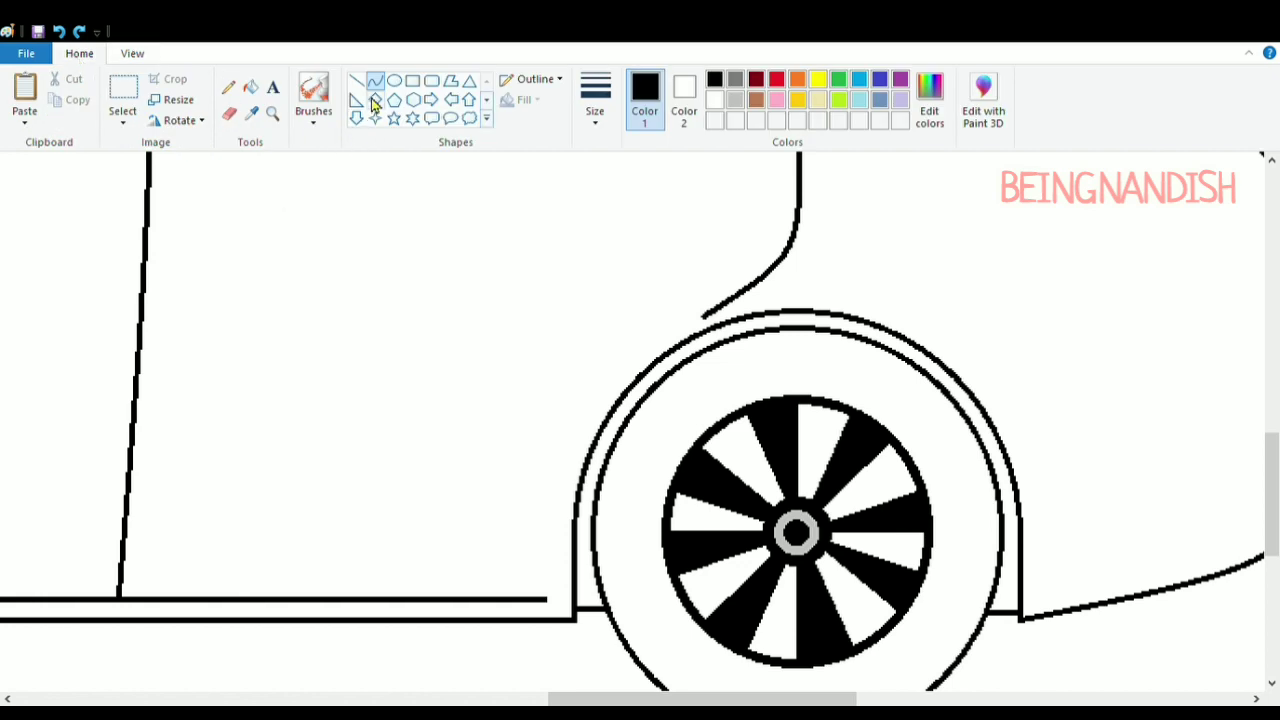
left_click_drag(808, 700, 843, 700)
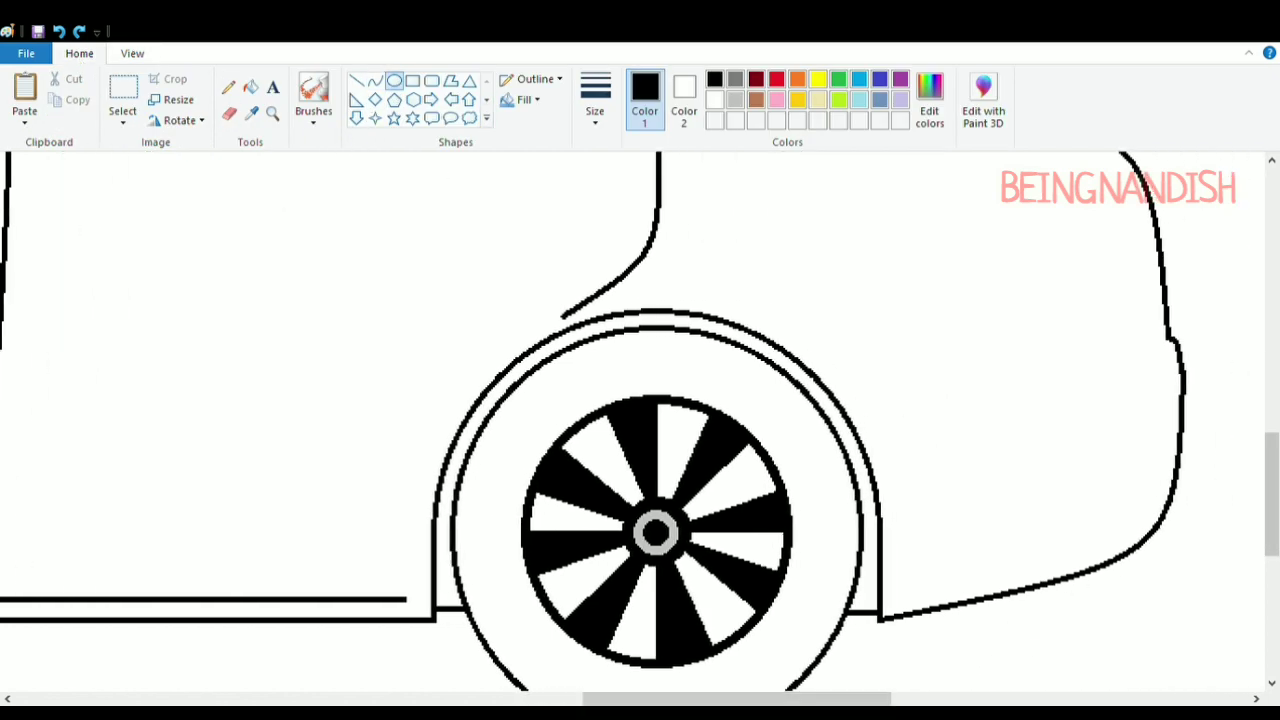
left_click_drag(1272, 496, 1272, 509)
left_click_drag(401, 256, 840, 690)
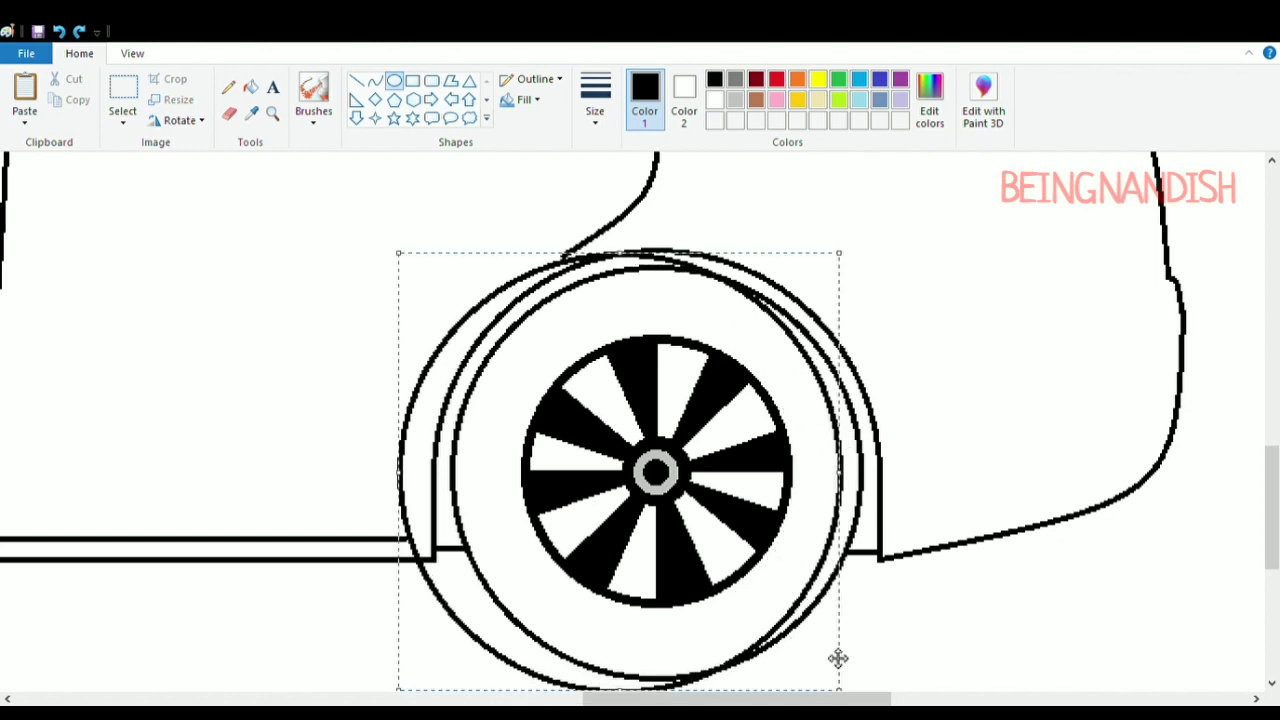
left_click_drag(619, 252, 620, 227)
left_click_drag(629, 277, 643, 295)
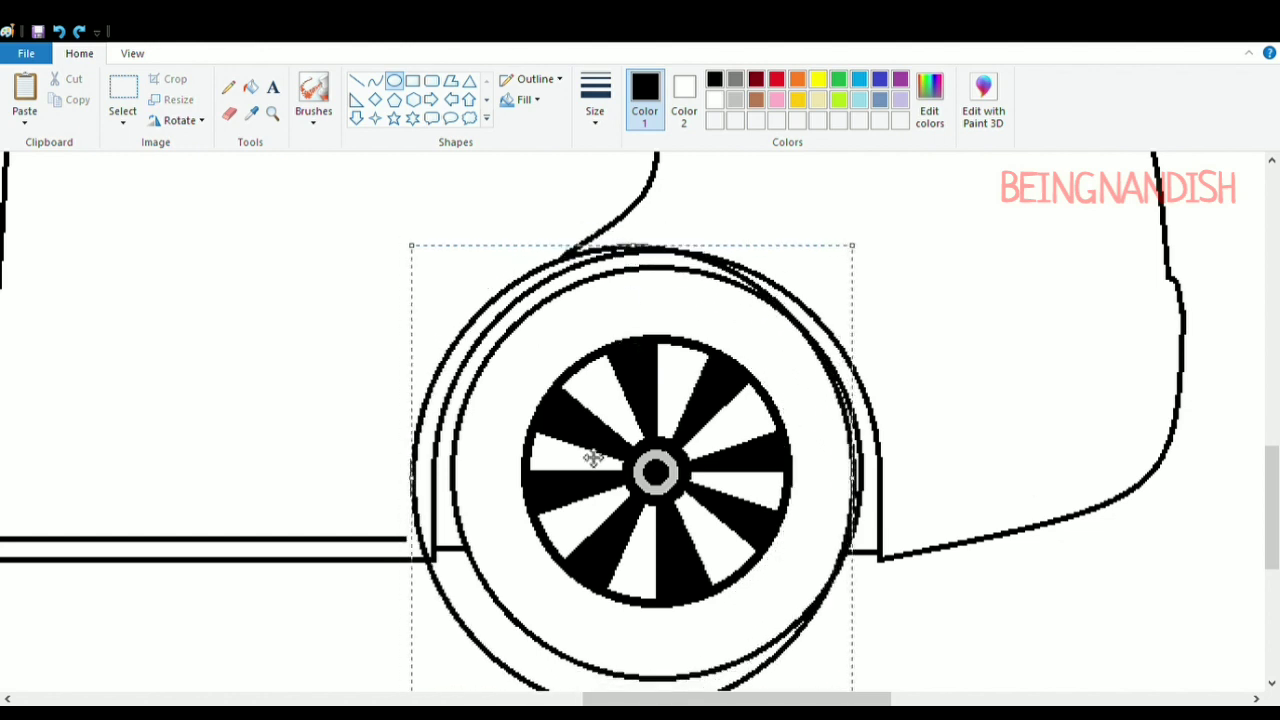
scroll(700, 450, "down", 3)
scroll(1114, 457, "up", 2)
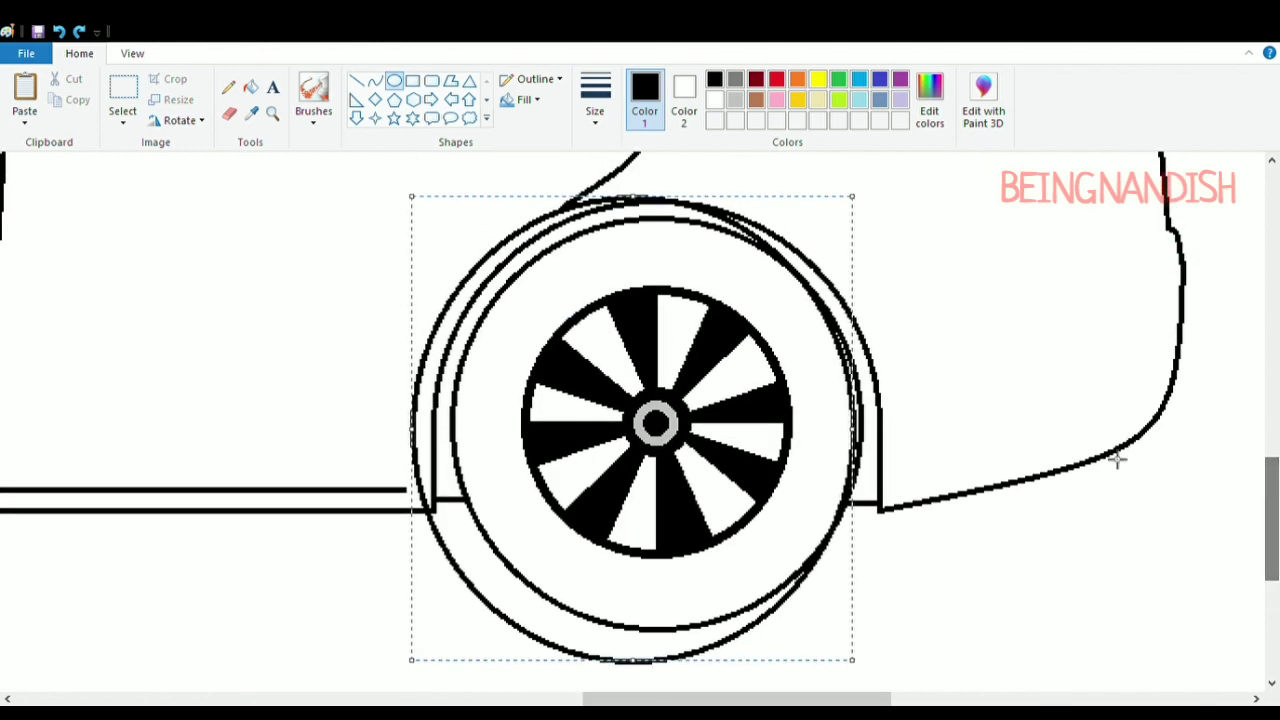
left_click(885, 470)
left_click(59, 33)
Draw a large ellipse around the rear wheel arch, meeting the rear door's curved edge and the door bottom line
left_click(132, 54)
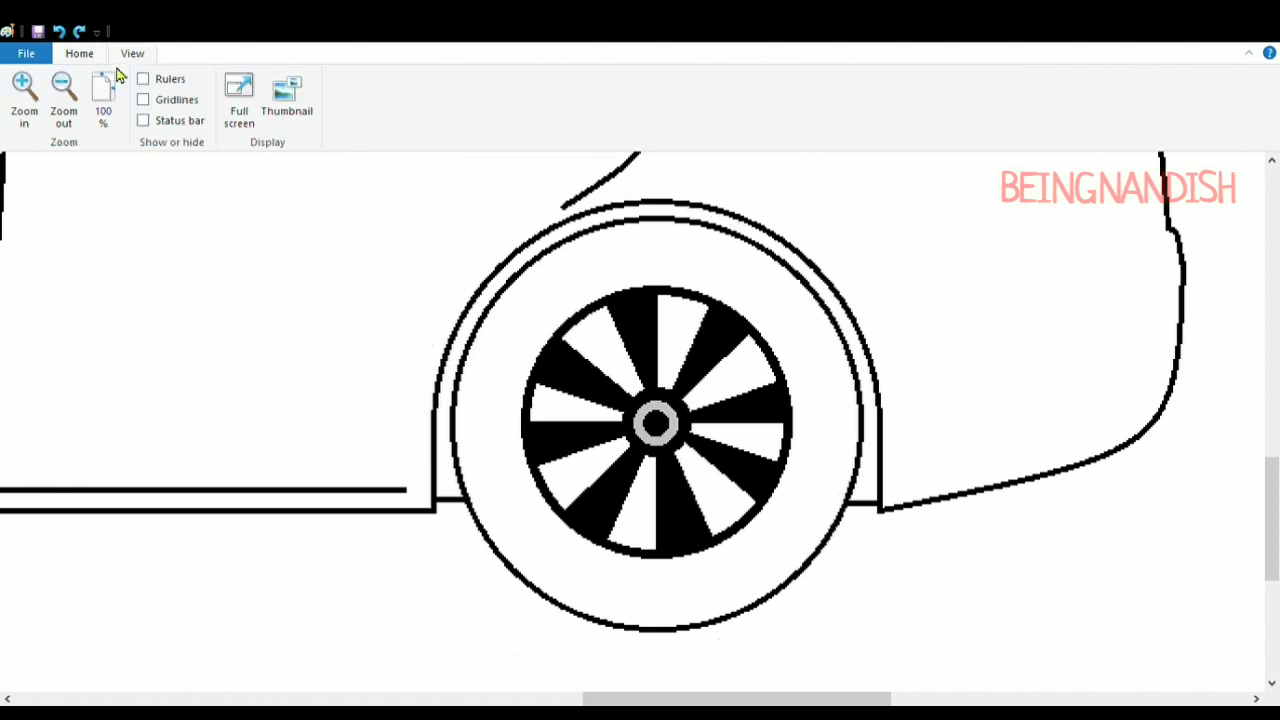
left_click(64, 98)
scroll(500, 392, "up", 3)
scroll(608, 673, "left", 5)
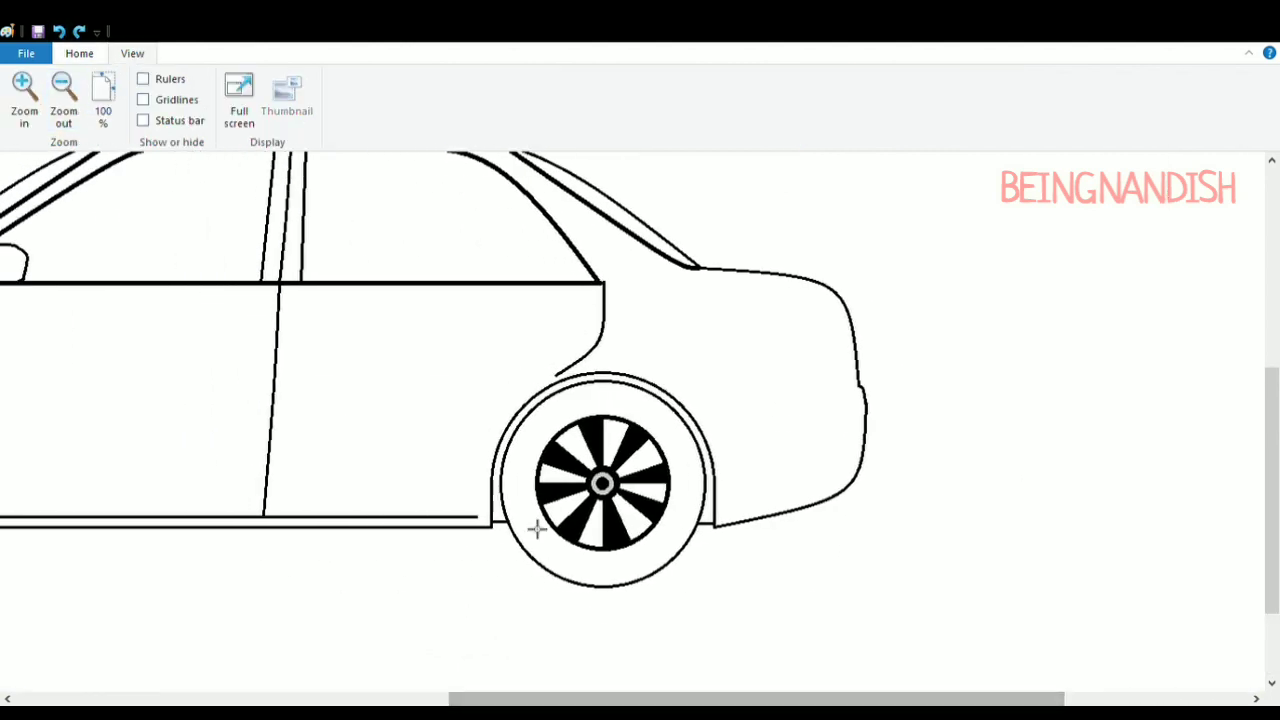
left_click_drag(474, 366, 734, 644)
left_click_drag(472, 504, 477, 505)
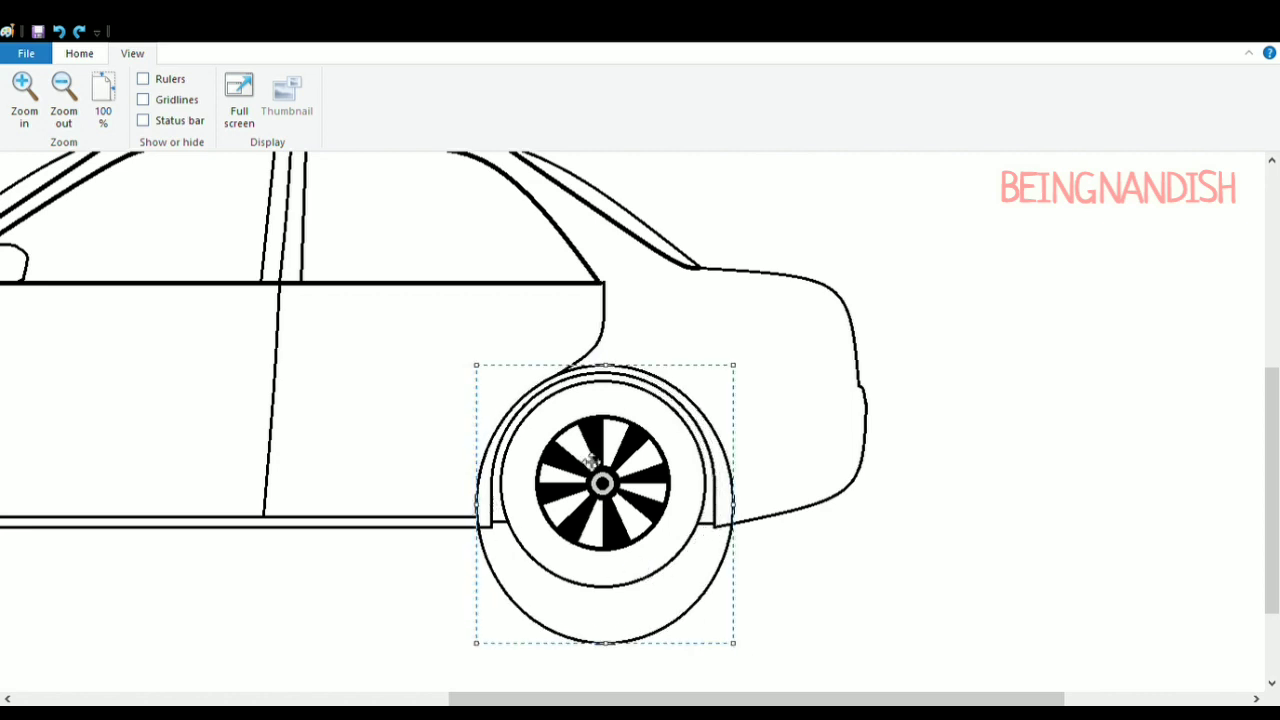
Make the ellipse slightly taller and narrower and reposition it to surround the rear wheel arch evenly
left_click_drag(605, 365, 606, 360)
left_click_drag(595, 428, 596, 449)
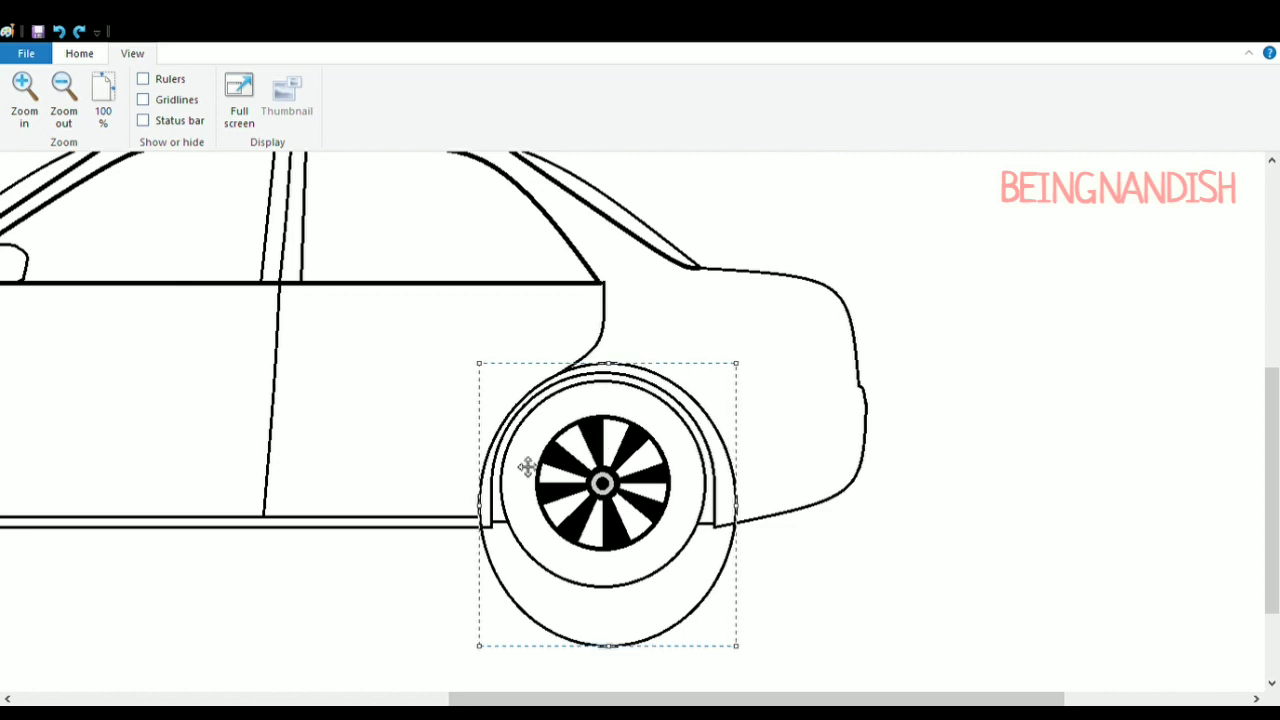
left_click_drag(480, 505, 484, 506)
left_click_drag(611, 364, 611, 357)
left_click_drag(599, 434, 594, 442)
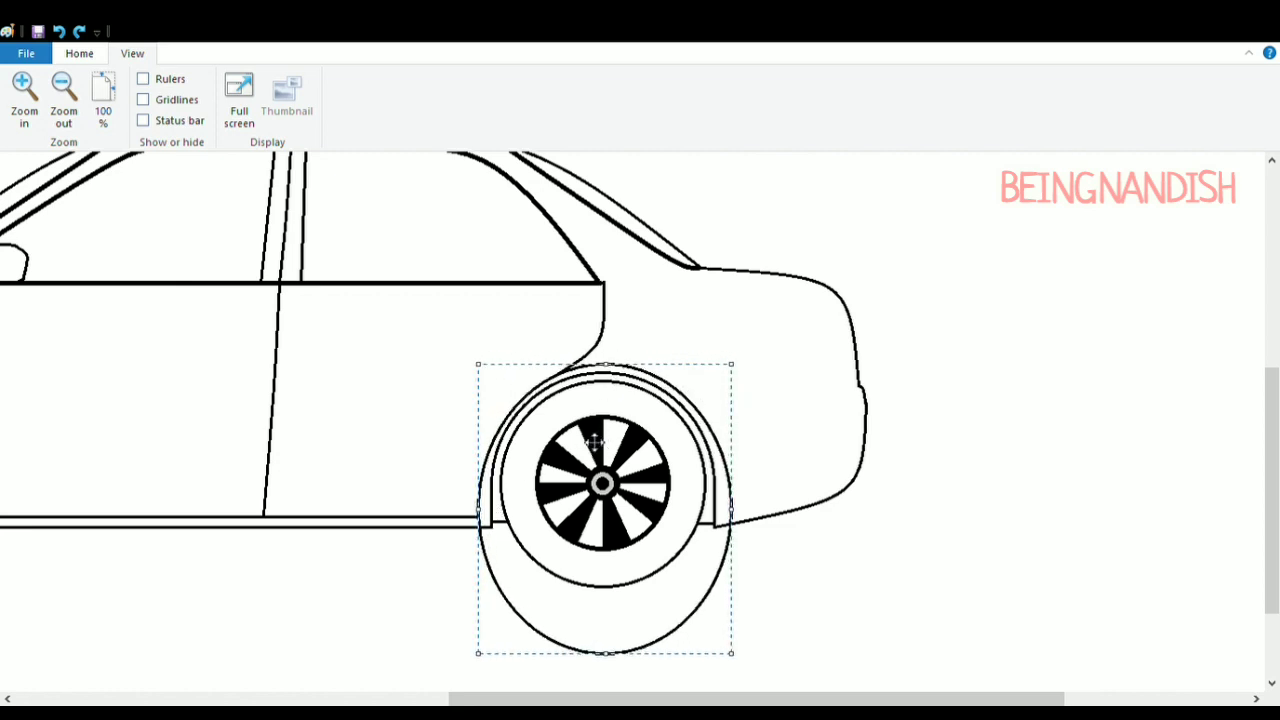
left_click_drag(486, 506, 486, 506)
left_click(776, 355)
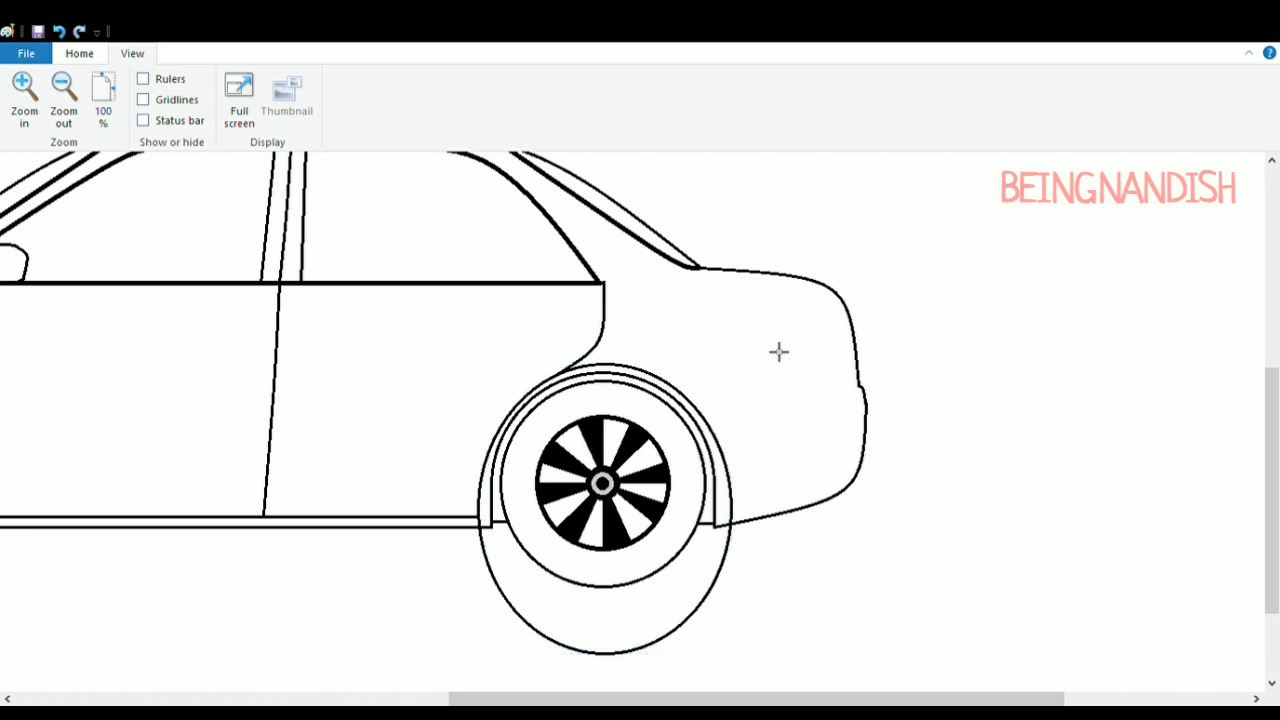
Break the ellipse around the rear wheel arch near the door edge and sill, and remove its lower half by filling it with white
left_click(85, 58)
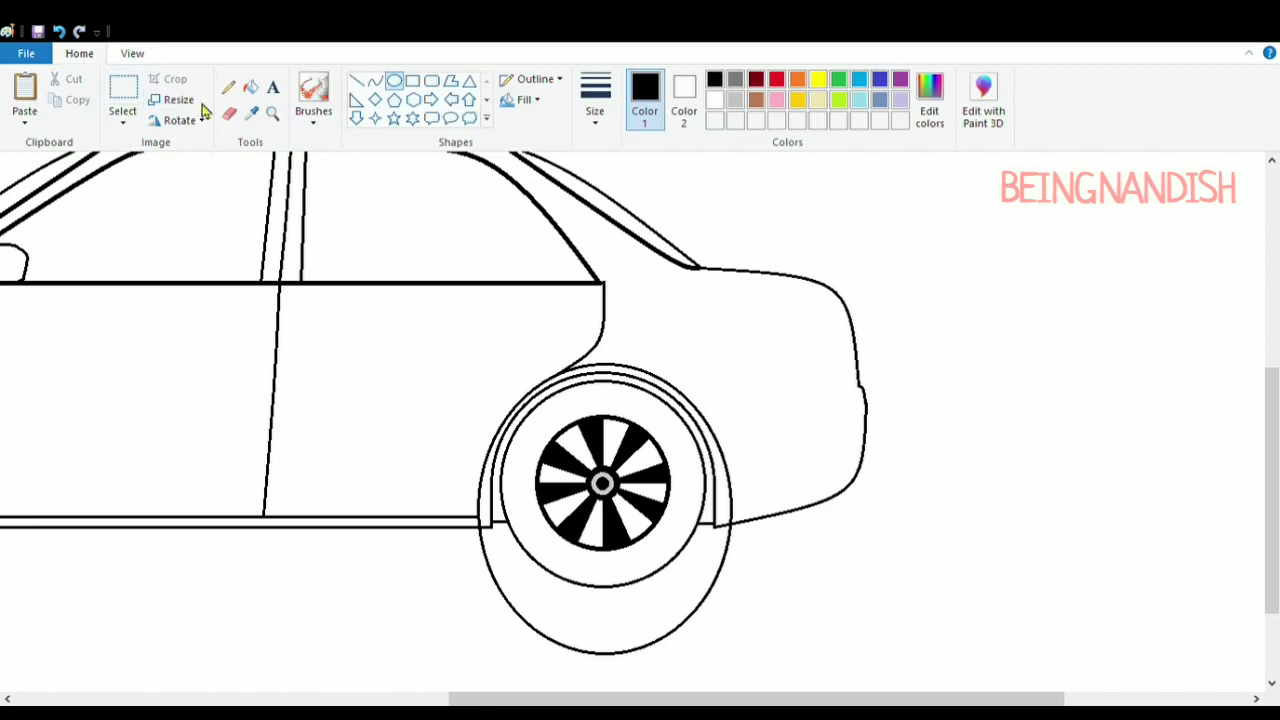
left_click(229, 113)
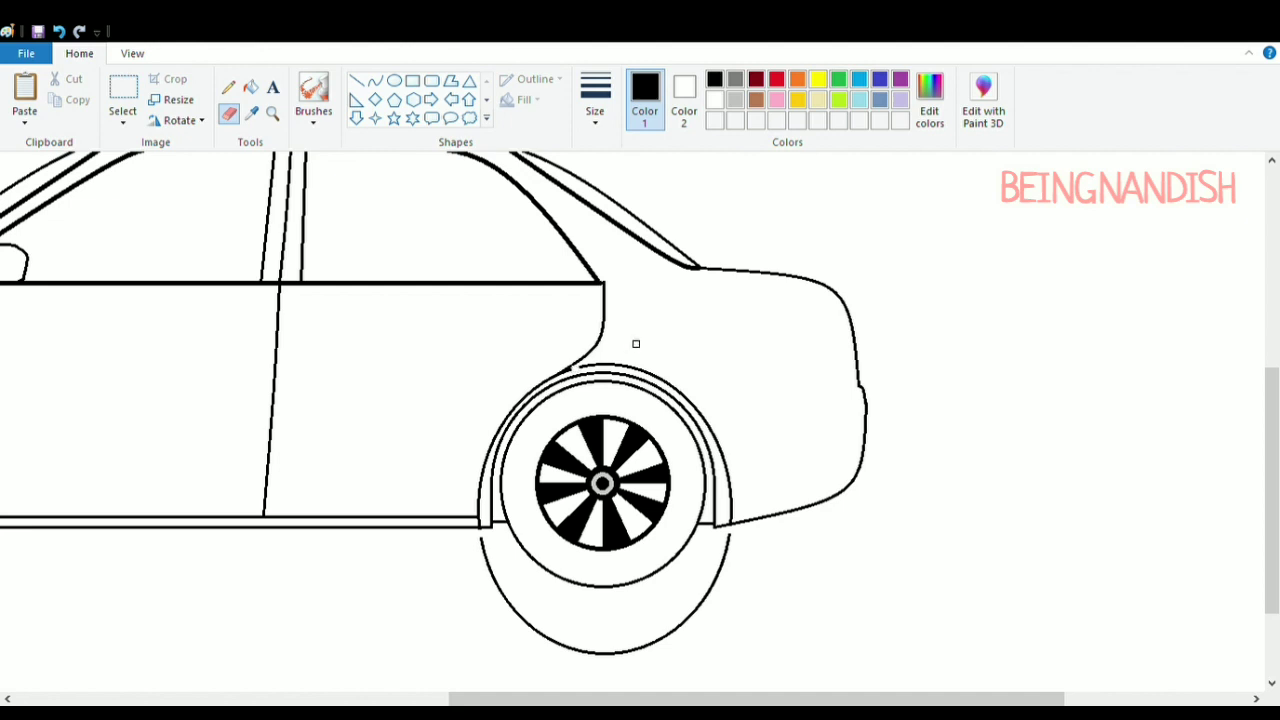
left_click(714, 100)
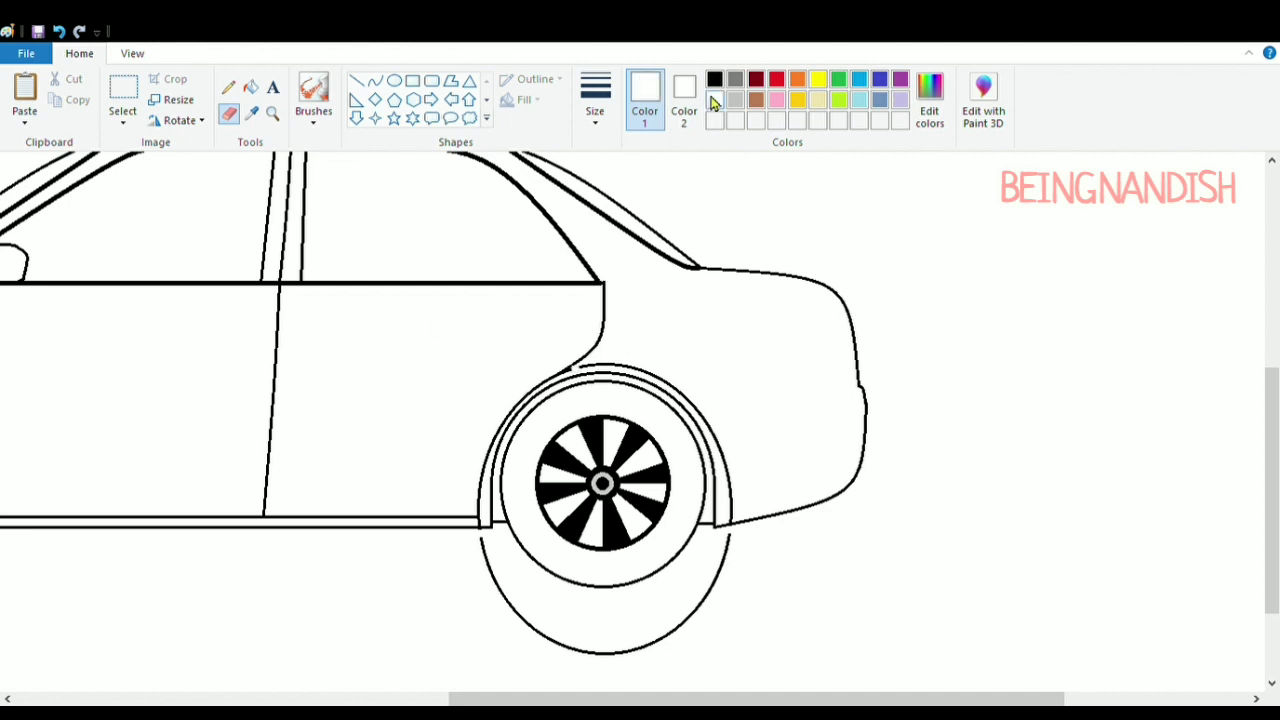
left_click(250, 87)
left_click(661, 381)
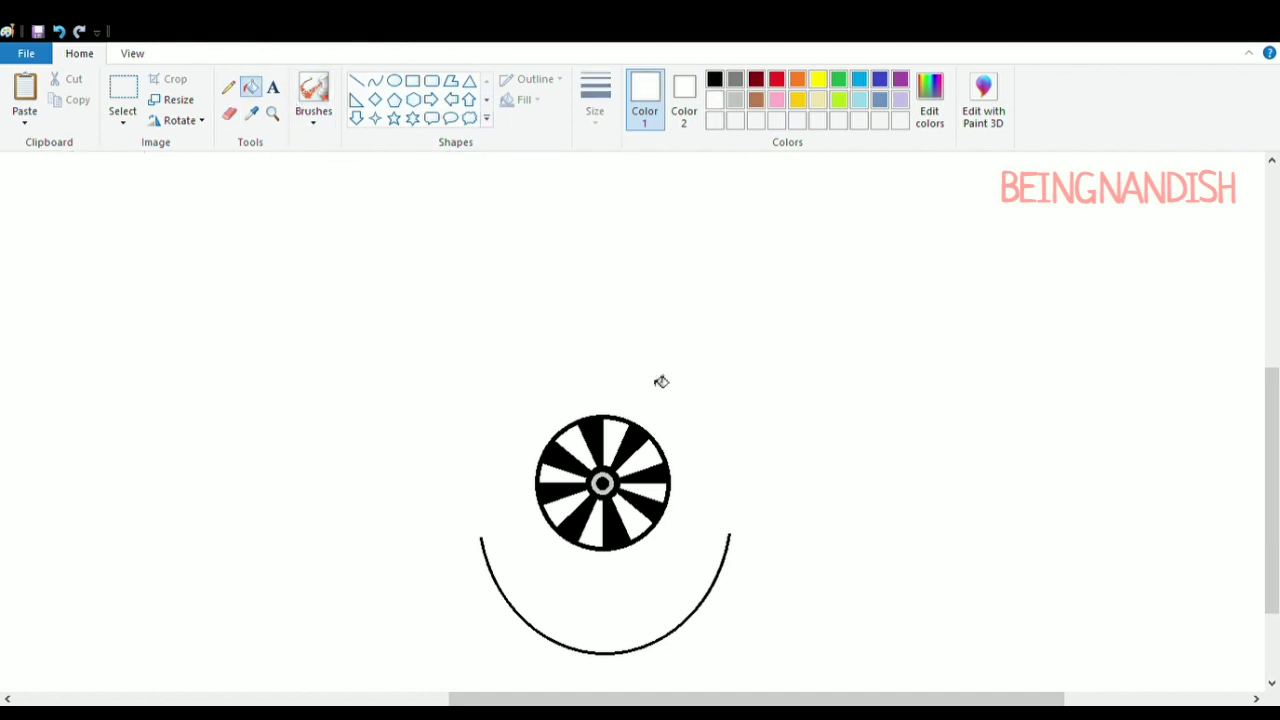
left_click(59, 31)
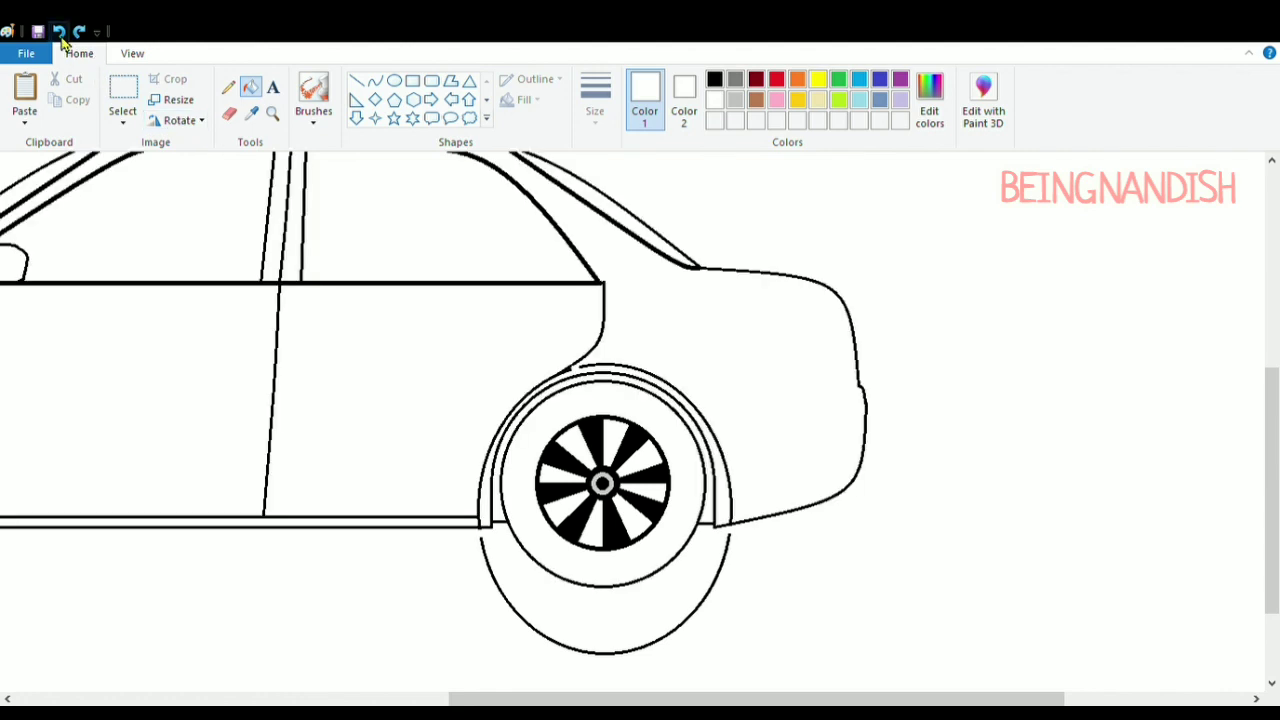
left_click(536, 630)
Separate the ellipse's rear arc from the body outline and remove it with a white fill, keeping the front arc beside the door
left_click(229, 114)
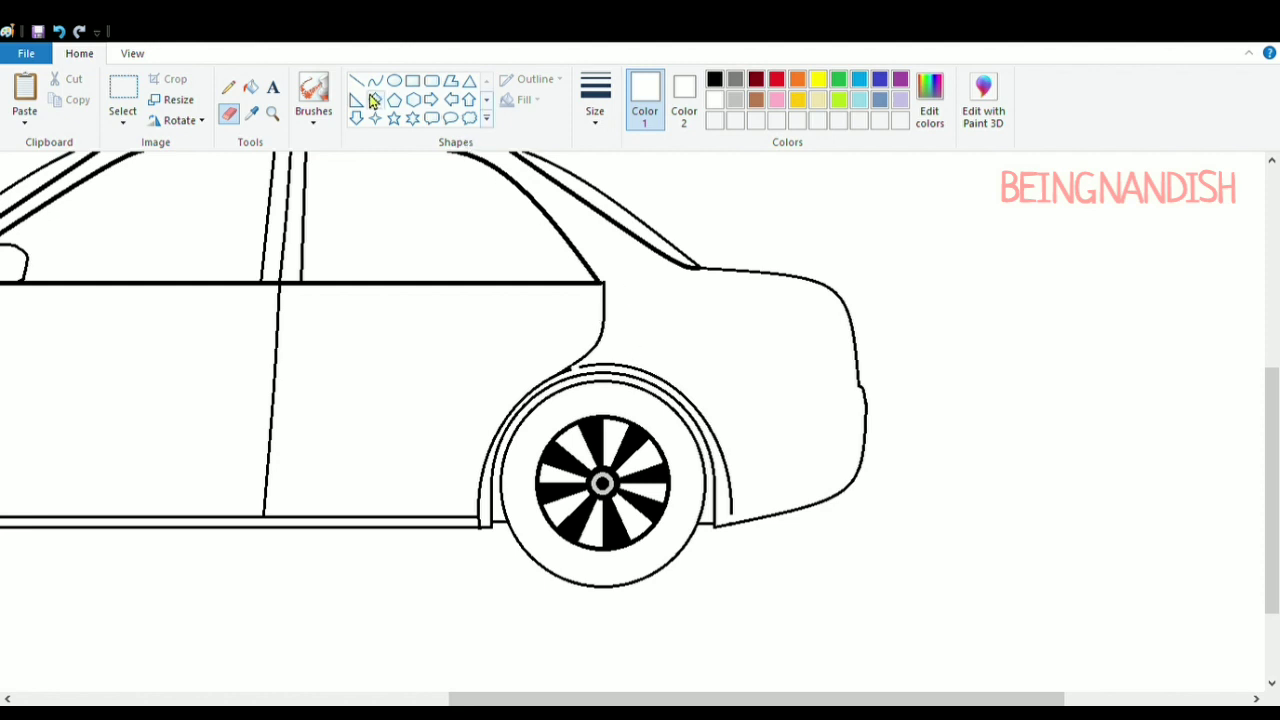
left_click(250, 87)
left_click(701, 414)
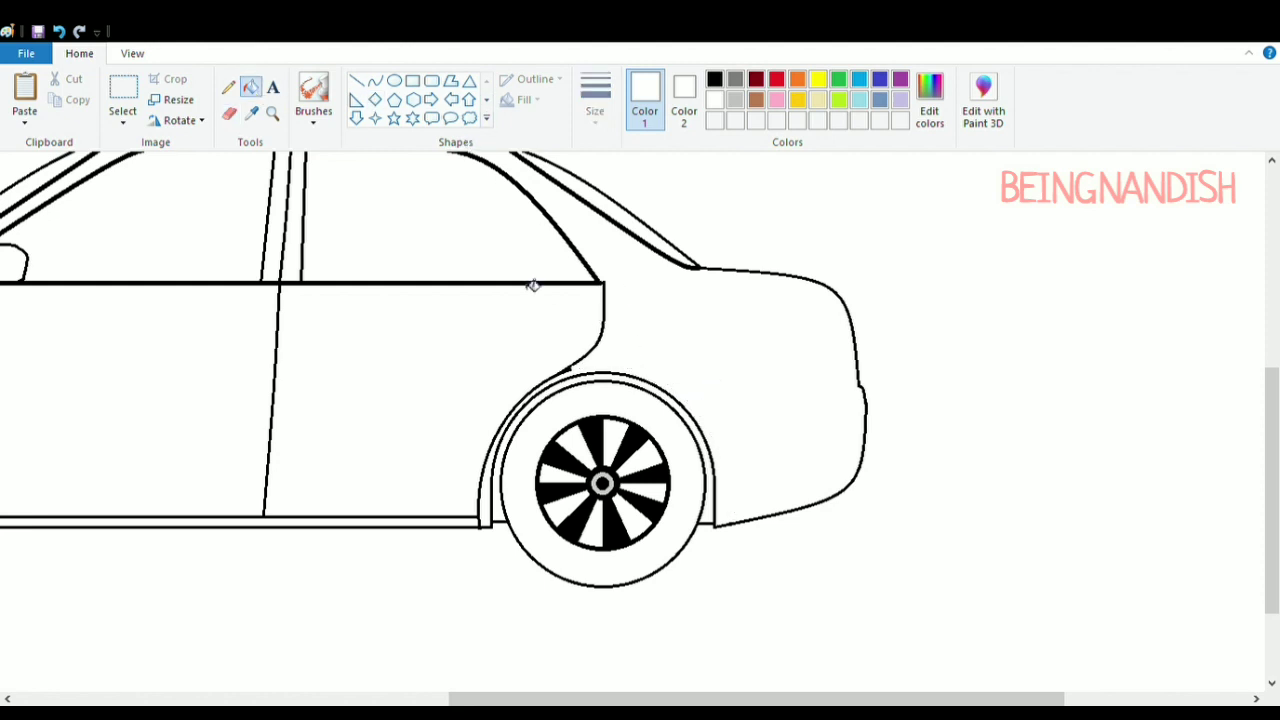
Erase the stray stubs on the rear door's arc and the sharp corner where it meets the door bottom line
left_click(132, 53)
left_click(24, 88)
scroll(611, 469, "down", 3)
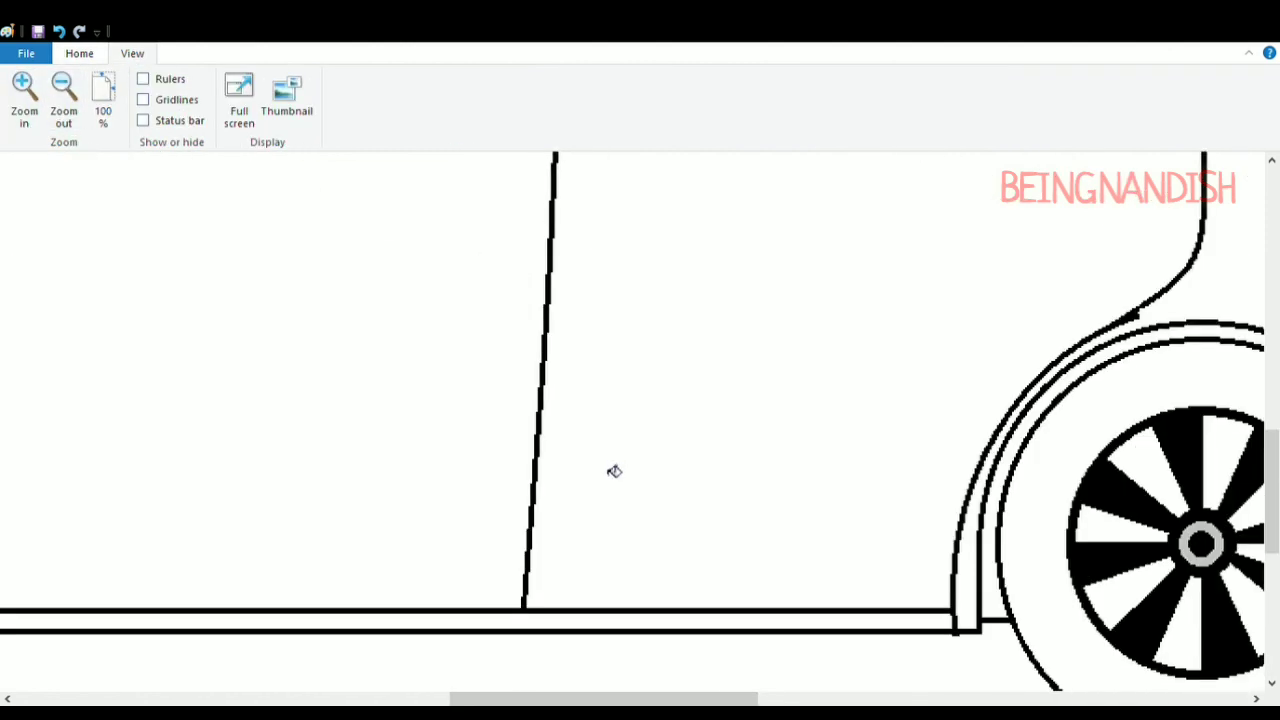
left_click_drag(602, 700, 707, 700)
left_click(95, 60)
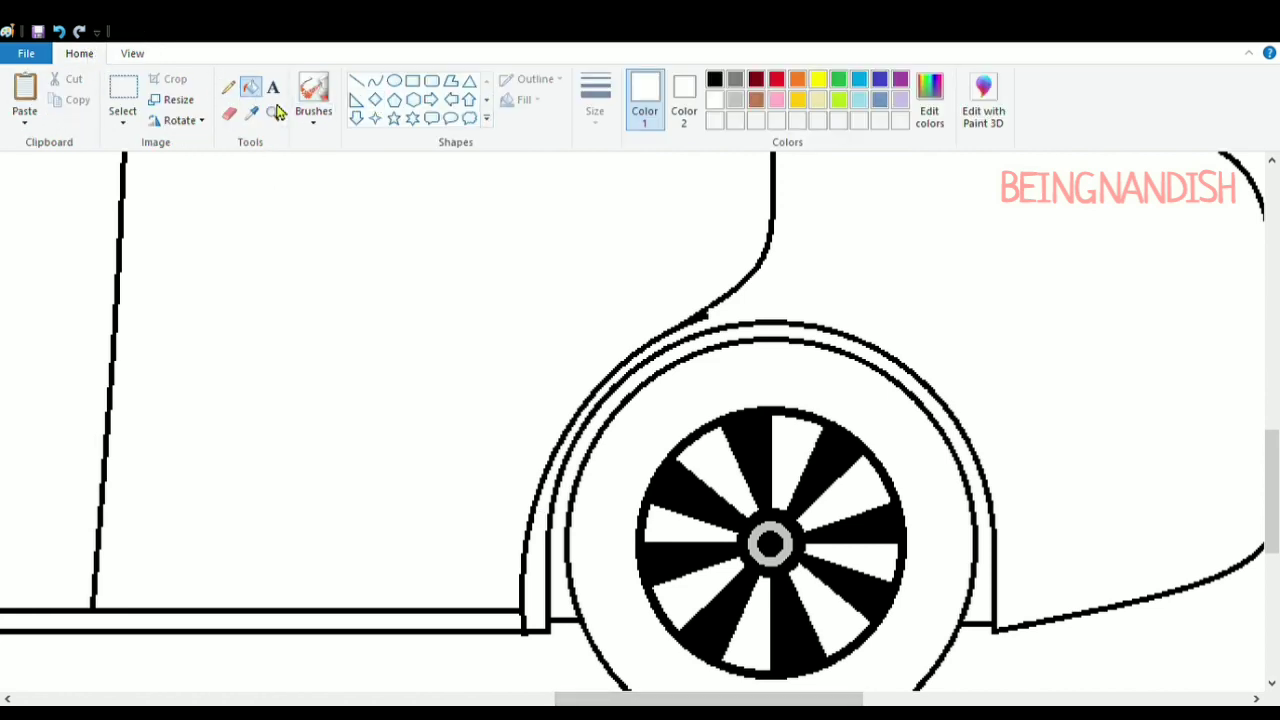
left_click(229, 113)
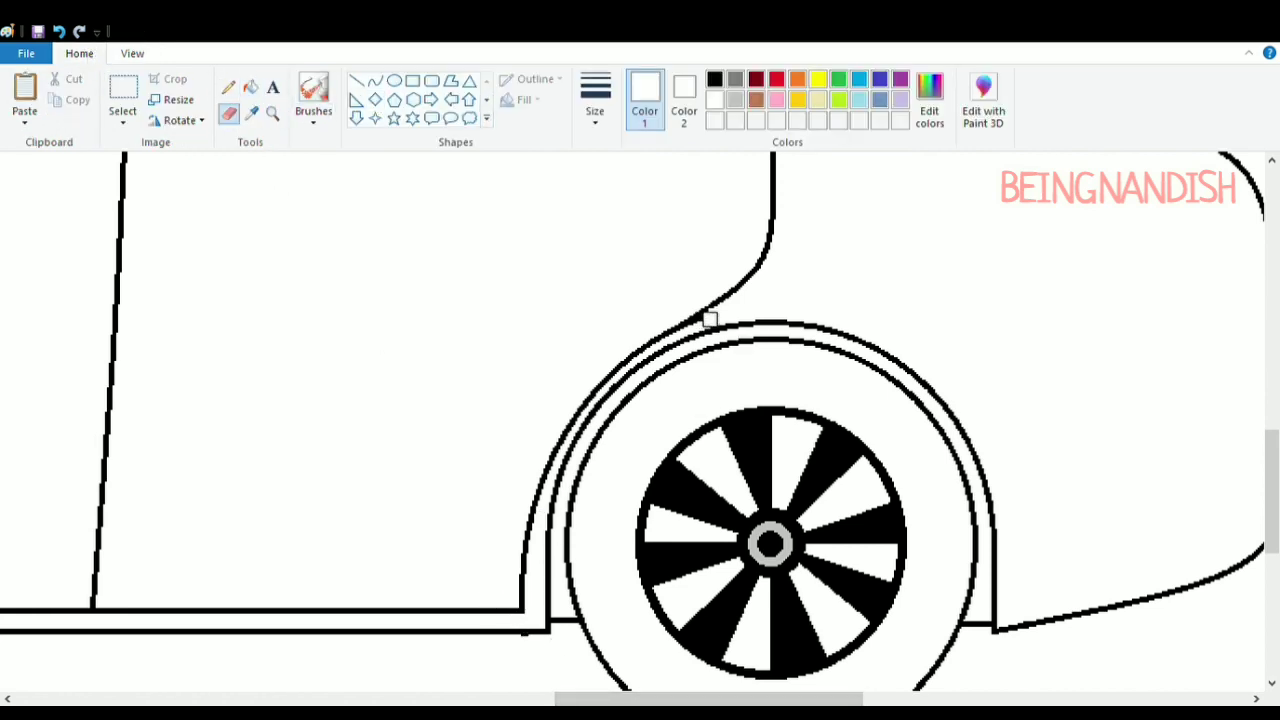
Draw a black curve rounding the rear door's lower corner between the wheel-arch arc and the door bottom line
left_click(714, 80)
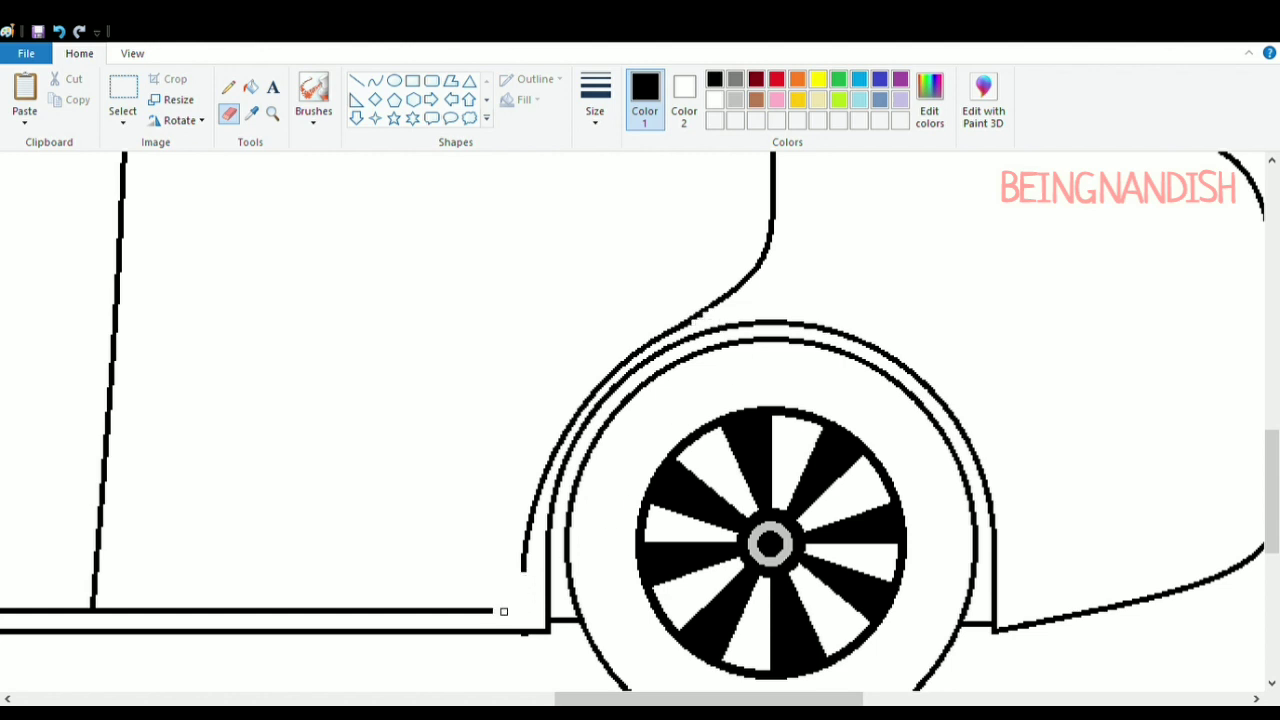
left_click(375, 80)
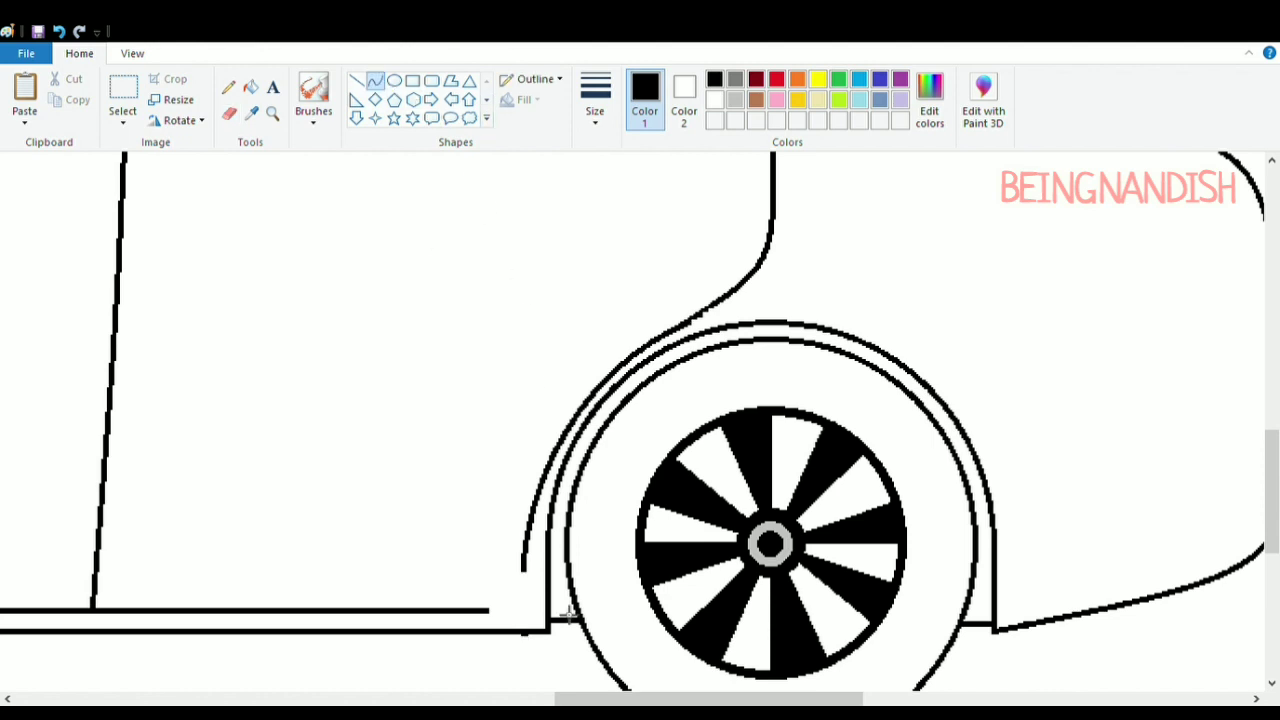
mouse_move(524, 571)
left_mouse_down()
mouse_move(491, 611)
mouse_move(524, 617)
mouse_move(526, 606)
mouse_move(518, 613)
left_mouse_up()
Erase the upper vertical part of the rear door's edge and redraw it as a slight curve up to the window line
scroll(471, 476, "up", 3)
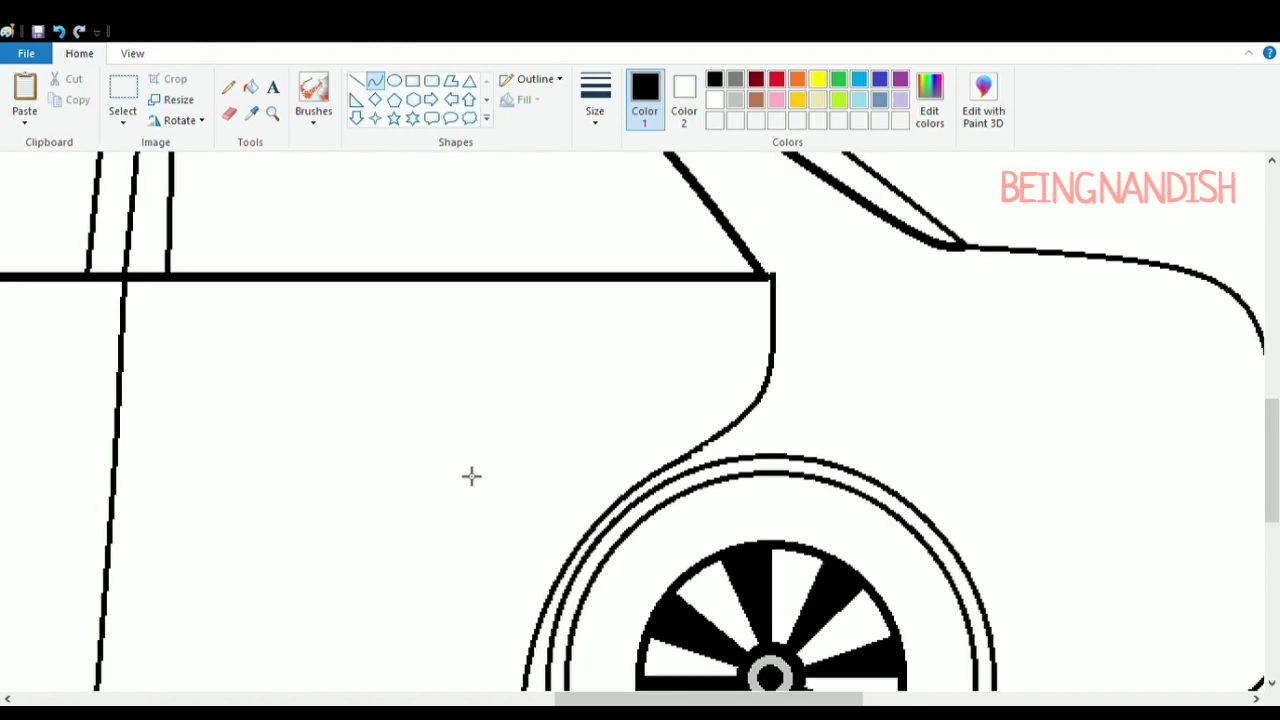
left_click(236, 117)
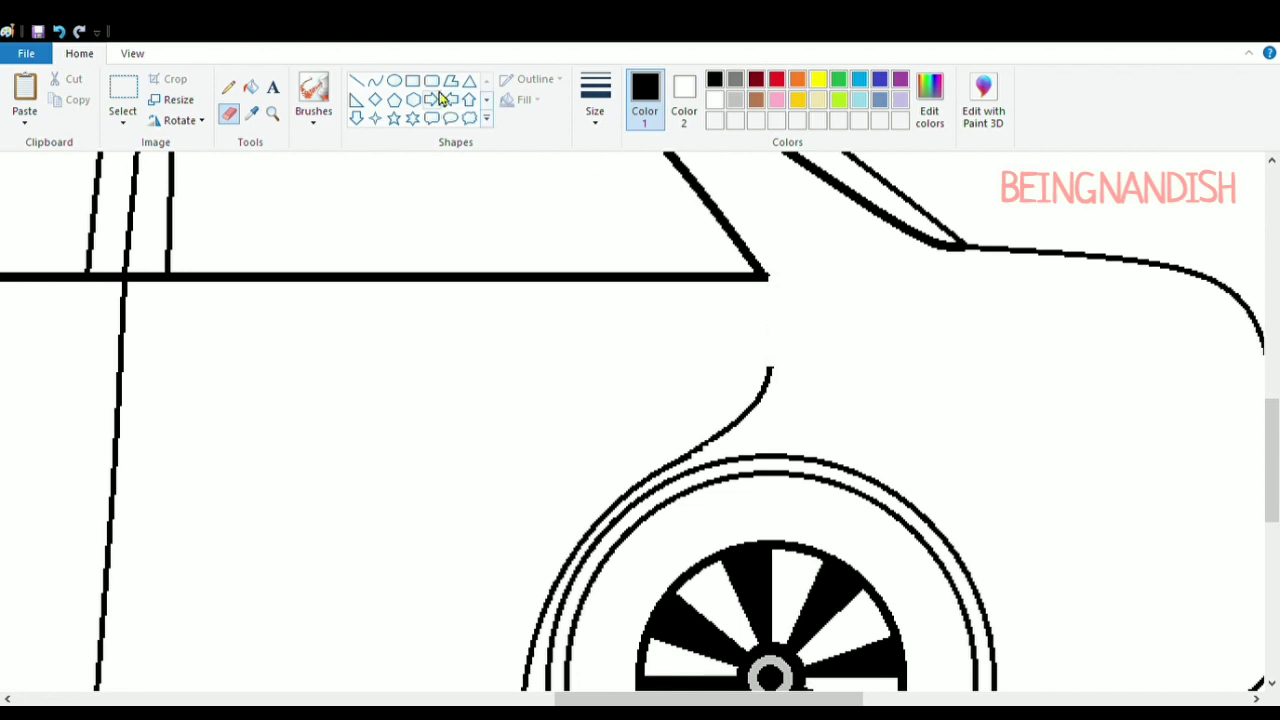
left_click(375, 80)
left_click_drag(776, 377, 774, 289)
left_click_drag(794, 343, 789, 286)
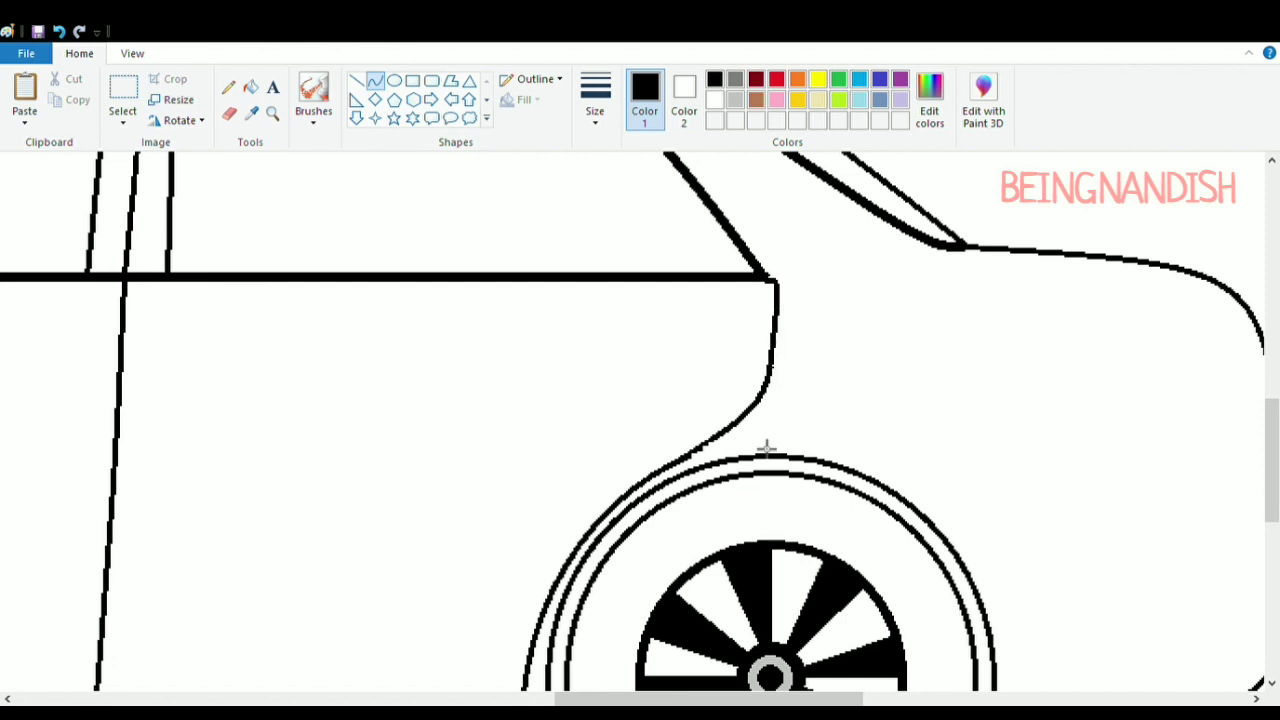
Erase the end of the door bottom line that extends forward past the front door's edge
left_click(135, 54)
left_click(66, 112)
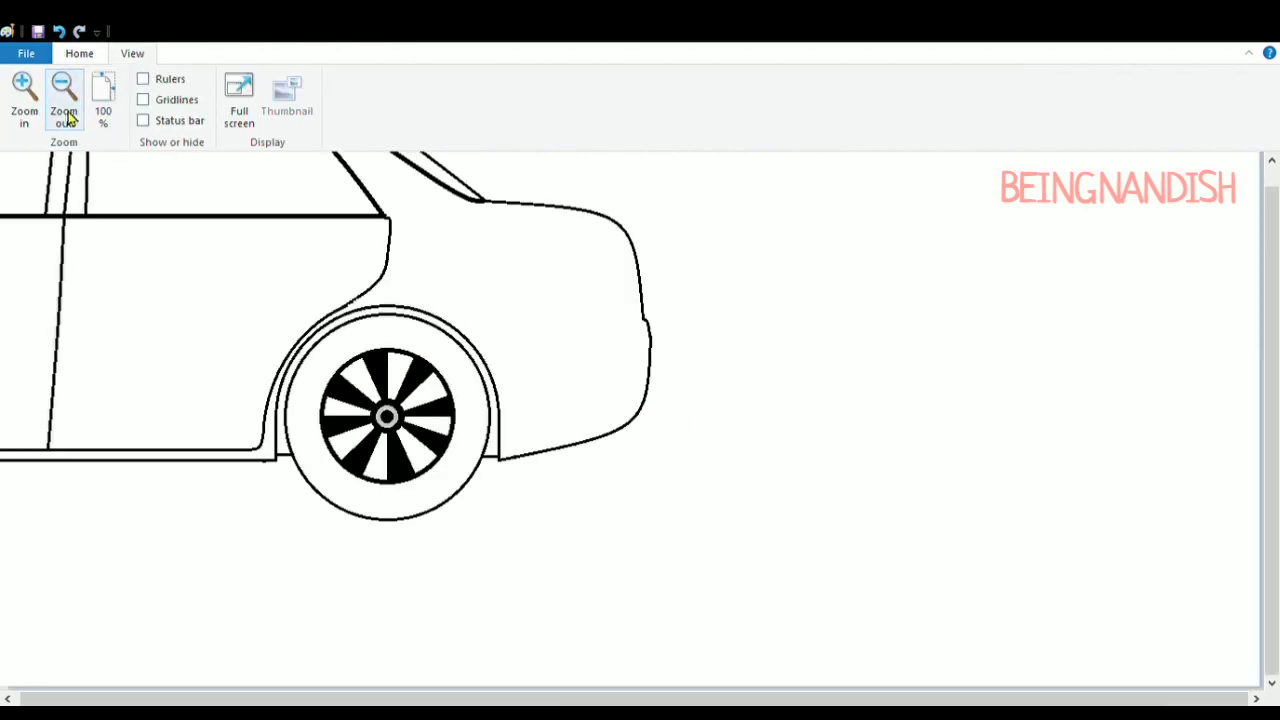
left_click(66, 115)
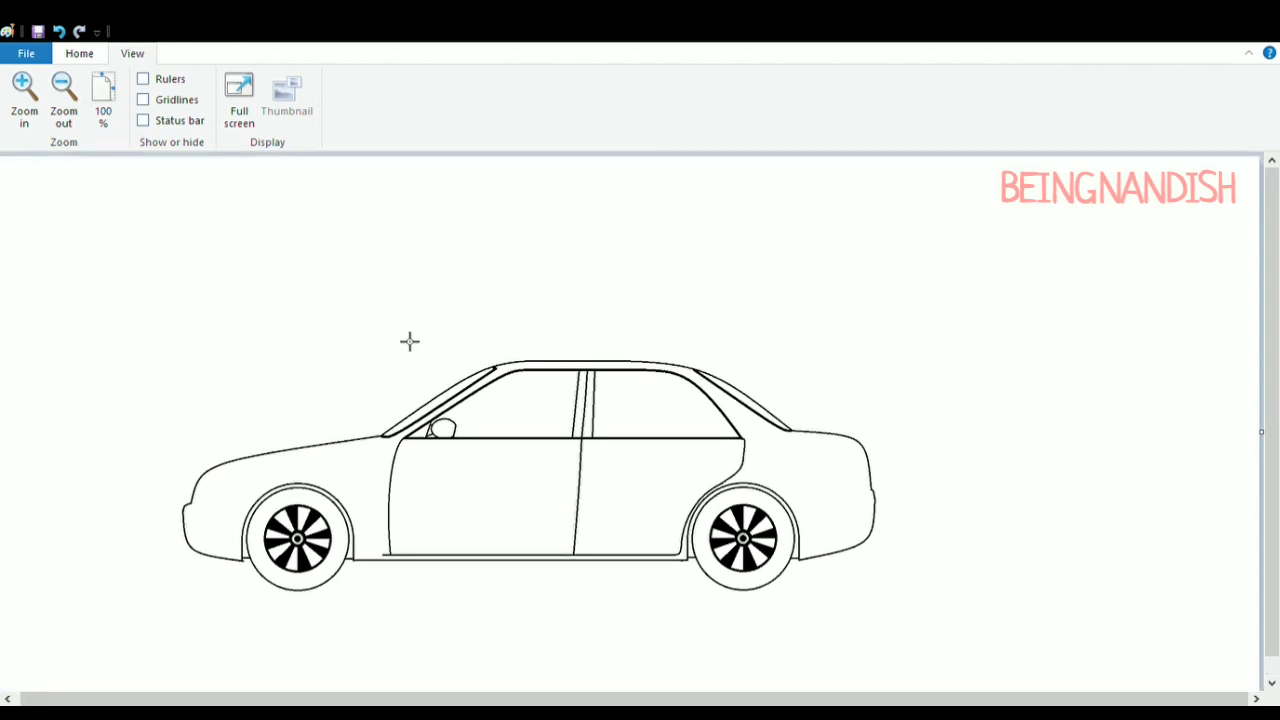
left_click(26, 118)
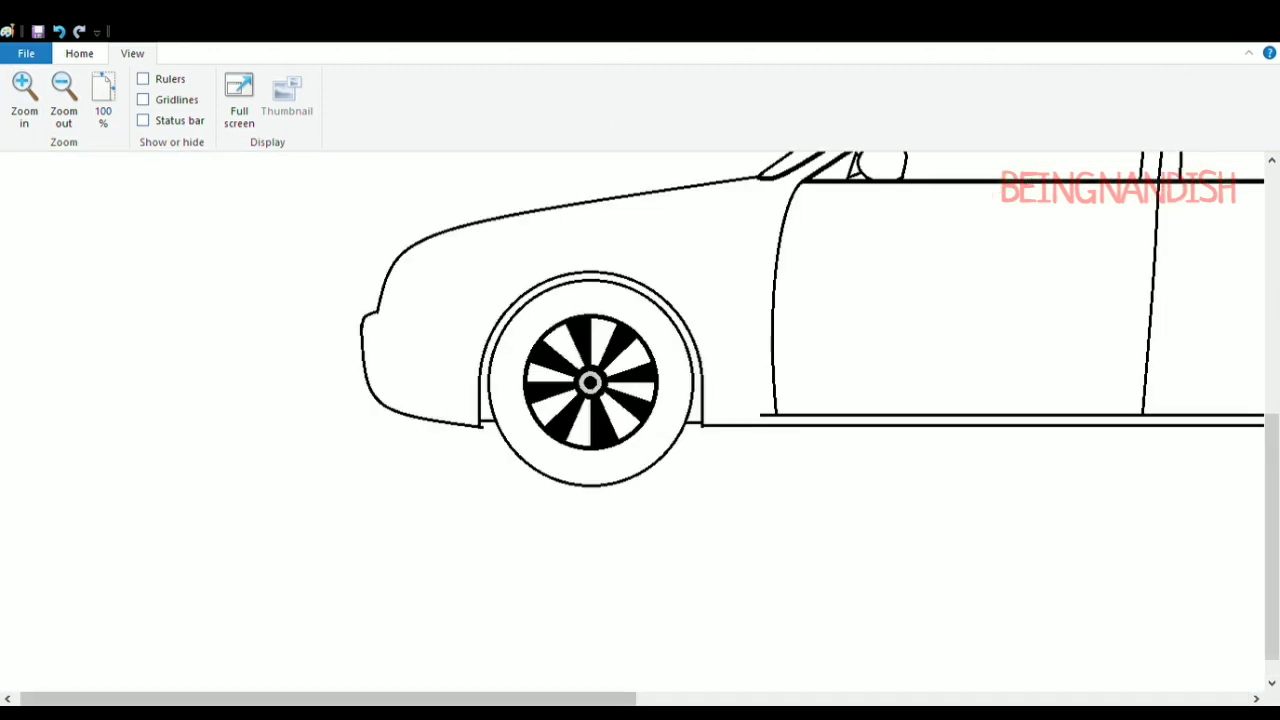
left_click_drag(491, 698, 614, 698)
left_click(79, 53)
left_click(229, 113)
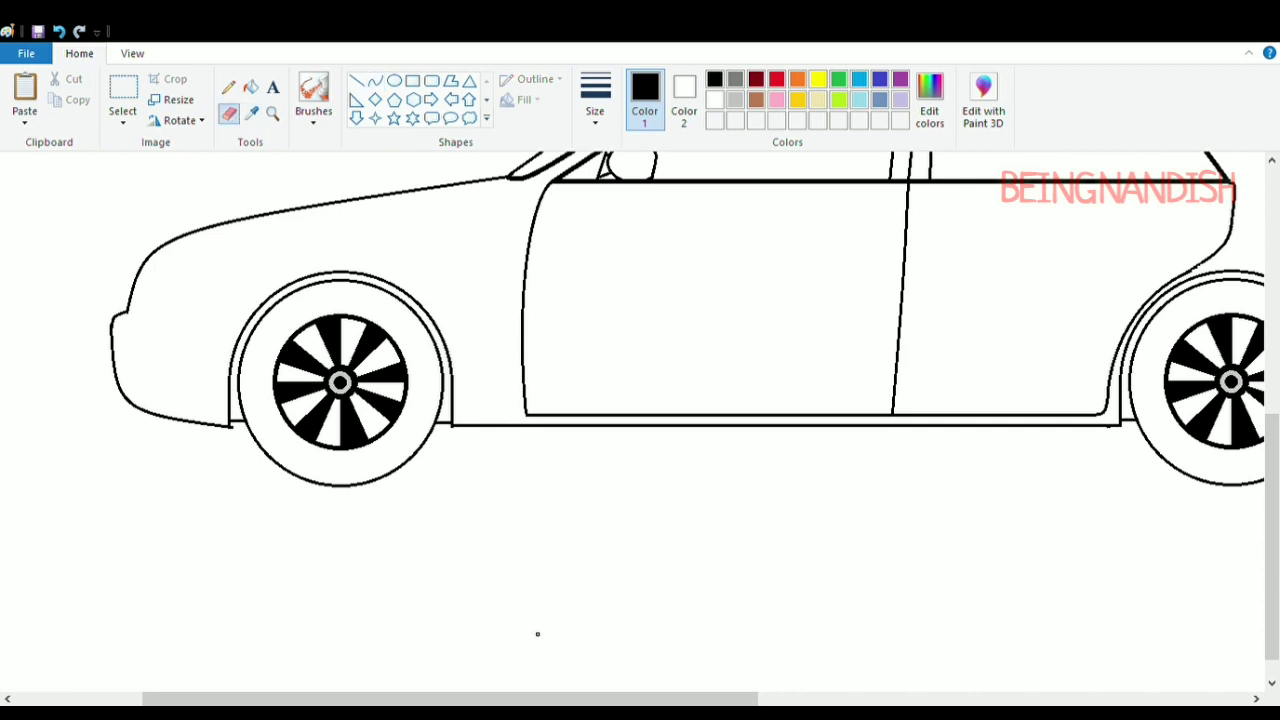
Draw a straight line along the sill between the two wheel arches, just above the existing bottom edge
scroll(669, 577, "right", 3)
scroll(669, 577, "up", 3)
left_click(356, 81)
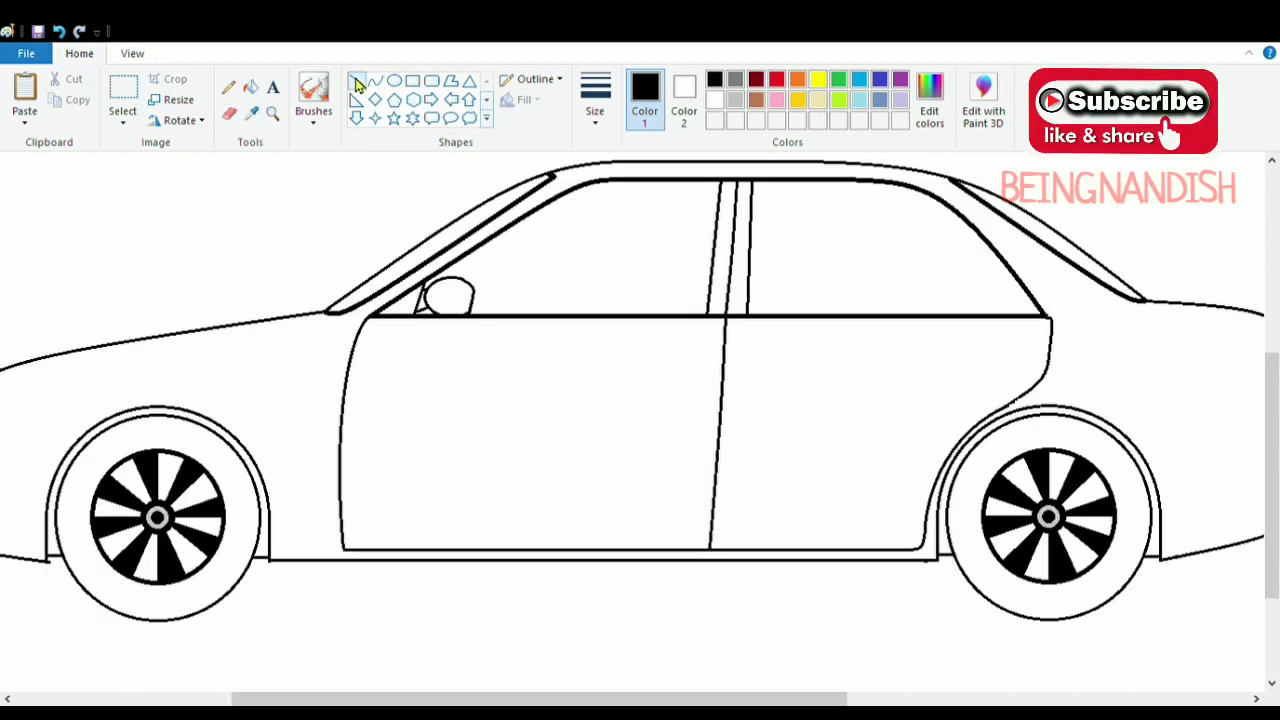
mouse_move(278, 563)
left_mouse_down()
mouse_move(754, 574)
mouse_move(945, 604)
left_mouse_up()
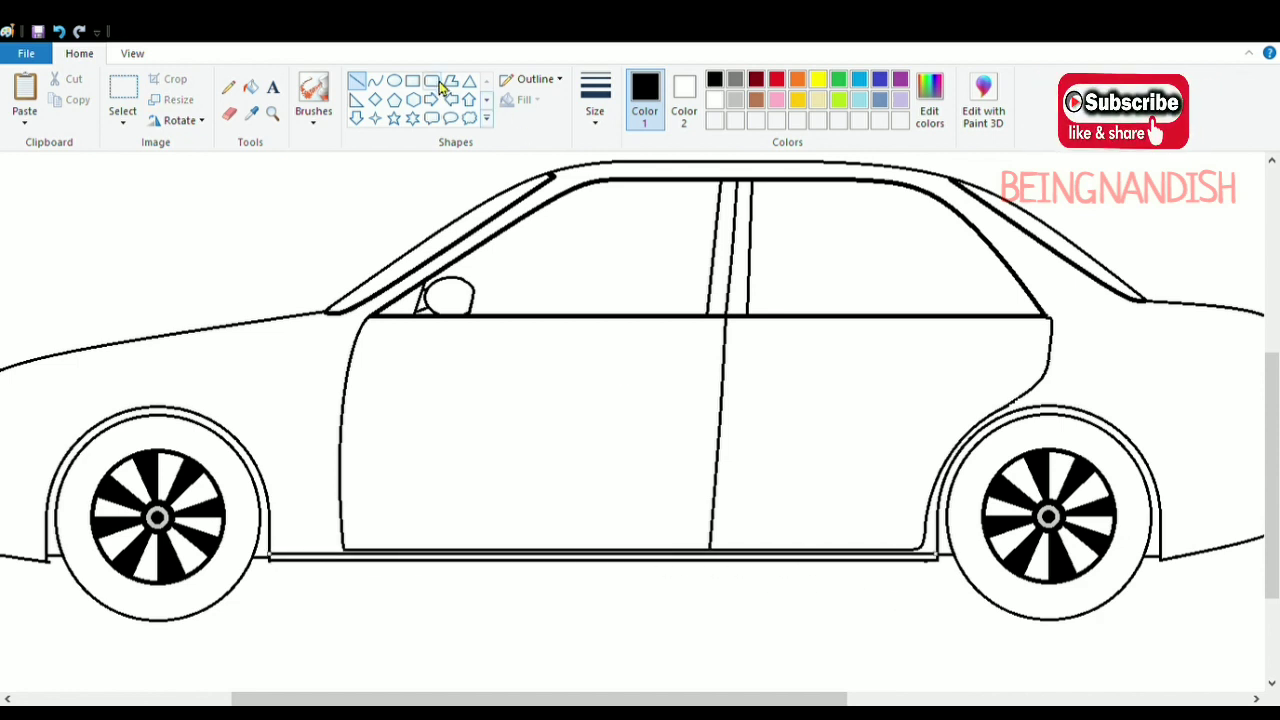
Draw a small flat ellipse with a thick horizontal line through it as the front door's handle near the door's rear edge
left_click(394, 80)
left_click_drag(655, 339, 717, 360)
left_click(777, 351)
left_click(785, 355)
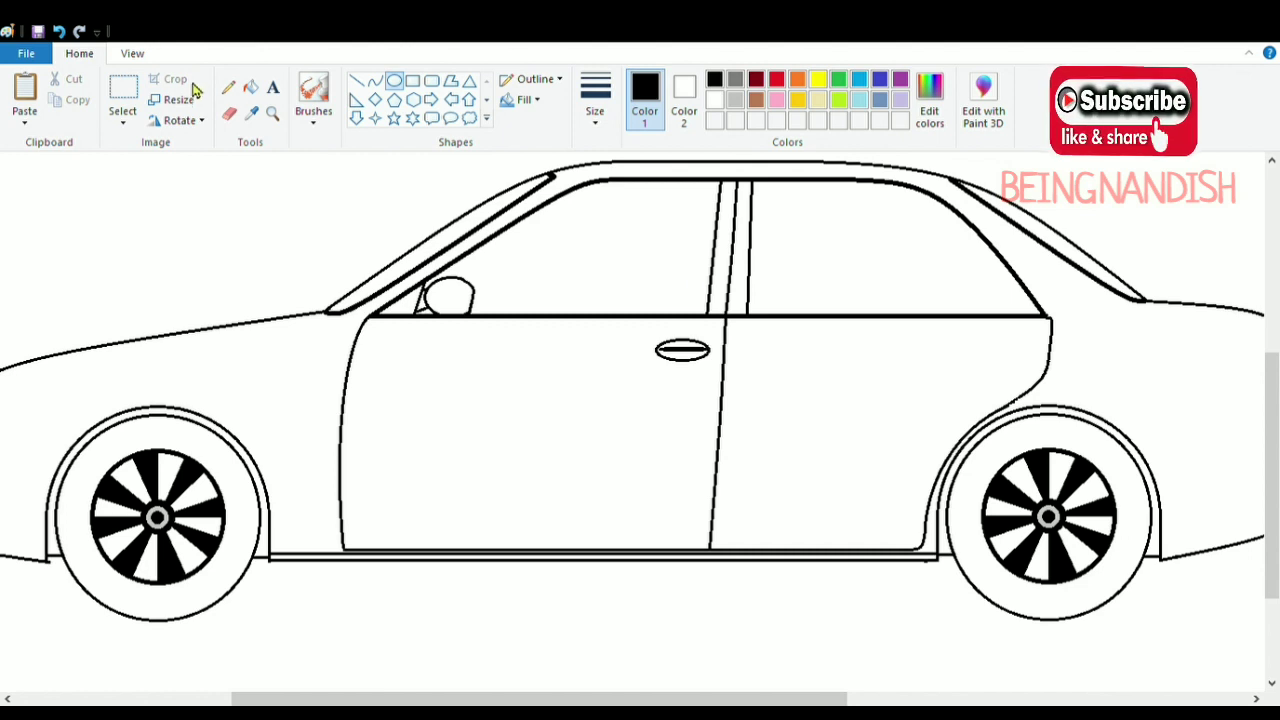
Copy the front door handle and place the duplicate near the rear door's back edge at the same height
left_click(135, 91)
left_click_drag(650, 332, 718, 370)
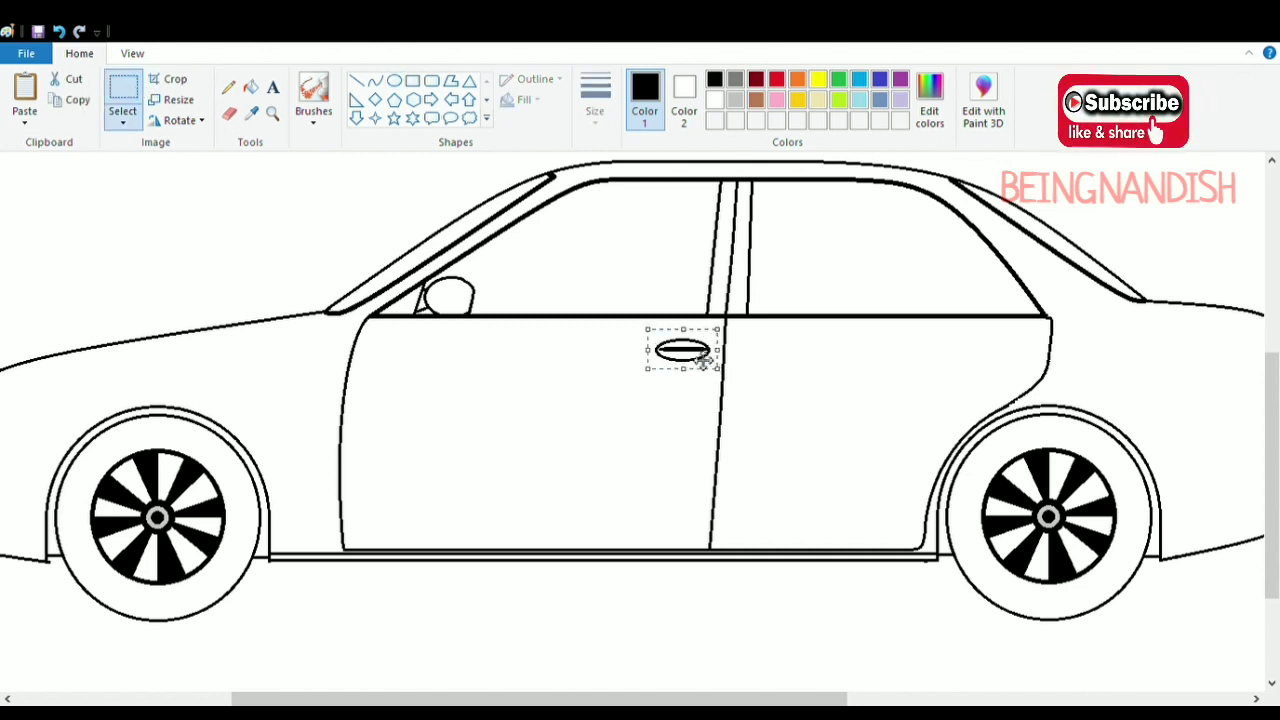
key("ctrl+c")
left_click(551, 366)
key("ctrl+v")
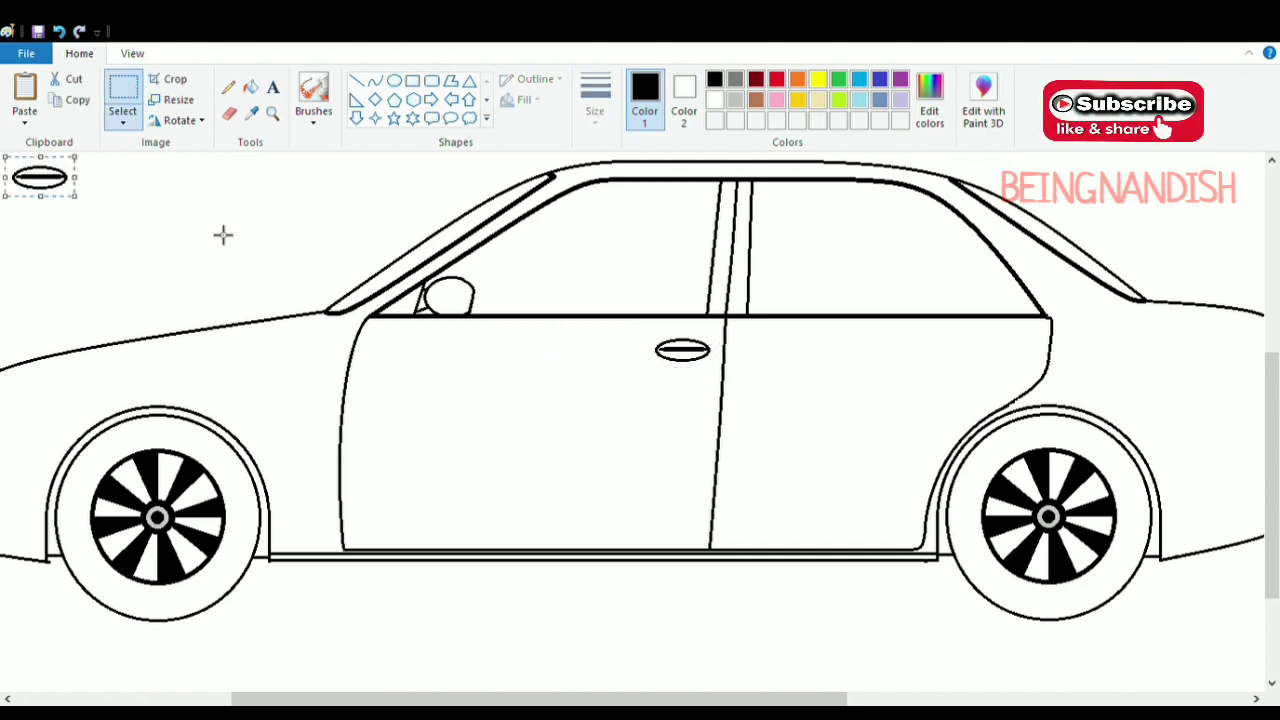
left_click_drag(36, 178, 1002, 357)
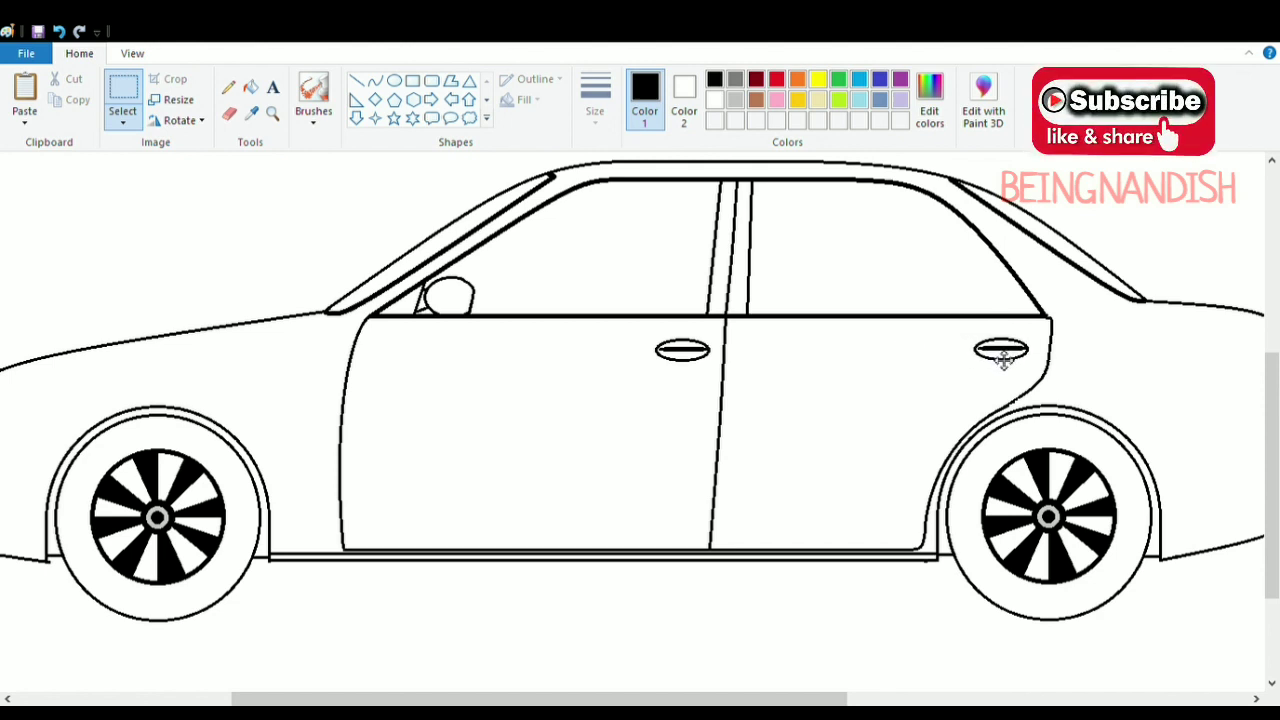
left_click(925, 376)
Draw a thick vertical divider across the back part of the rear side window, from its top edge to the window line
left_click(357, 80)
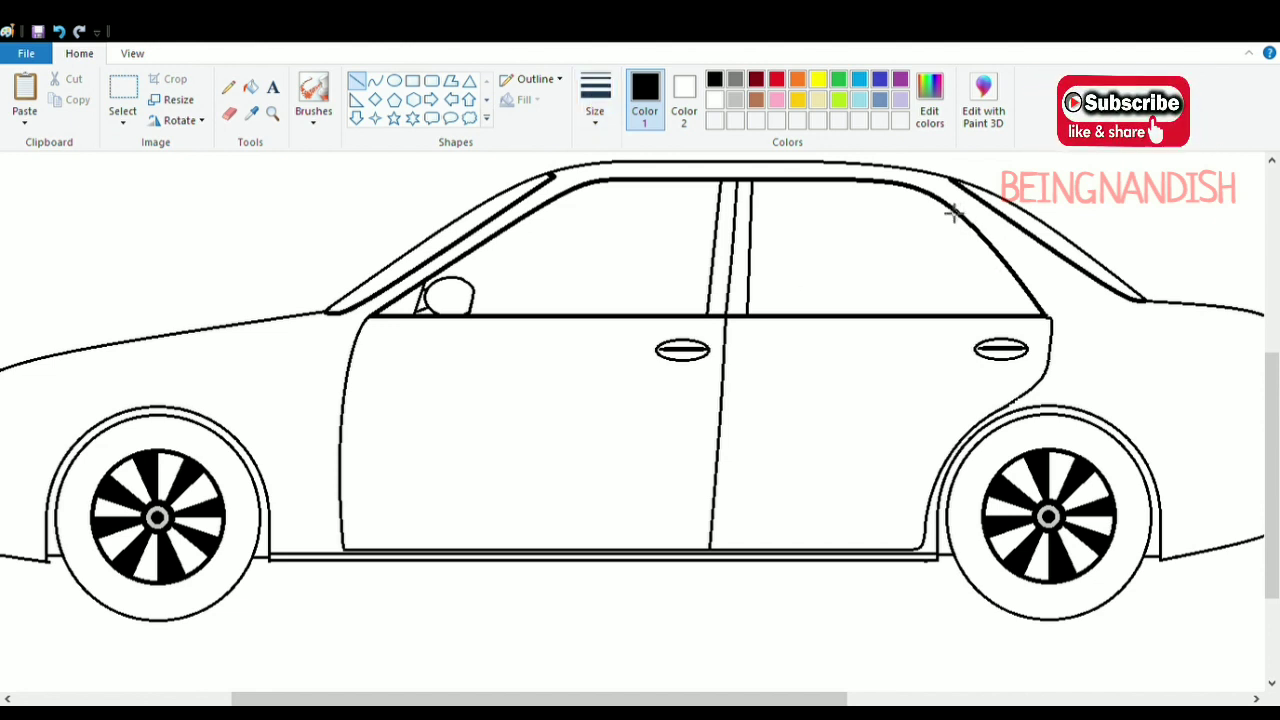
left_click_drag(944, 201, 946, 318)
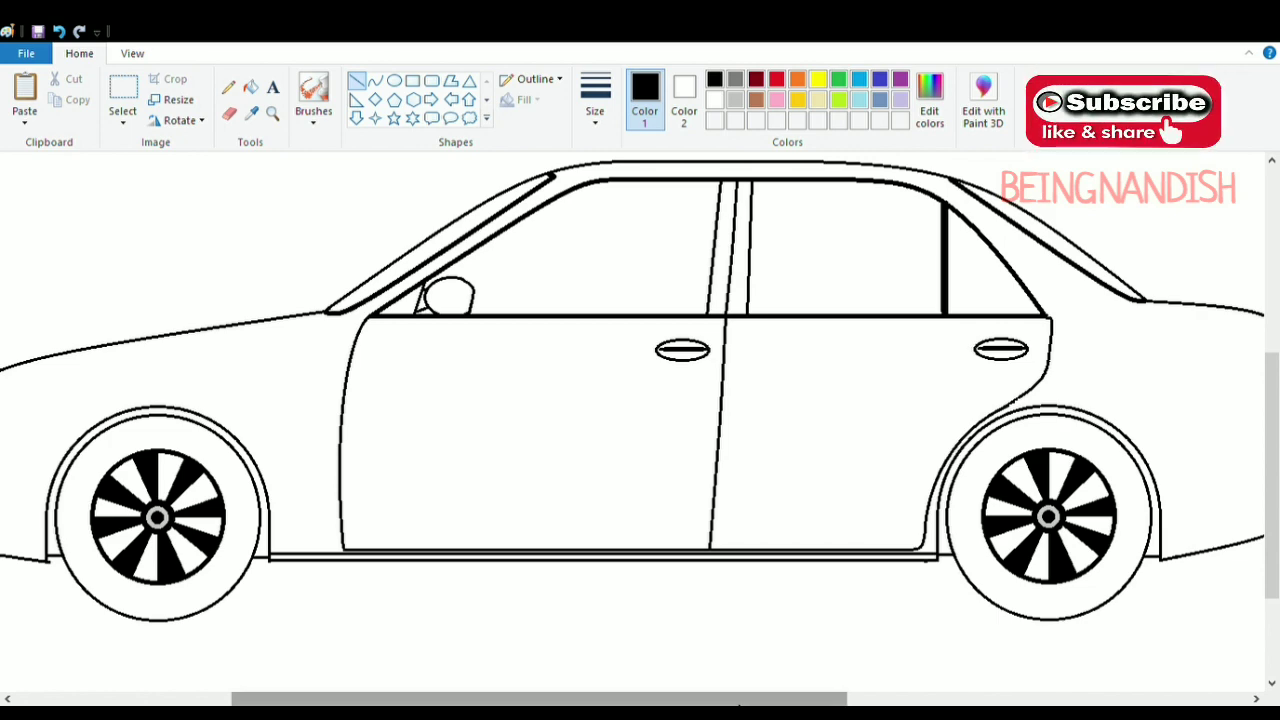
Draw a short straight line along the nose's front edge and a curve behind it forming the headlight's front and upper edge
left_click_drag(814, 698, 598, 698)
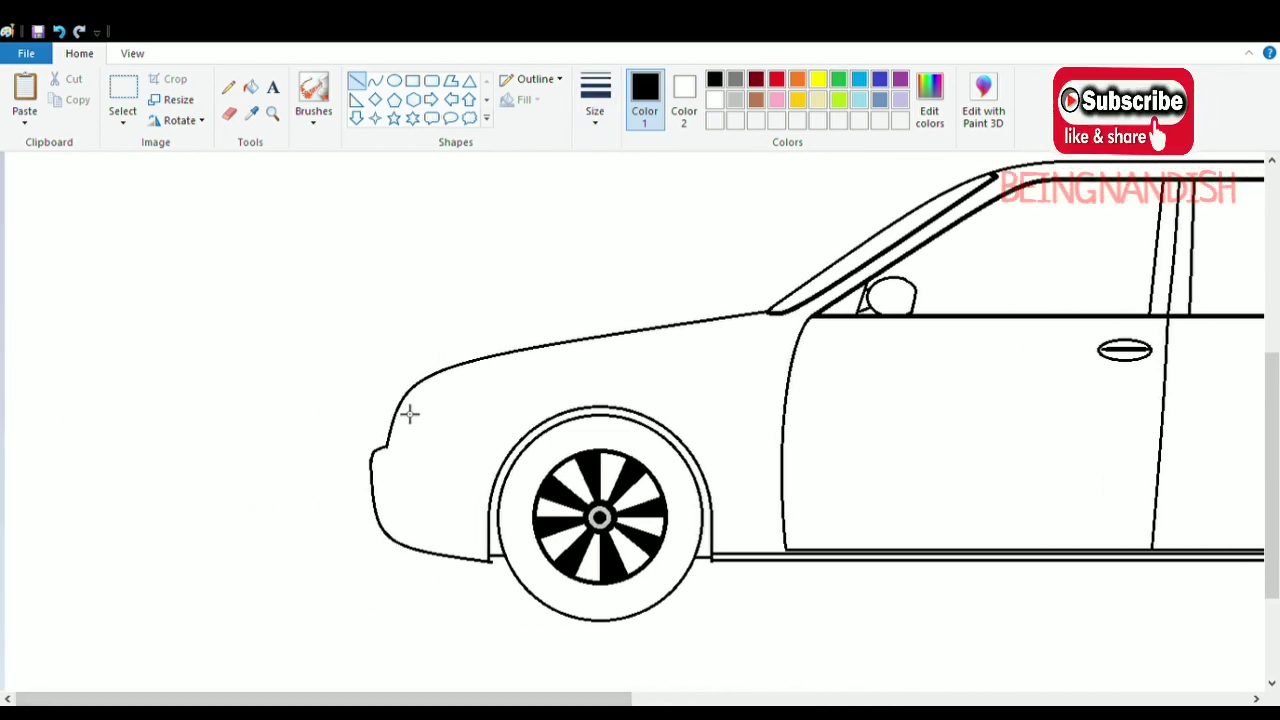
left_click_drag(400, 405, 388, 446)
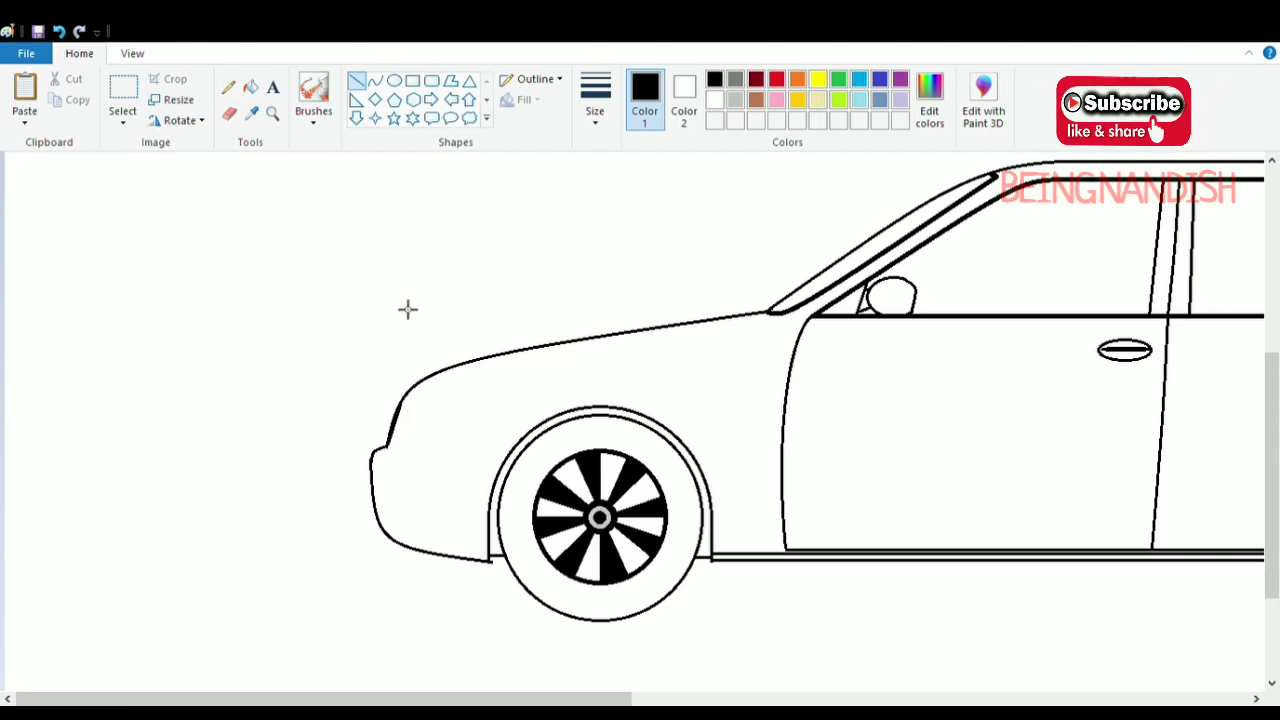
left_click(375, 81)
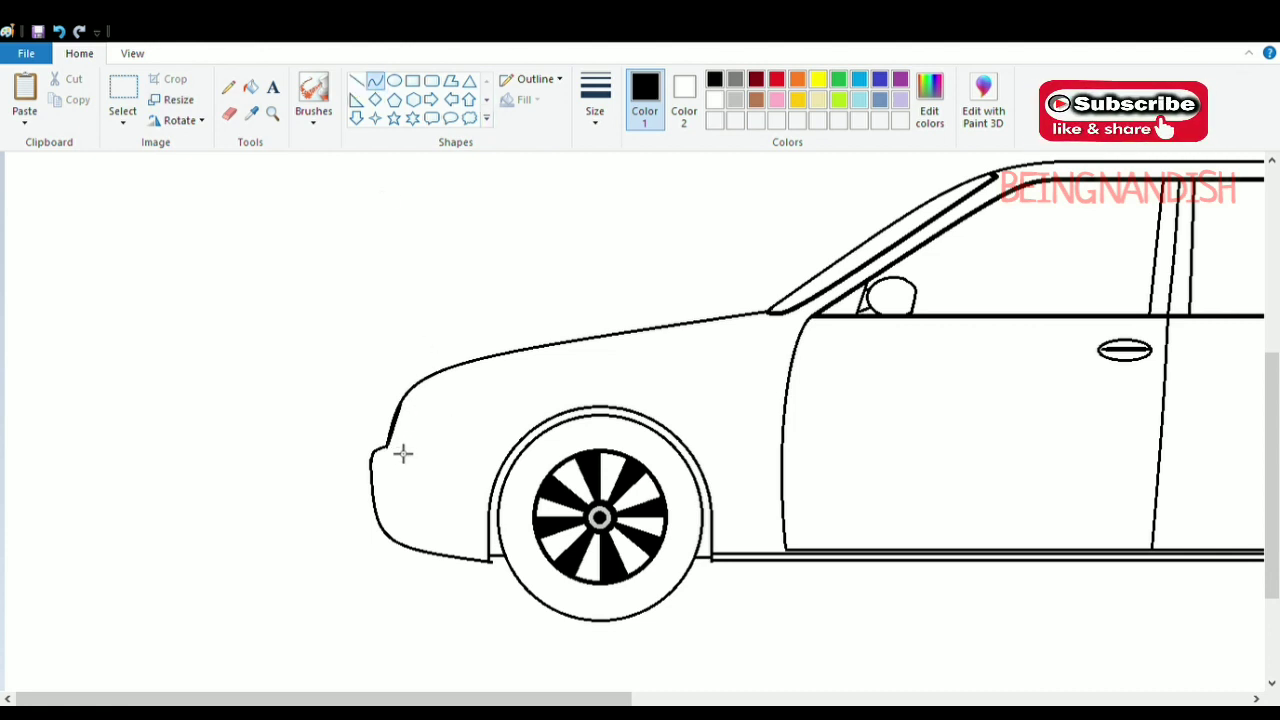
mouse_move(394, 445)
left_mouse_down()
mouse_move(456, 404)
mouse_move(411, 405)
left_mouse_up()
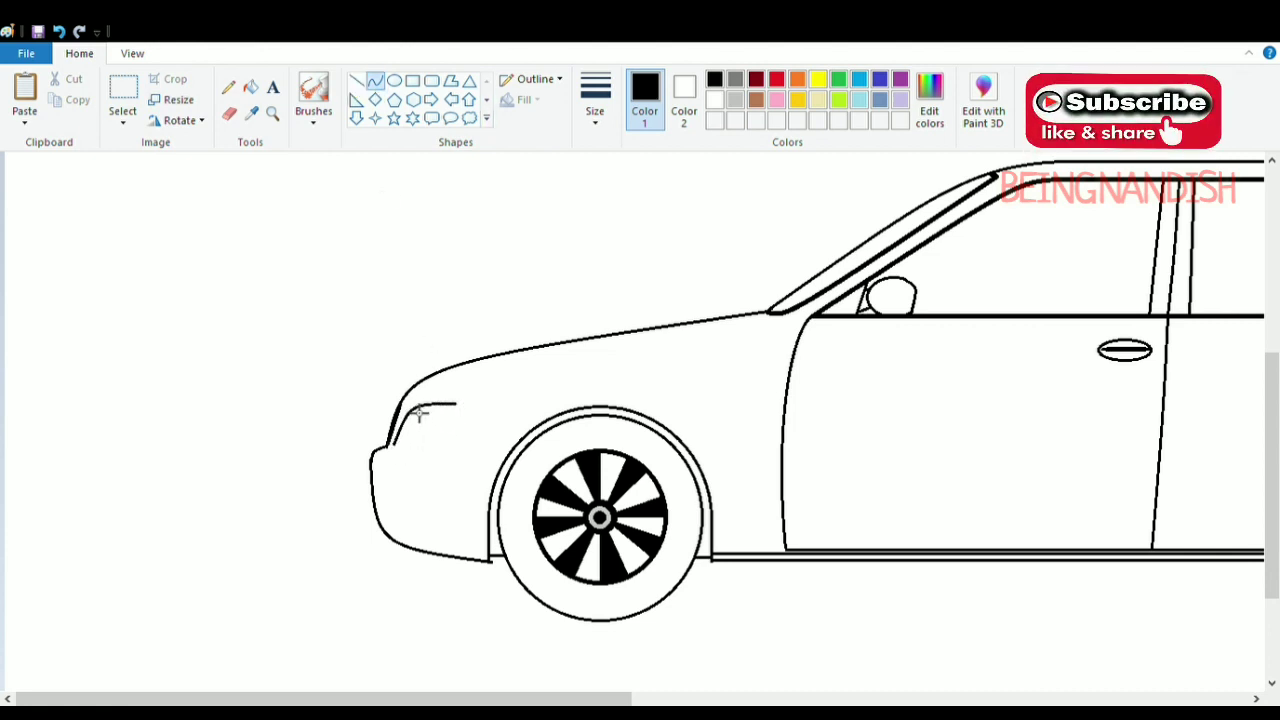
left_click(419, 413)
left_click(450, 375)
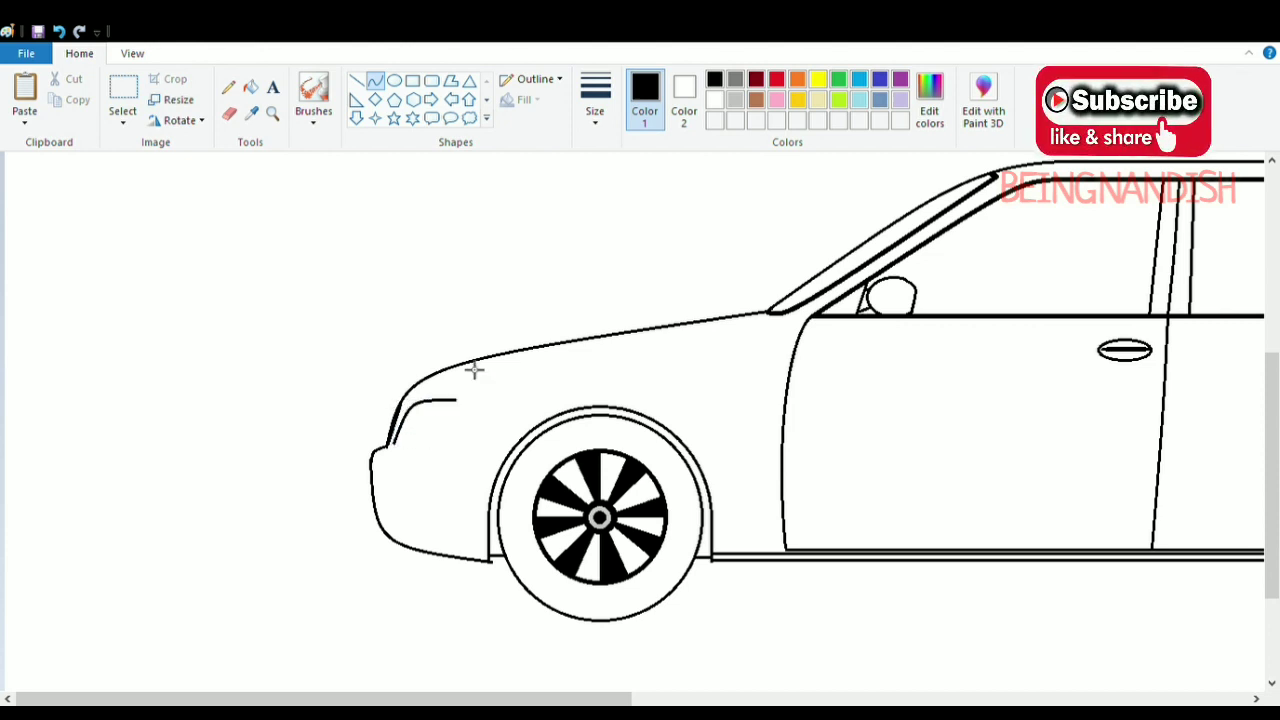
Close the headlight outline with a curve rounding its rear end and running back to its lower front corner
left_click_drag(464, 410, 403, 453)
left_click(481, 416)
mouse_move(481, 416)
left_mouse_down()
mouse_move(474, 437)
mouse_move(496, 422)
left_mouse_up()
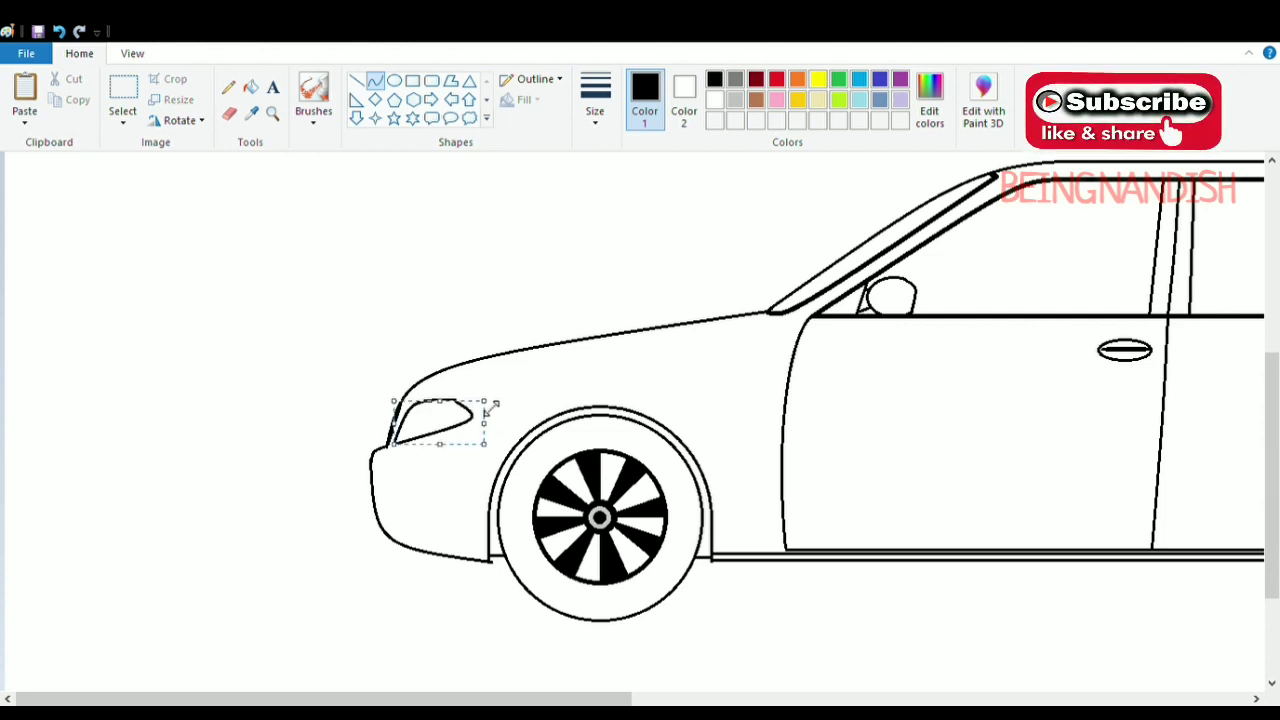
left_click(463, 270)
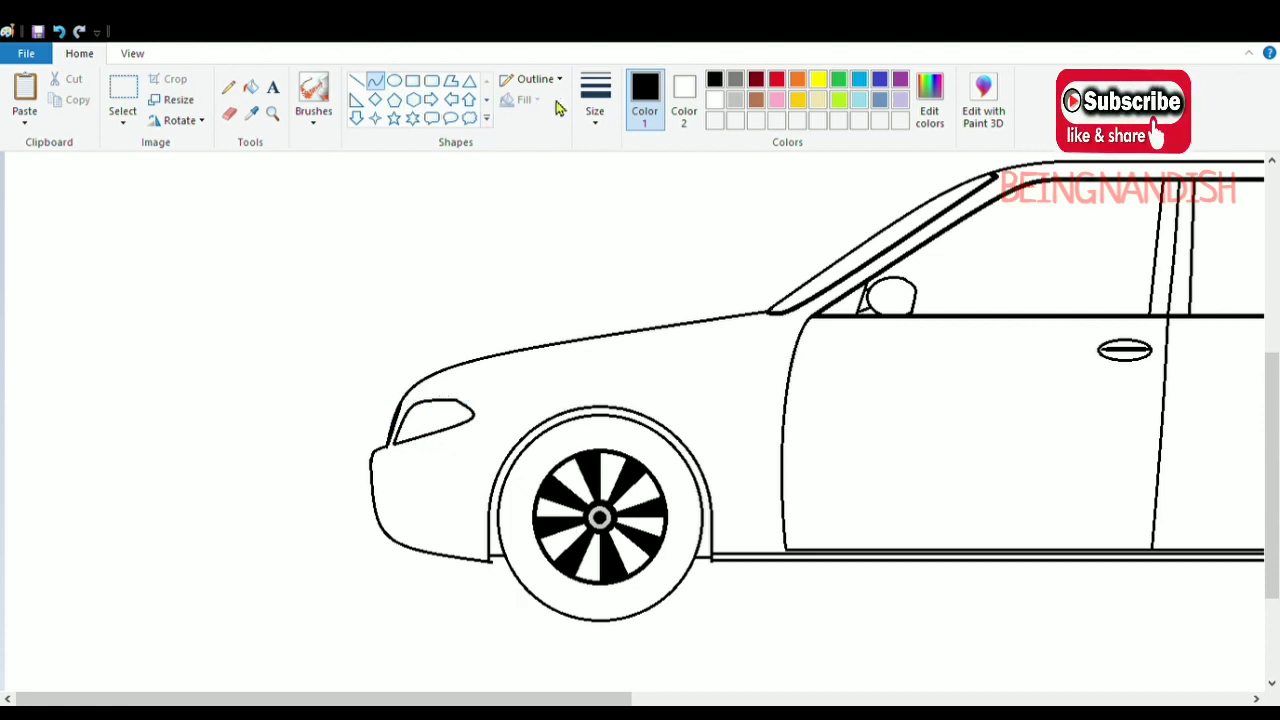
Draw a thin crease curve just below the bonnet's upper edge, from above the headlight to the windscreen base, joining it with a short line
left_click_drag(432, 390, 760, 324)
mouse_move(488, 372)
left_mouse_down()
mouse_move(457, 374)
mouse_move(452, 388)
left_mouse_up()
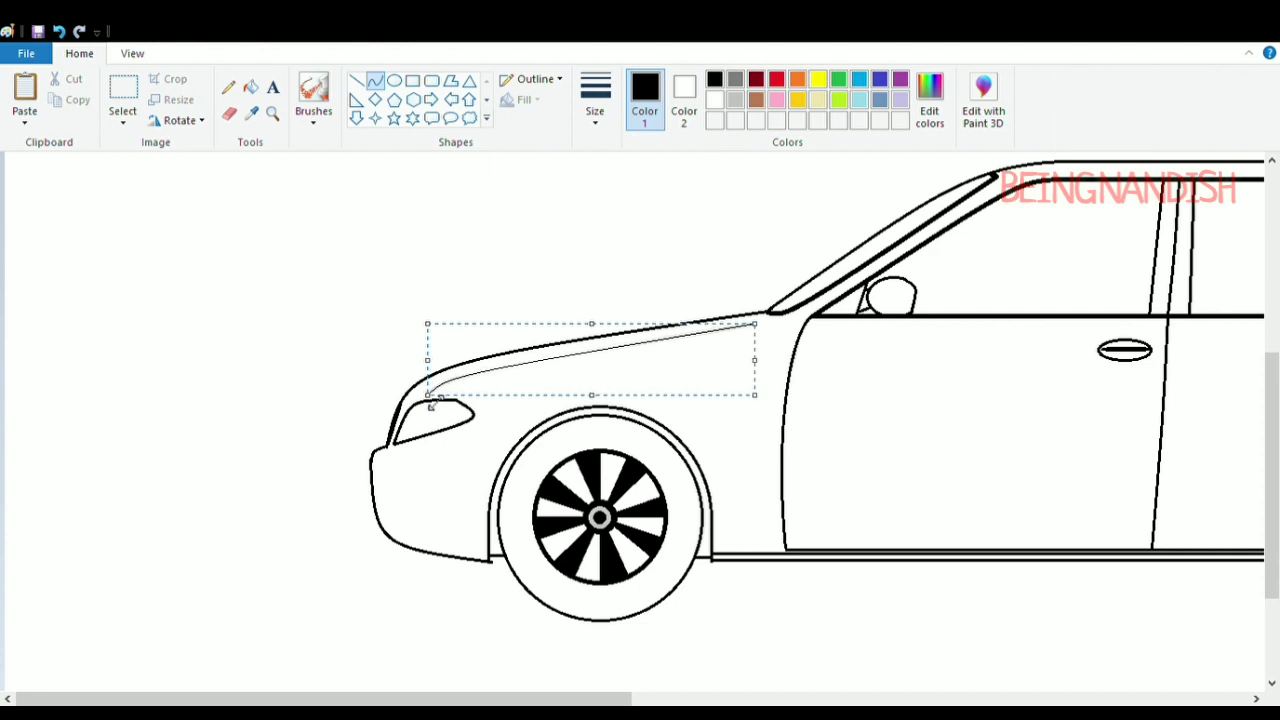
left_click_drag(565, 377, 576, 375)
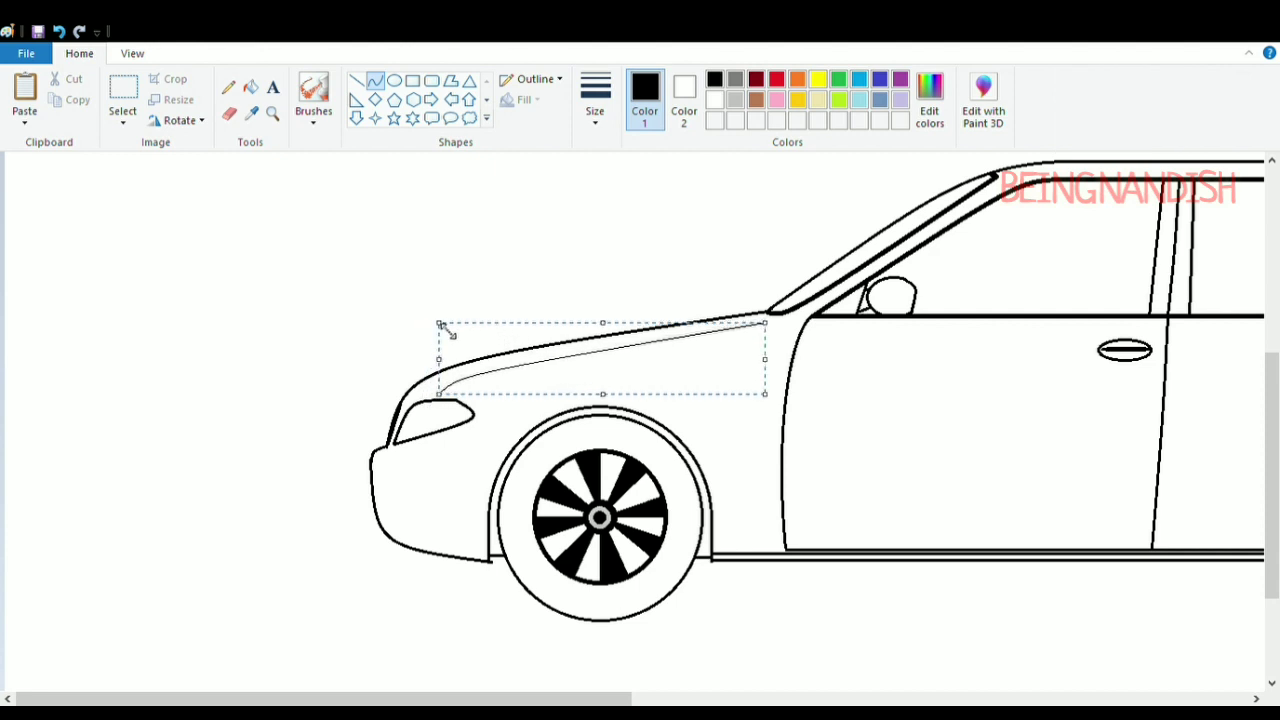
left_click_drag(441, 325, 440, 323)
left_click(523, 266)
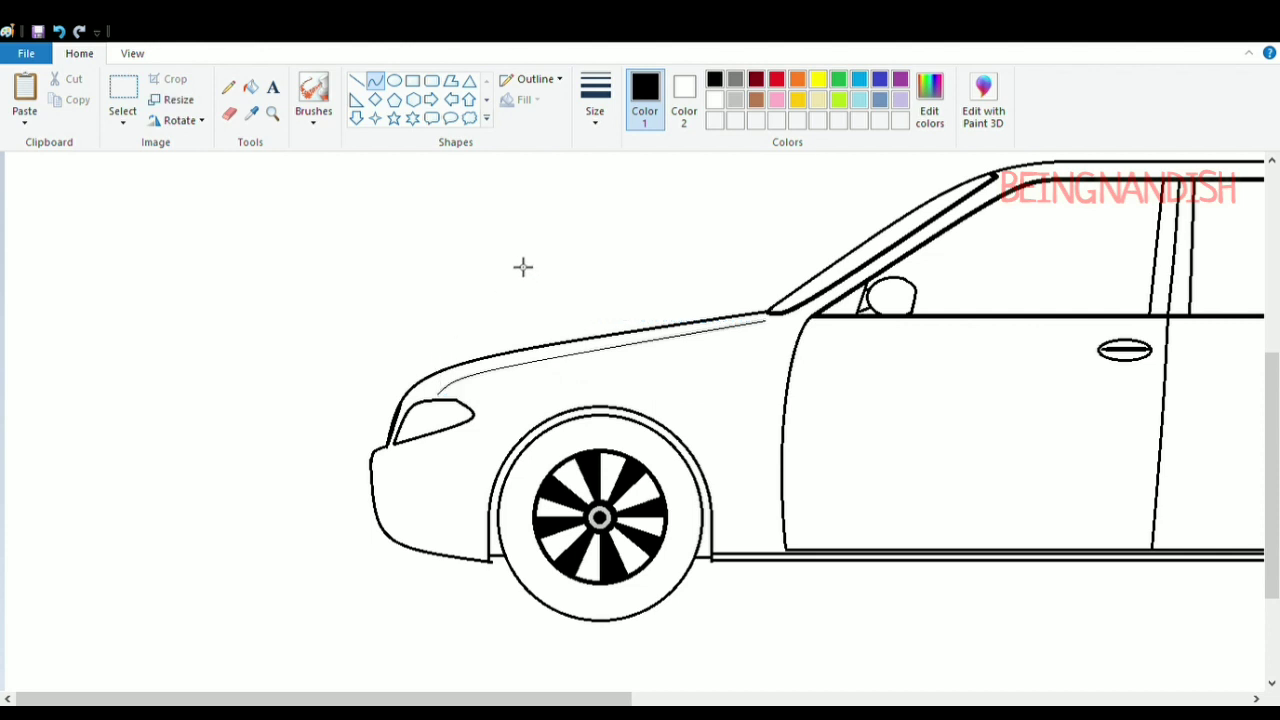
left_click(356, 80)
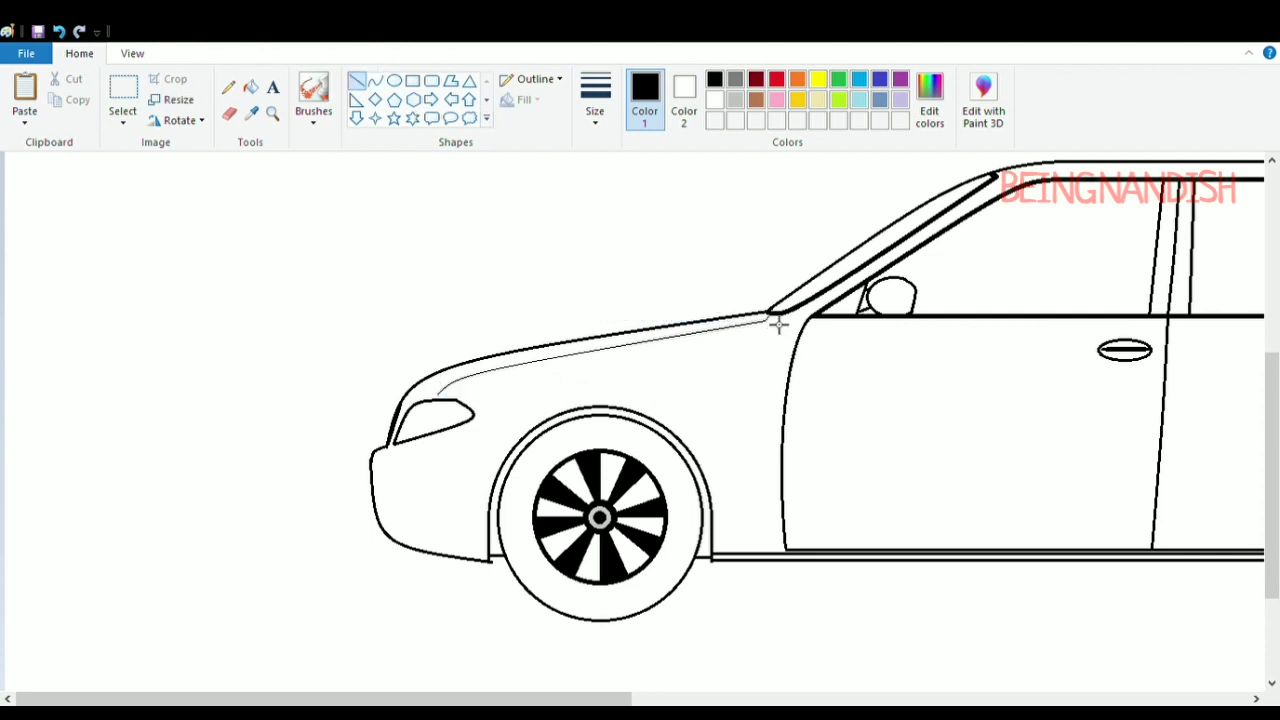
Erase the headlight's rounded rear end and sloping lower edge, keeping its front and upper edge
left_click(136, 55)
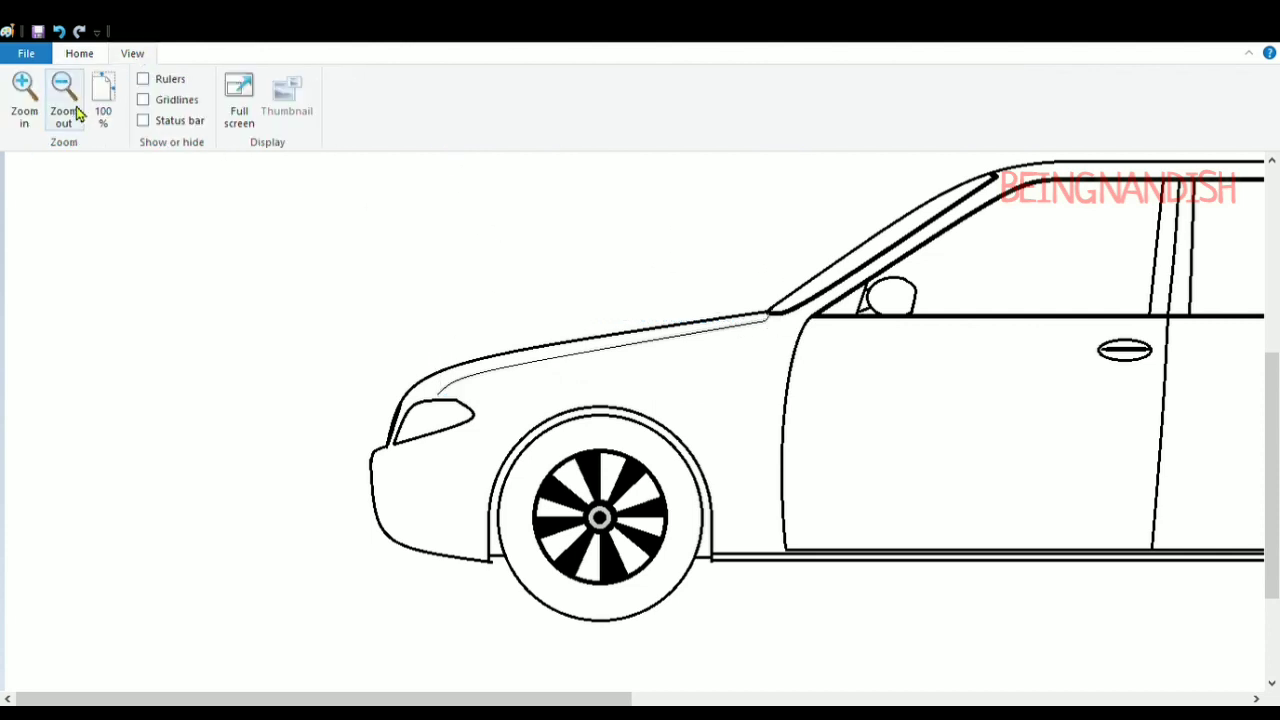
left_click(70, 105)
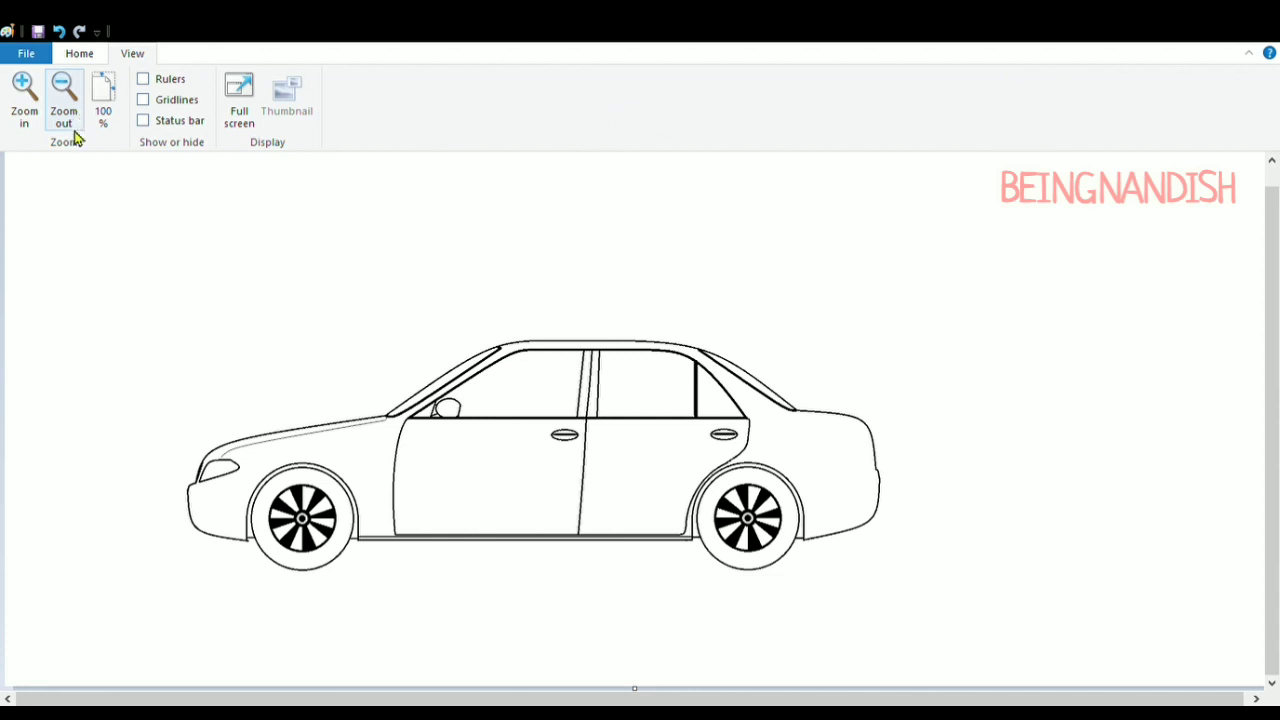
left_click(25, 100)
scroll(423, 583, "down", 4)
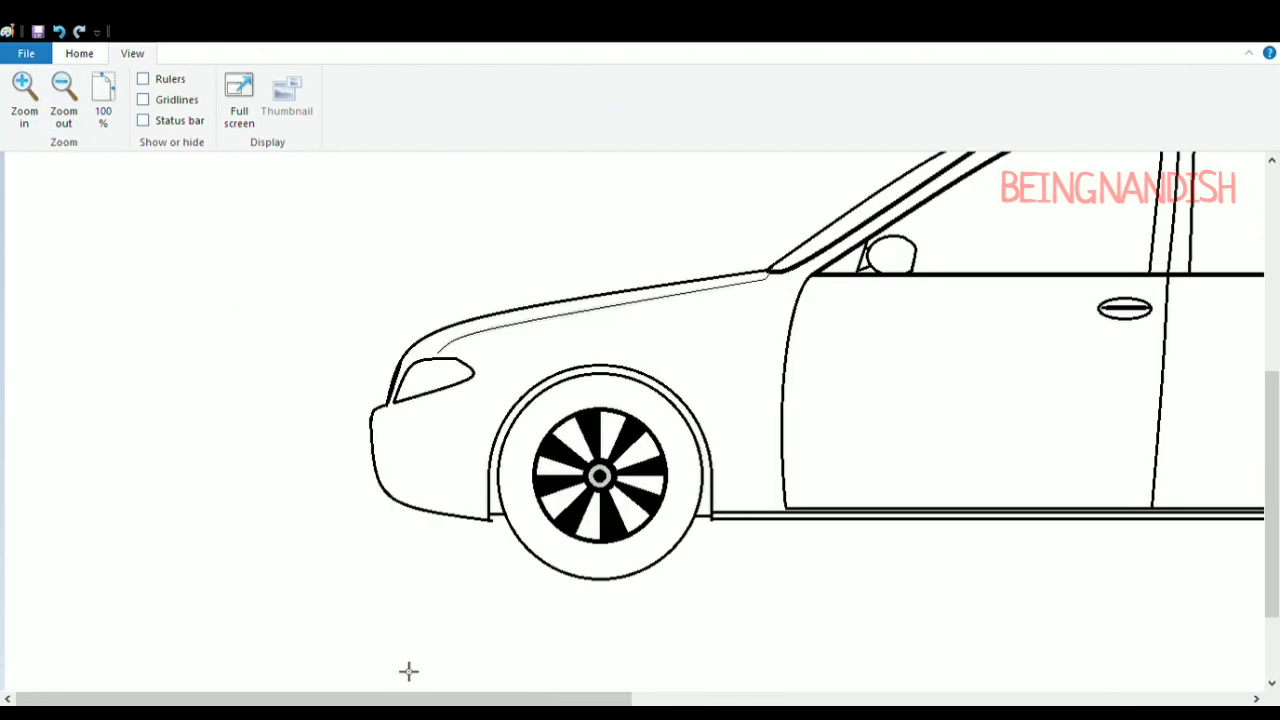
scroll(408, 670, "right", 2)
scroll(451, 661, "up", 3)
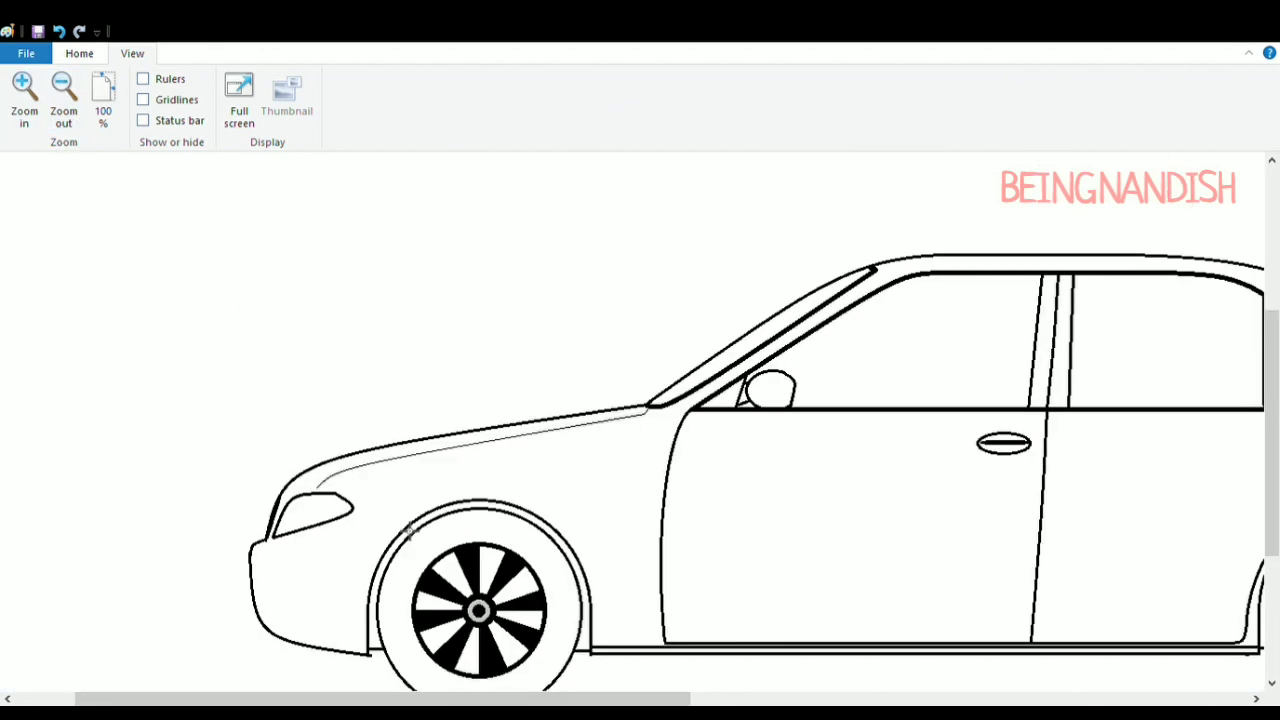
left_click(79, 53)
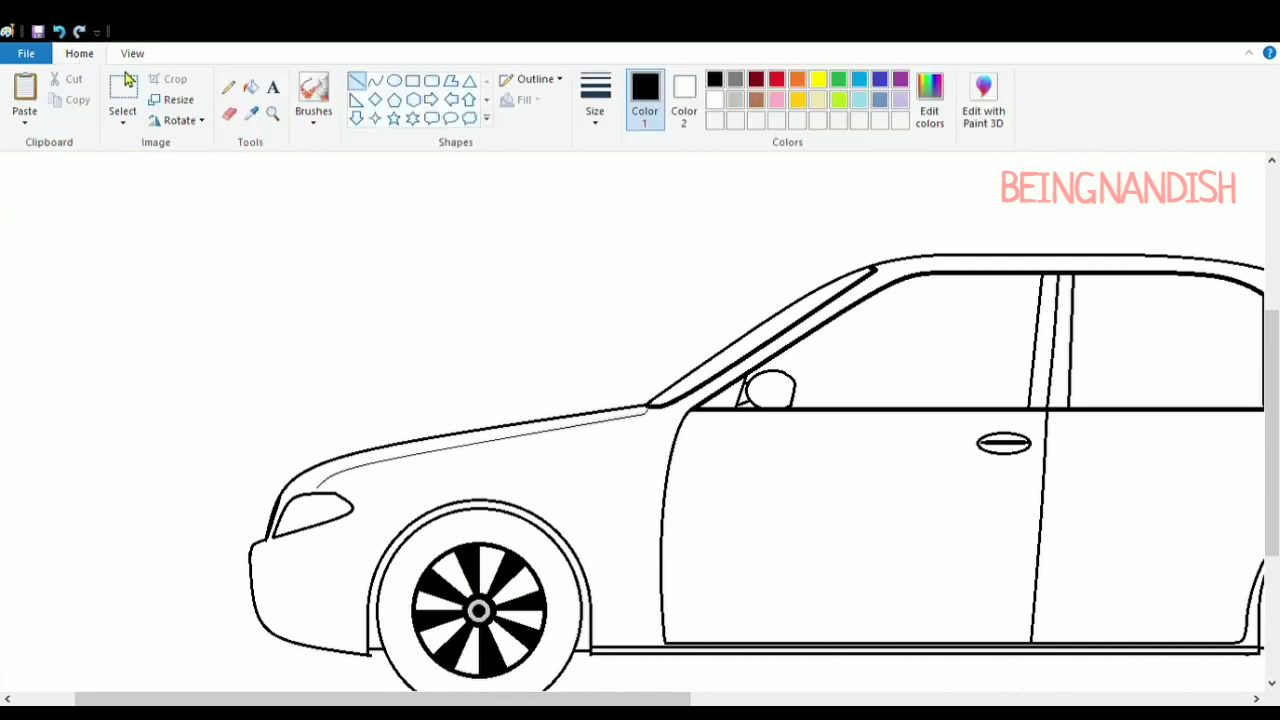
left_click(232, 115)
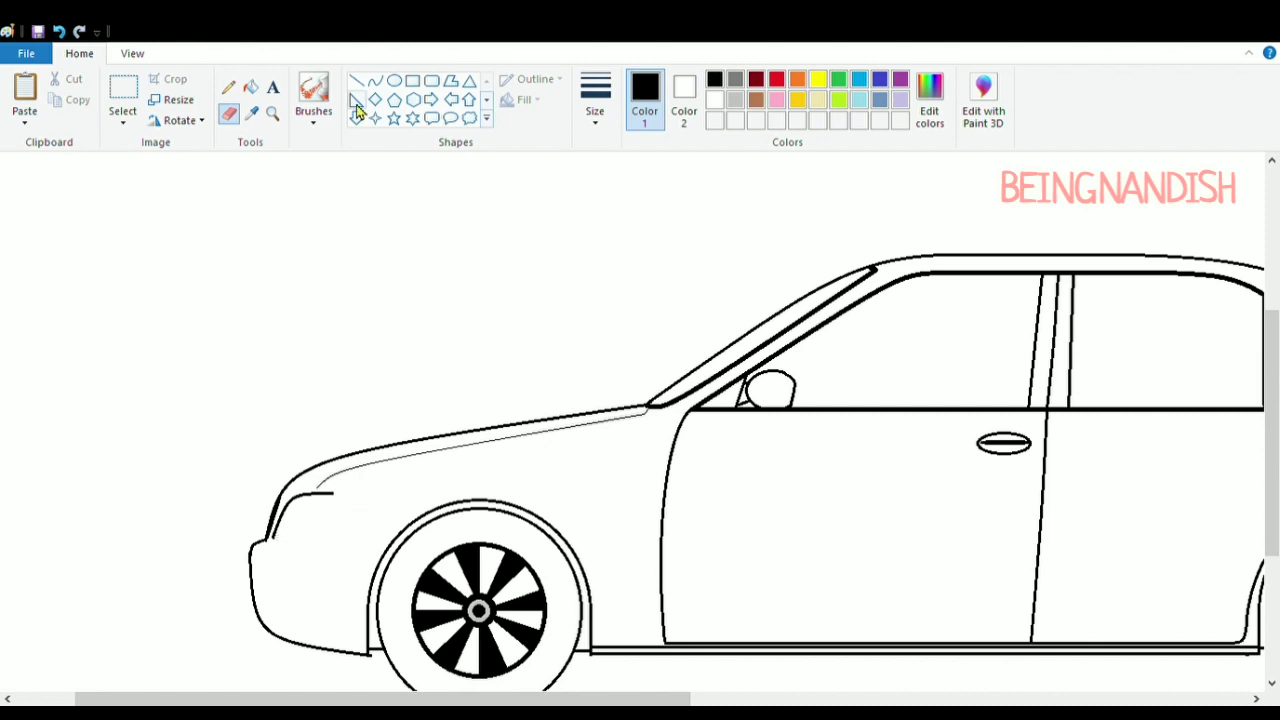
Close the headlight again with a curved rear edge sloping downward and a straight horizontal lower edge
left_click(375, 80)
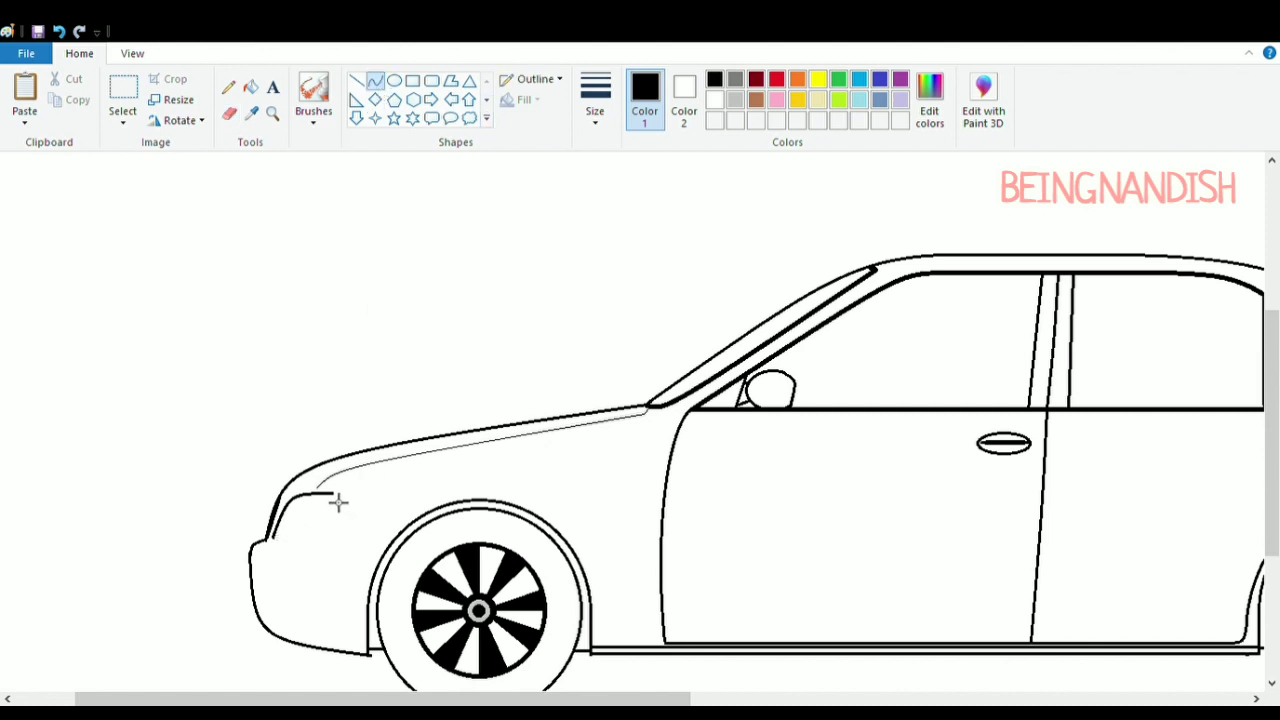
left_click_drag(338, 502, 370, 521)
left_click(353, 503)
left_click(369, 416)
left_click(357, 80)
left_click_drag(284, 543, 359, 544)
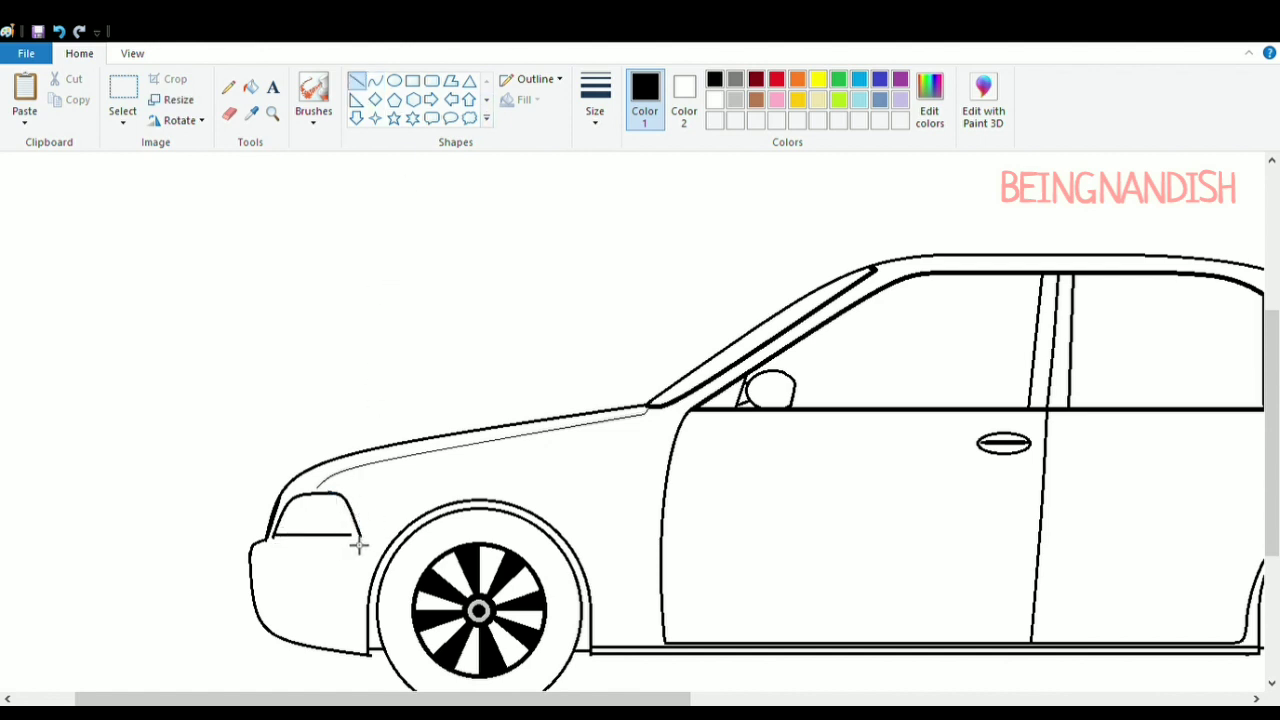
left_click(58, 31)
left_click_drag(364, 545, 286, 549)
left_click_drag(322, 493, 336, 535)
key("ctrl+z")
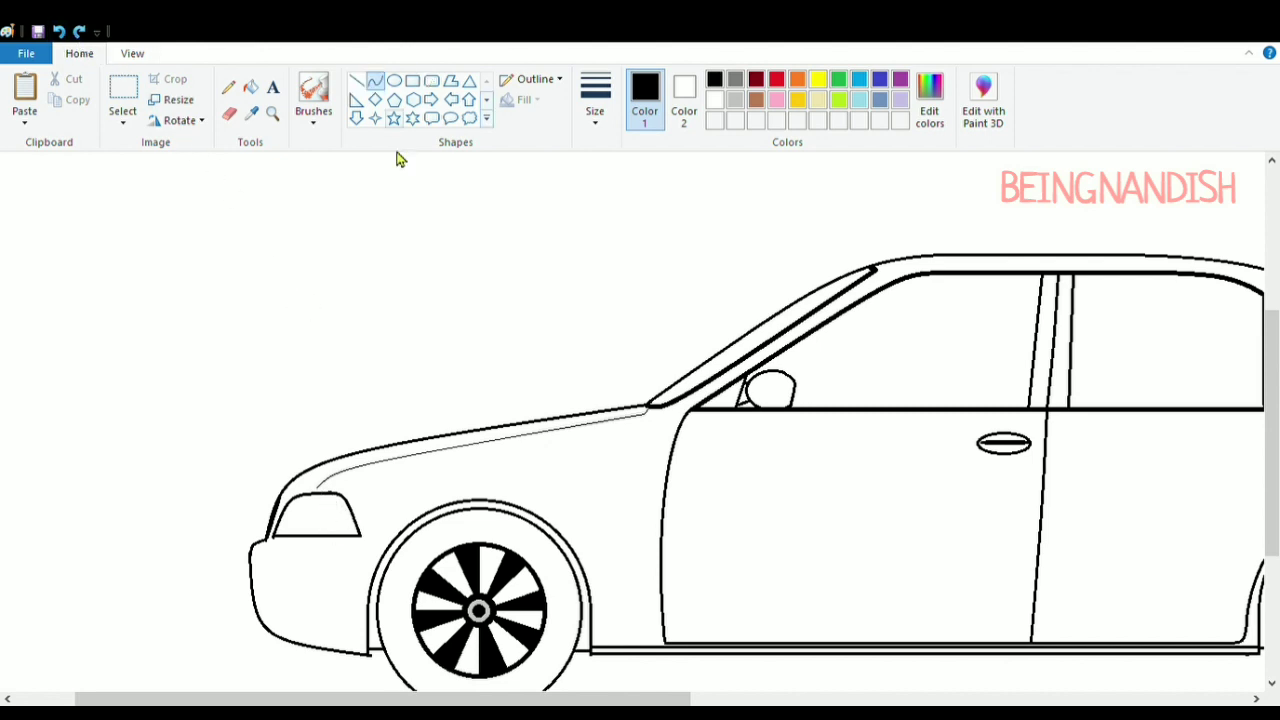
left_click_drag(276, 536, 360, 536)
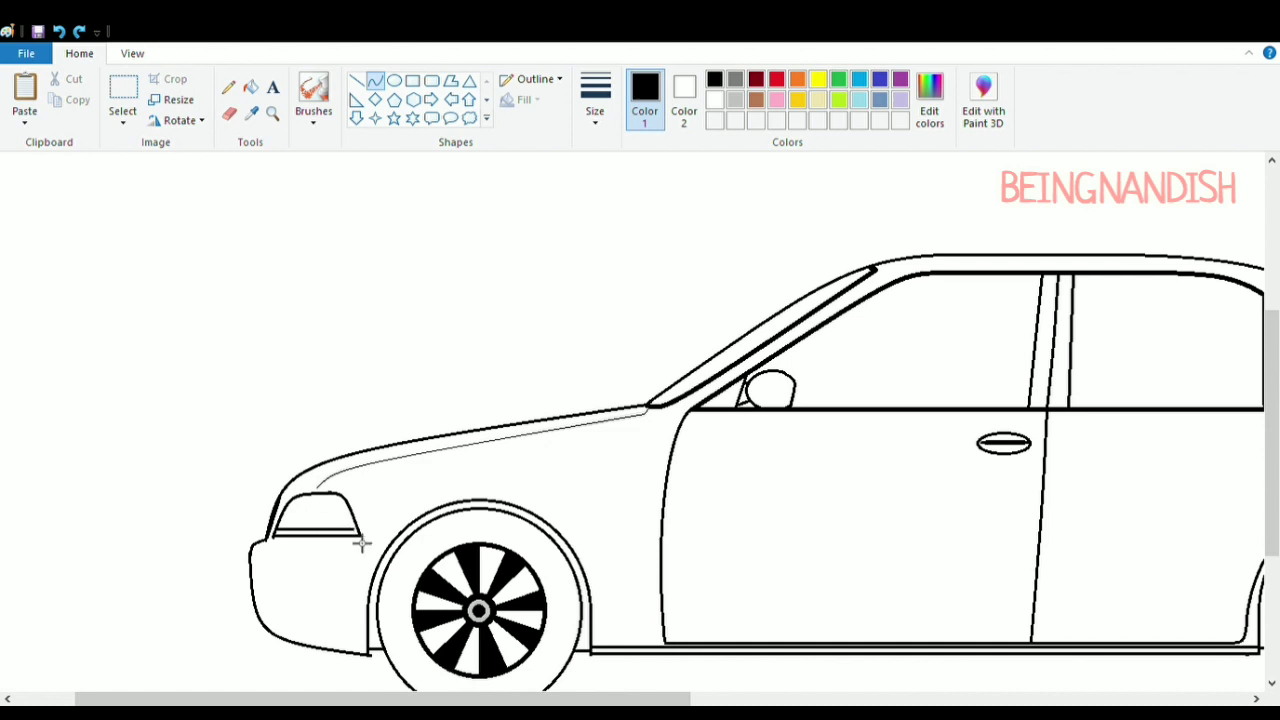
left_click(328, 390)
left_click(58, 31)
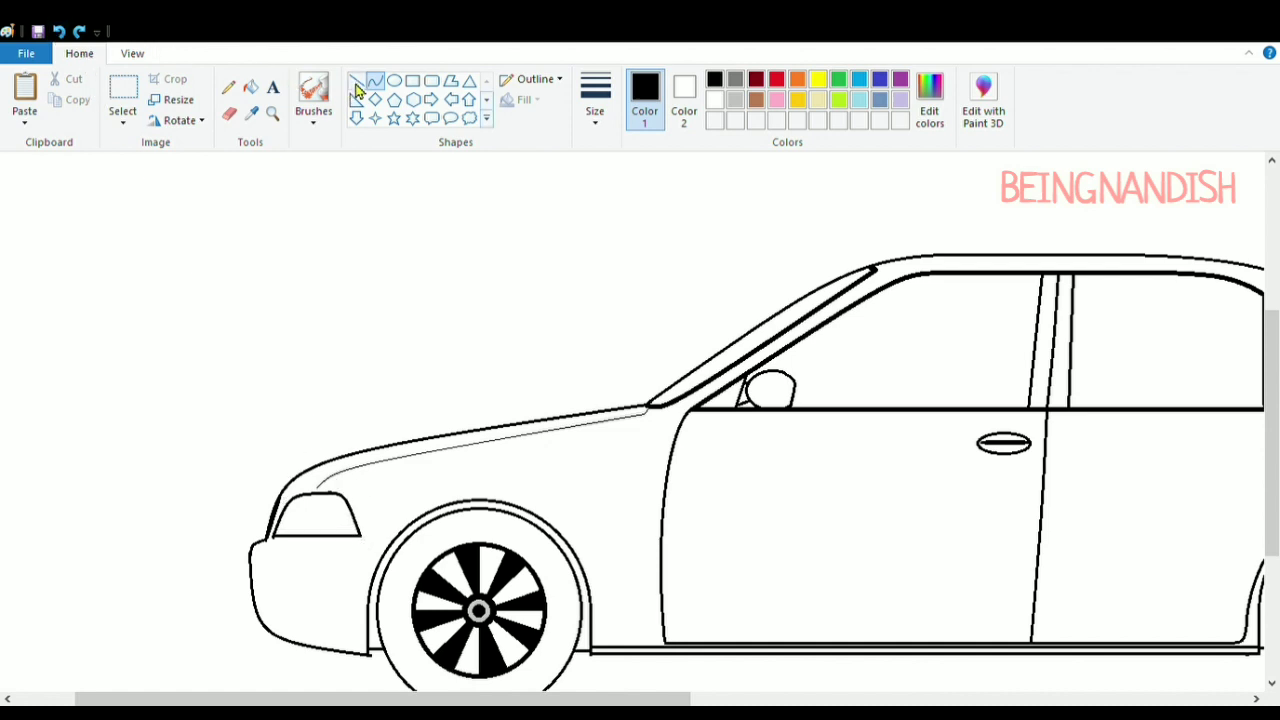
Draw a horizontal line just above the headlight's lower edge and a slanted divider from its upper edge down to that line
left_click(357, 80)
left_click_drag(276, 536, 362, 535)
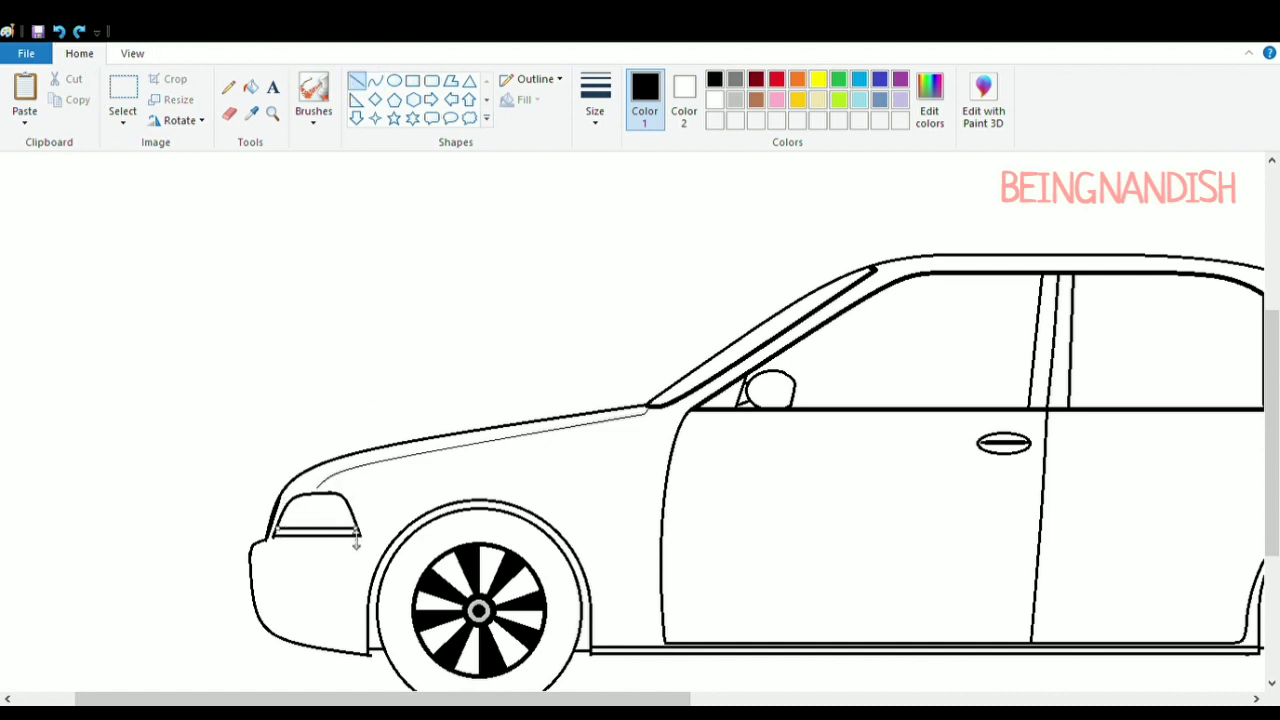
mouse_move(322, 494)
left_mouse_down()
mouse_move(350, 544)
mouse_move(342, 528)
left_mouse_up()
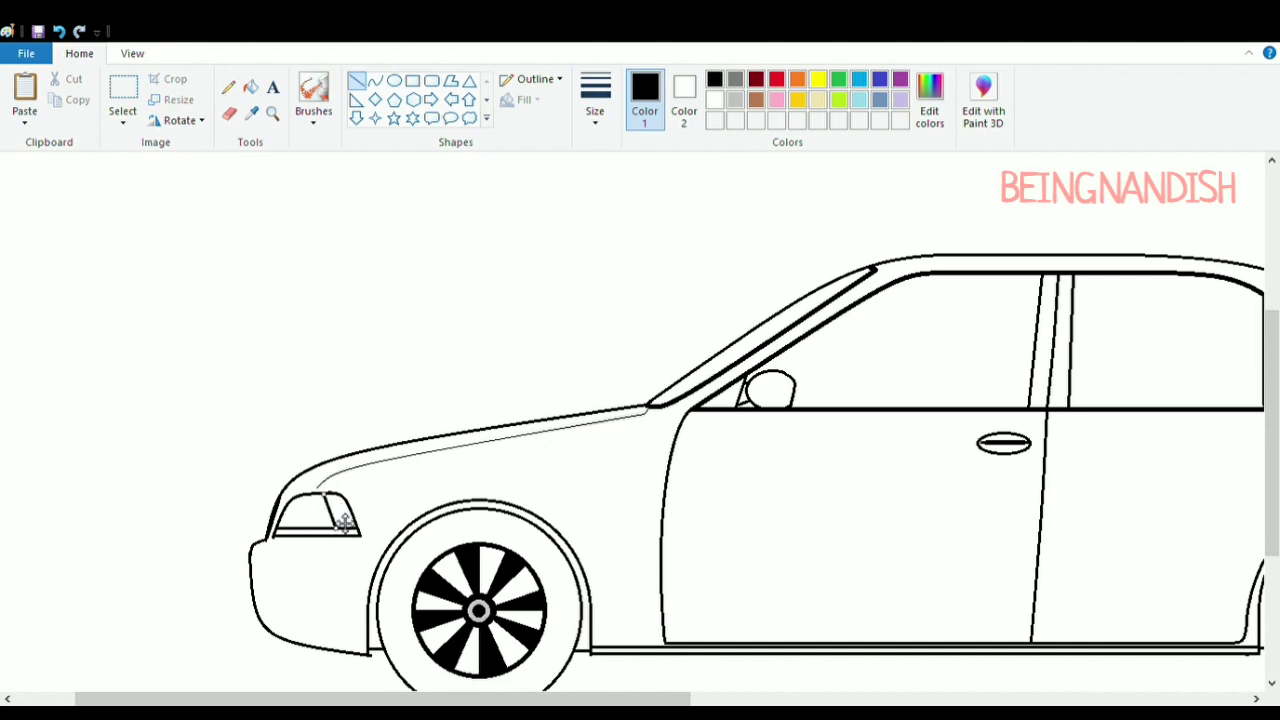
left_click(352, 267)
Draw a curve inside the headlight's front section, following its front and upper edge
scroll(349, 310, "down", 3)
left_click(375, 80)
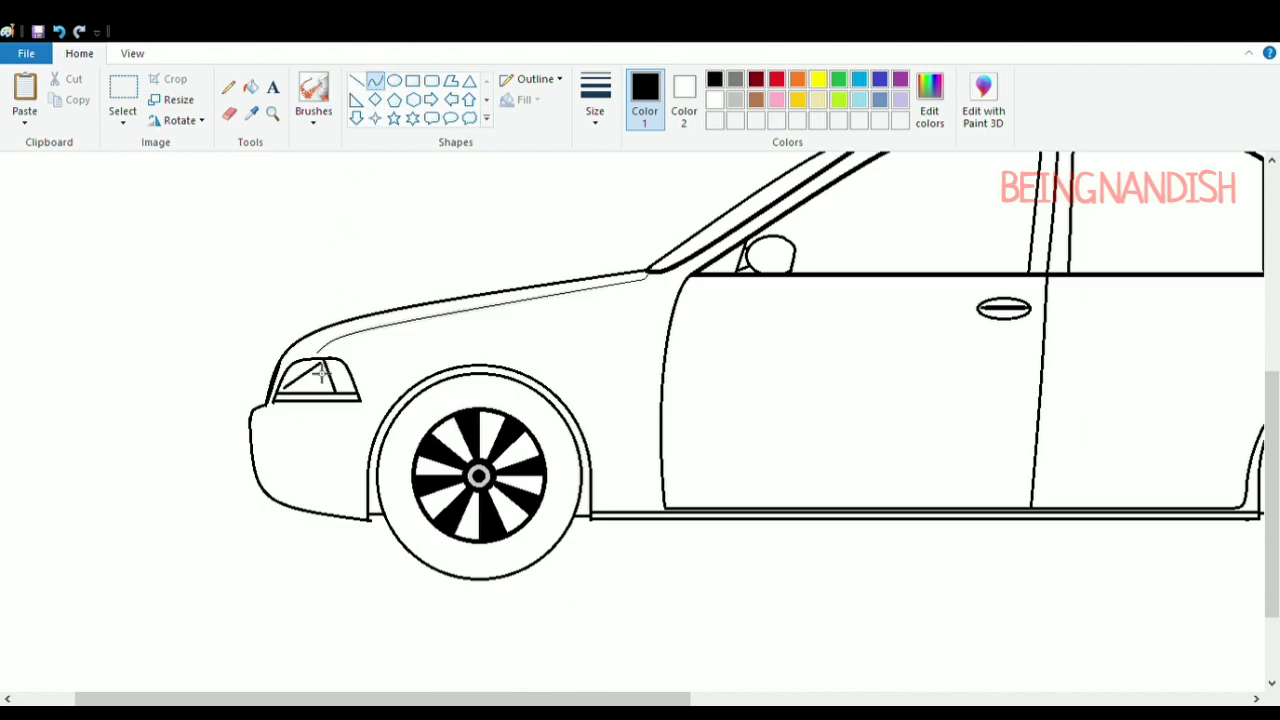
left_click(305, 374)
left_click(299, 281)
Outline a narrow inset along the front bumper's edge with a downward curve and a short line closing its lower end
mouse_move(258, 440)
left_mouse_down()
mouse_move(288, 489)
mouse_move(280, 443)
mouse_move(283, 465)
left_mouse_up()
left_click(280, 444)
left_click(236, 314)
left_click(356, 80)
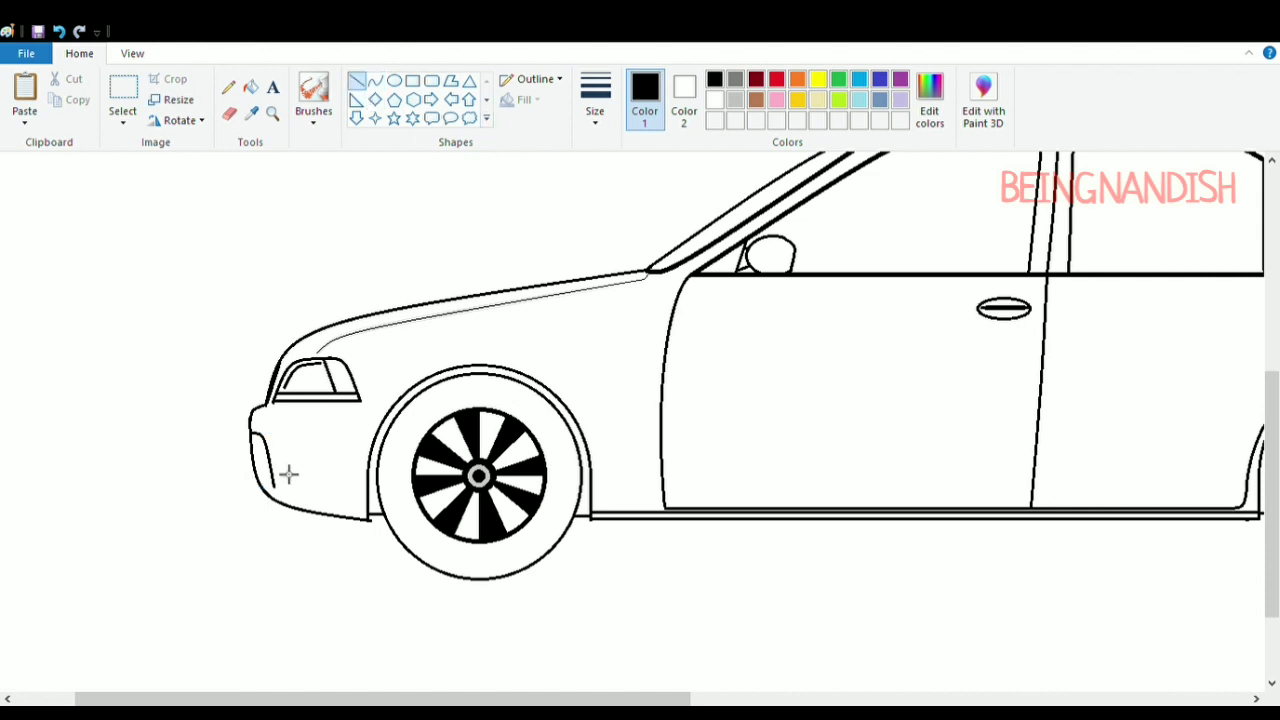
left_click_drag(265, 486, 264, 499)
Draw thin horizontal lines from the headlight and the bumper inset to the front wheel arch, and erase the bumper's overshooting lower corner
left_click_drag(358, 392, 404, 390)
left_click_drag(272, 473, 367, 473)
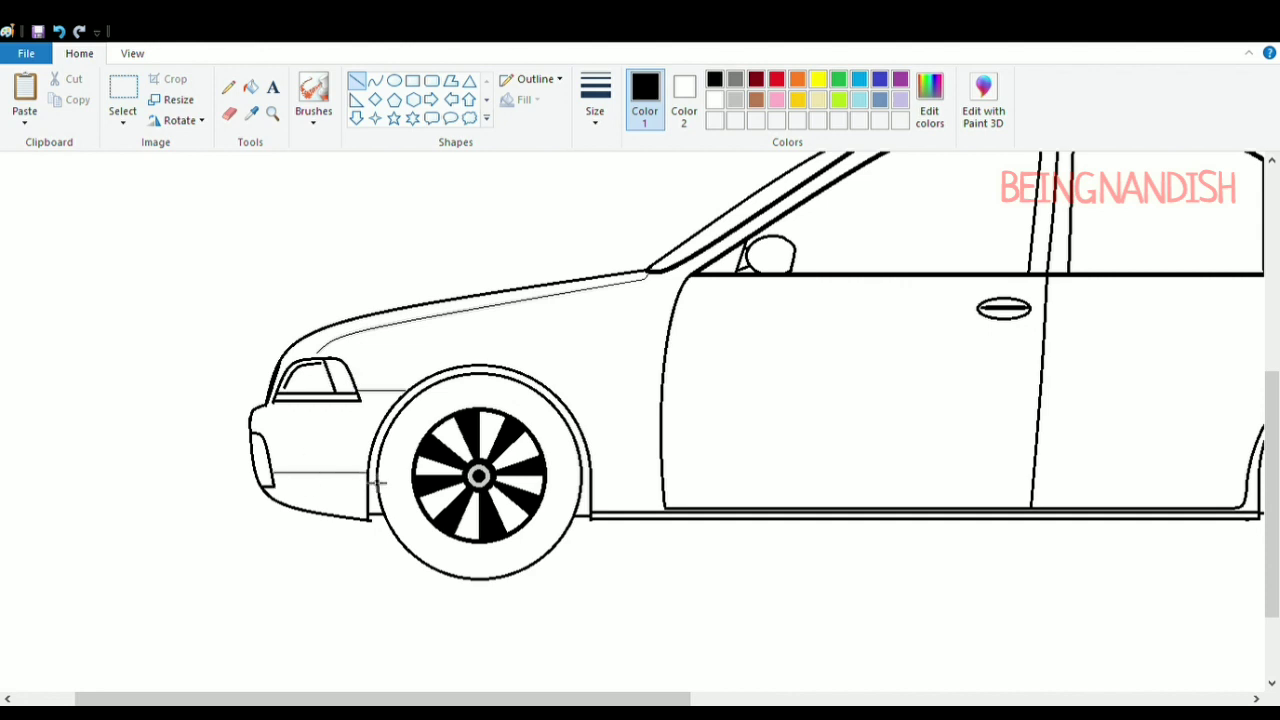
left_click(230, 115)
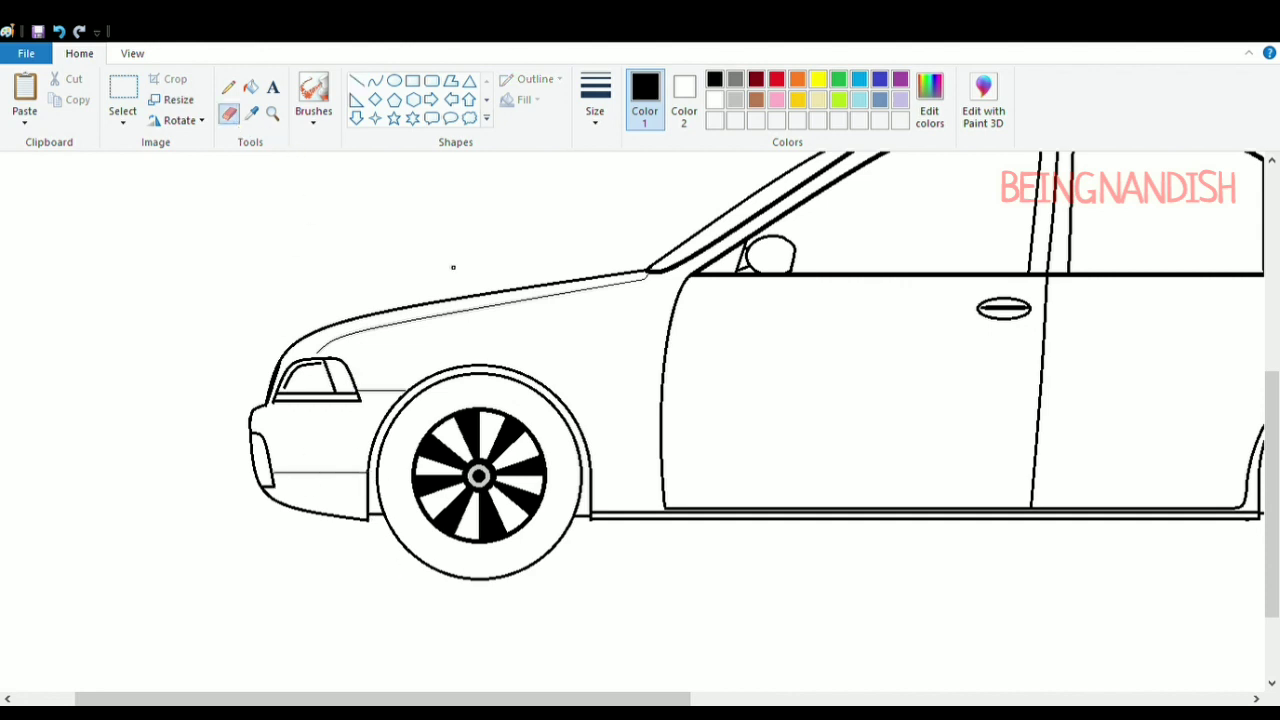
Draw a small rounded rectangle as a side indicator on the front fender, between the wheel arch and the front door
left_click(431, 81)
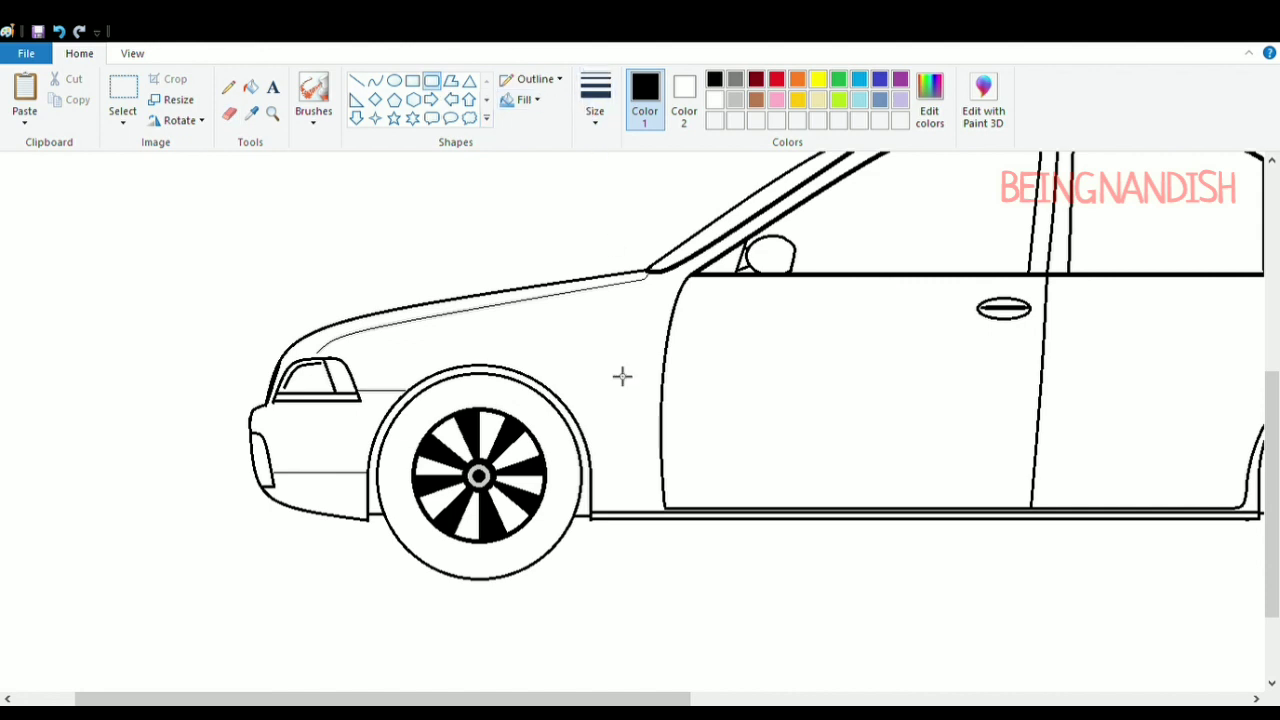
left_click_drag(614, 346, 637, 361)
left_click_drag(612, 697, 885, 697)
scroll(865, 568, "up", 3)
scroll(865, 568, "down", 3)
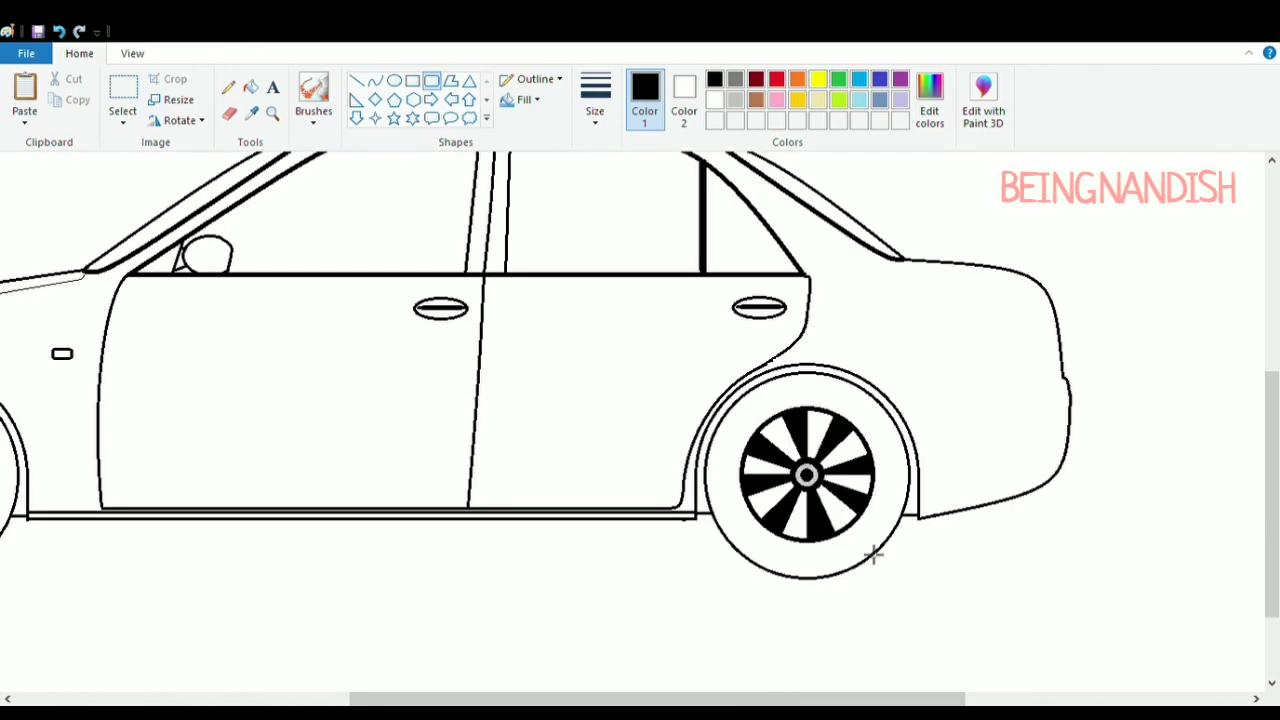
left_click(133, 54)
left_click(63, 92)
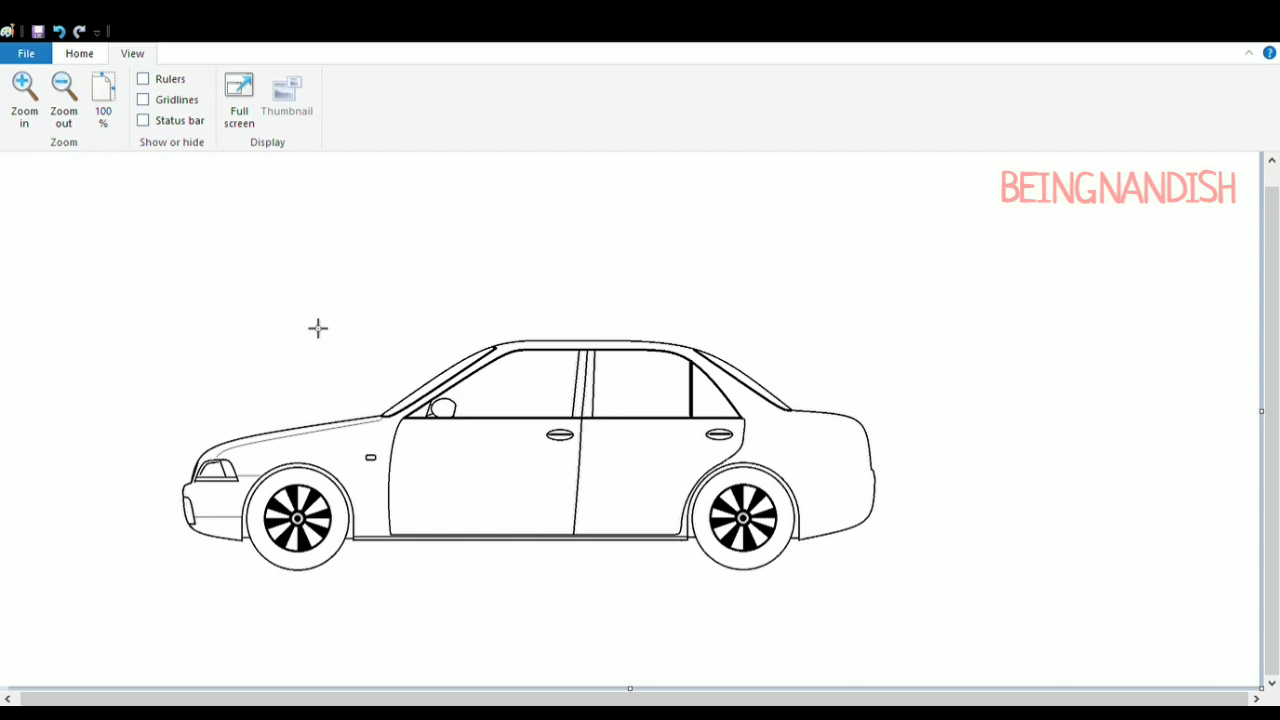
Draw the taillight's upper and front edge as a curve running from the car's rear edge forward and down
left_click(24, 92)
left_click_drag(437, 697, 815, 697)
left_click(89, 54)
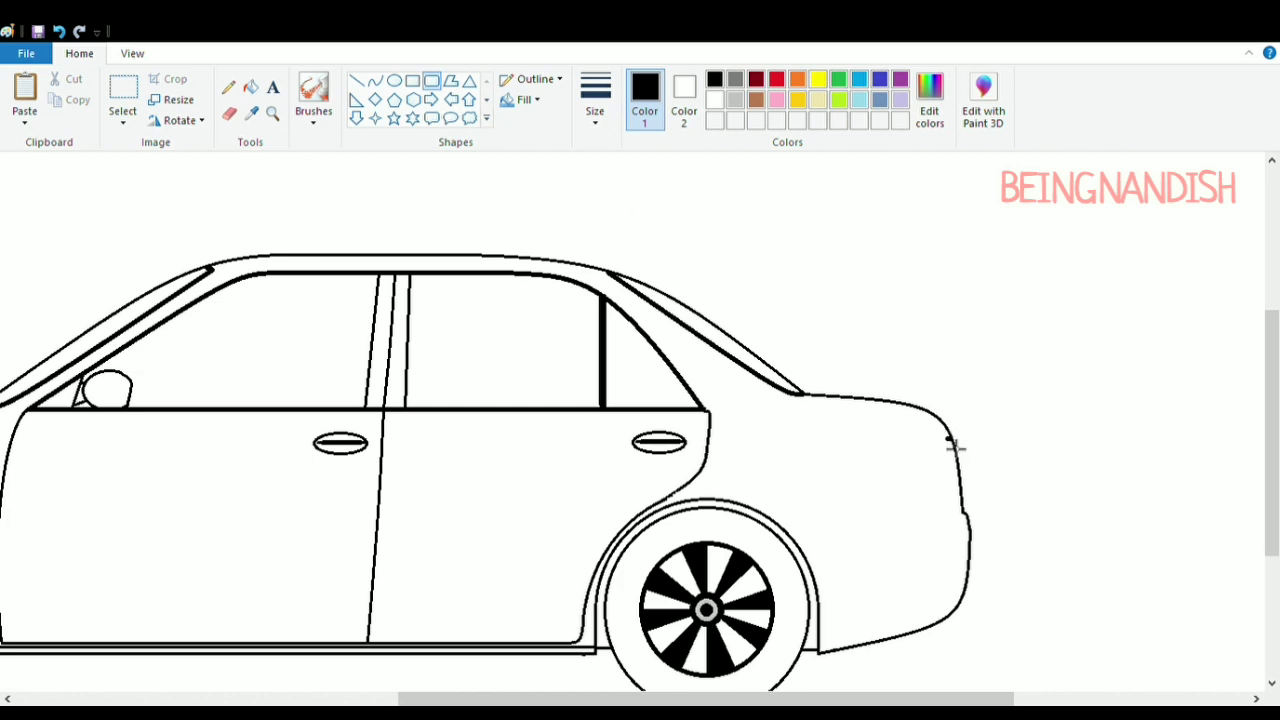
left_click_drag(956, 446, 921, 477)
left_click(59, 31)
left_click(375, 82)
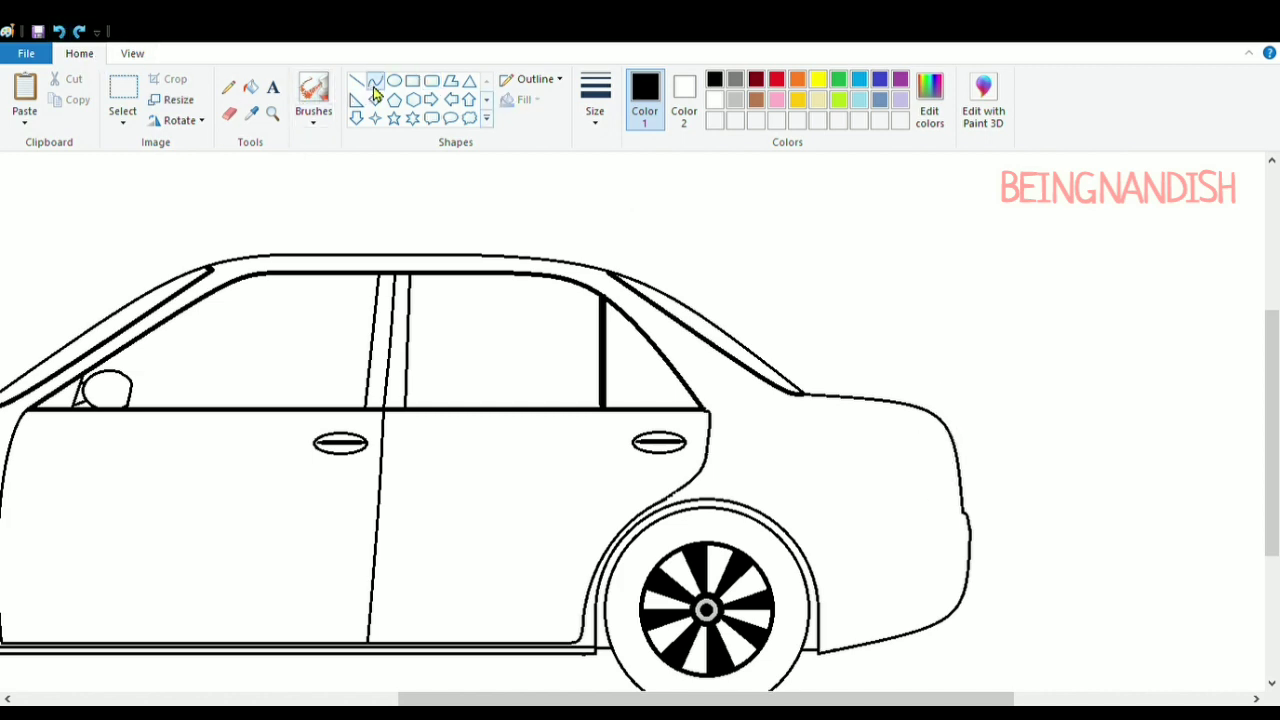
mouse_move(951, 438)
left_mouse_down()
mouse_move(946, 480)
mouse_move(916, 492)
mouse_move(935, 454)
mouse_move(914, 469)
mouse_move(929, 504)
left_mouse_up()
left_click(935, 454)
Close the taillight with a straight horizontal lower edge and add a horizontal divider a little above it
left_click(356, 80)
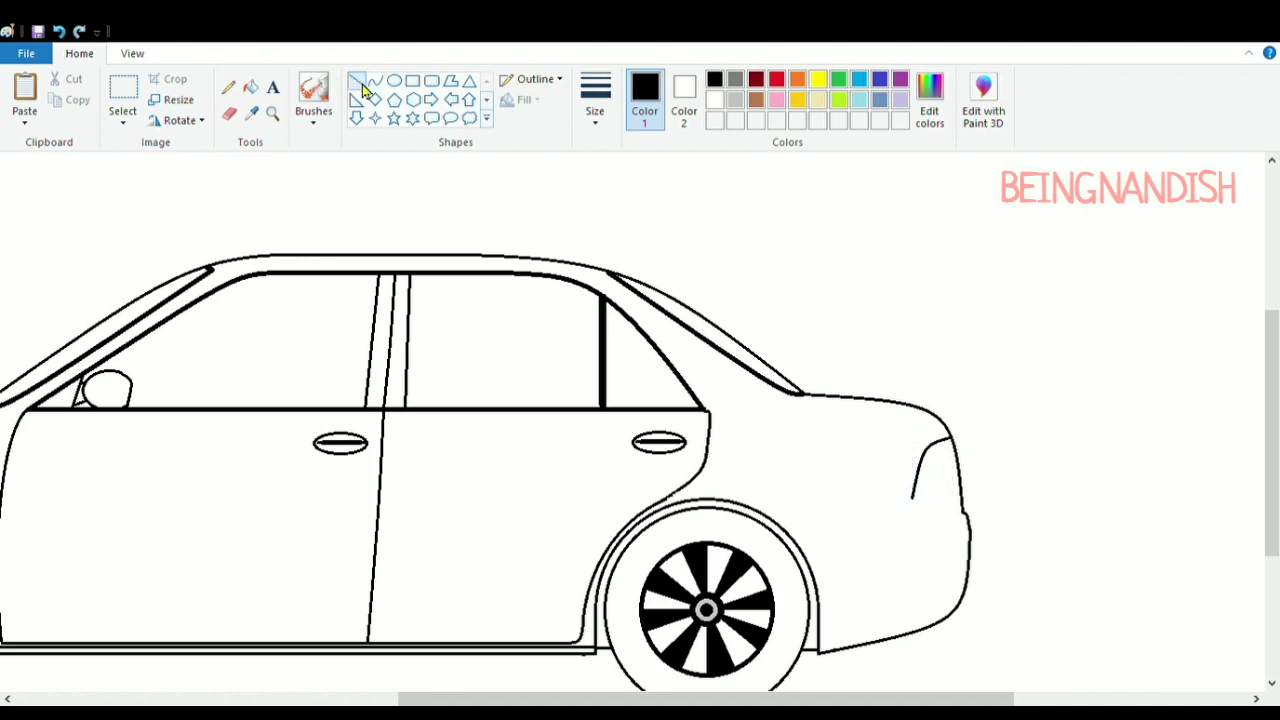
left_click_drag(912, 497, 962, 497)
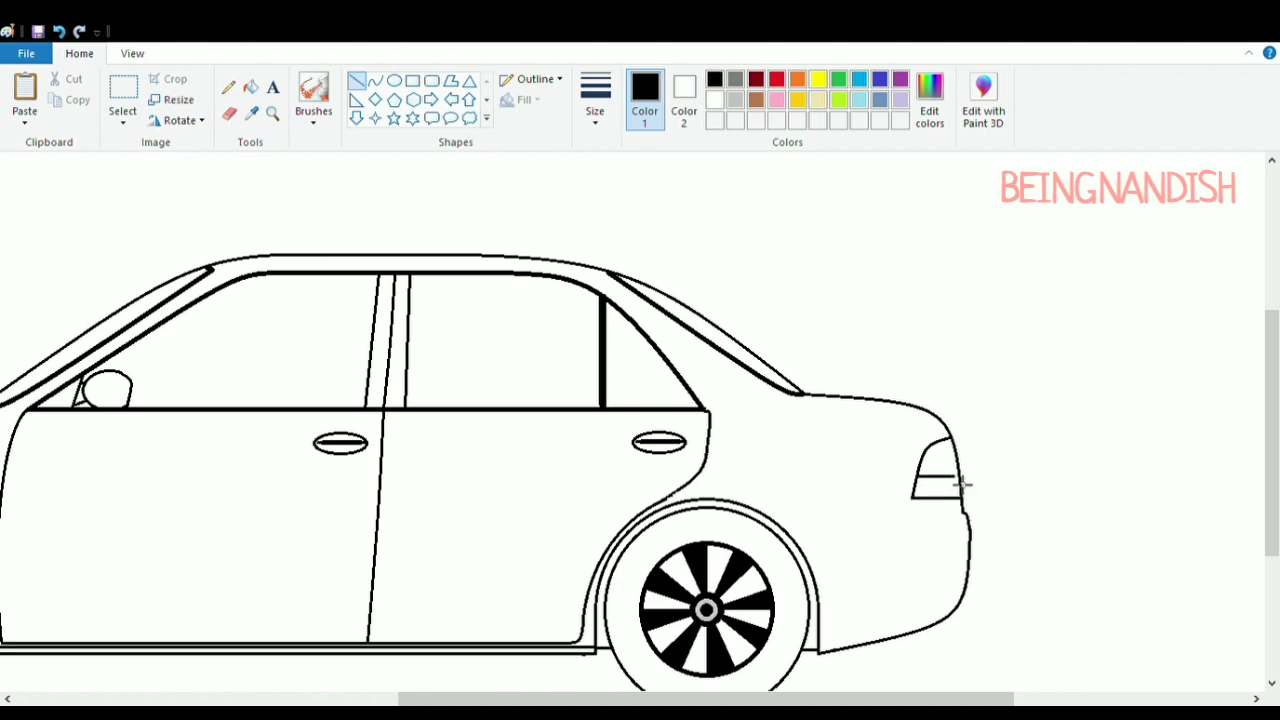
left_click(971, 374)
left_click_drag(922, 458, 958, 458)
left_click(923, 321)
Draw a thin crease from the taillight's lower corner curving into the rear wheel arch, and a thin horizontal line across the rear bumper
scroll(541, 273, "down", 2)
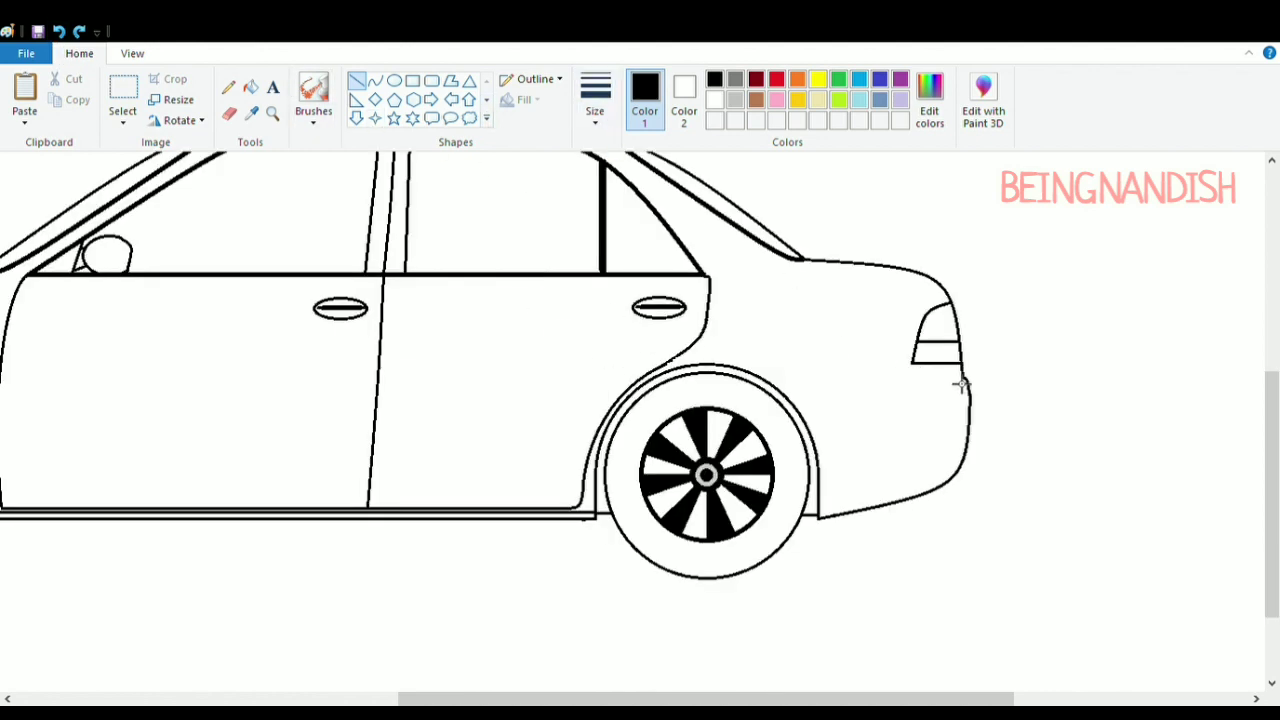
left_click_drag(912, 362, 808, 362)
left_click(375, 81)
mouse_move(809, 363)
left_mouse_down()
mouse_move(773, 383)
mouse_move(793, 363)
left_mouse_up()
left_click(803, 373)
left_click(837, 326)
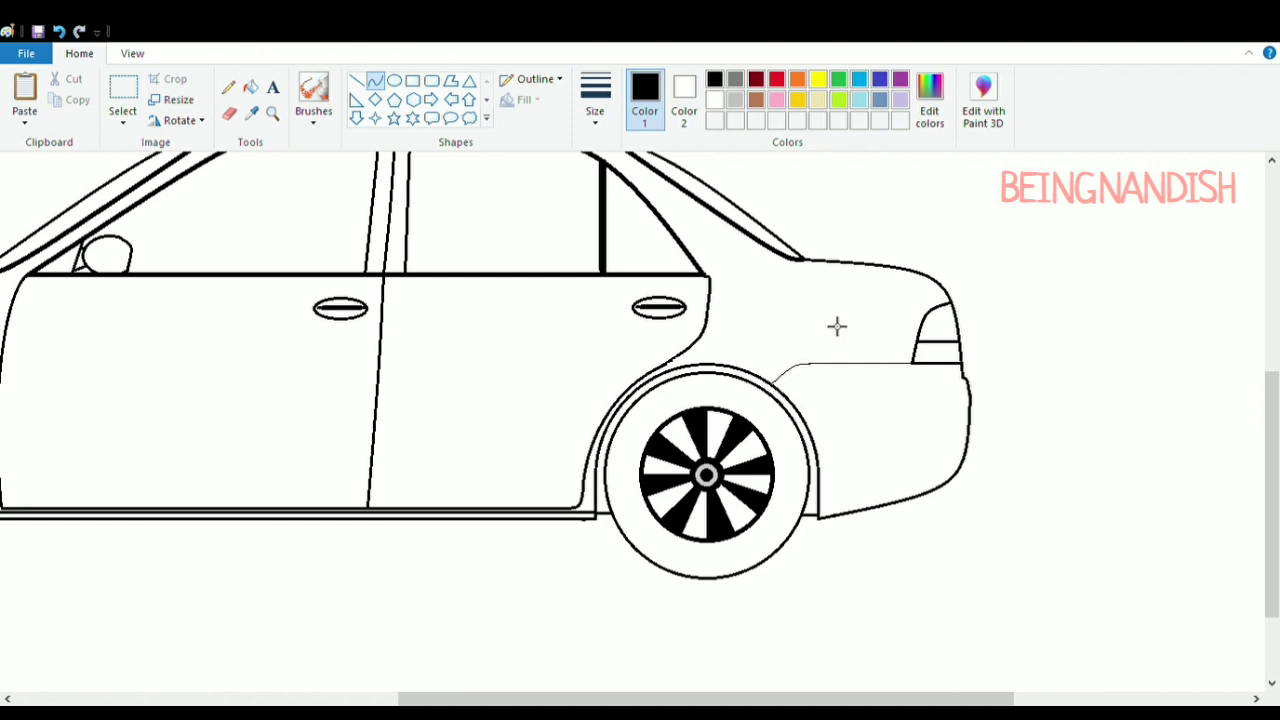
left_click(357, 81)
left_click_drag(818, 451, 965, 451)
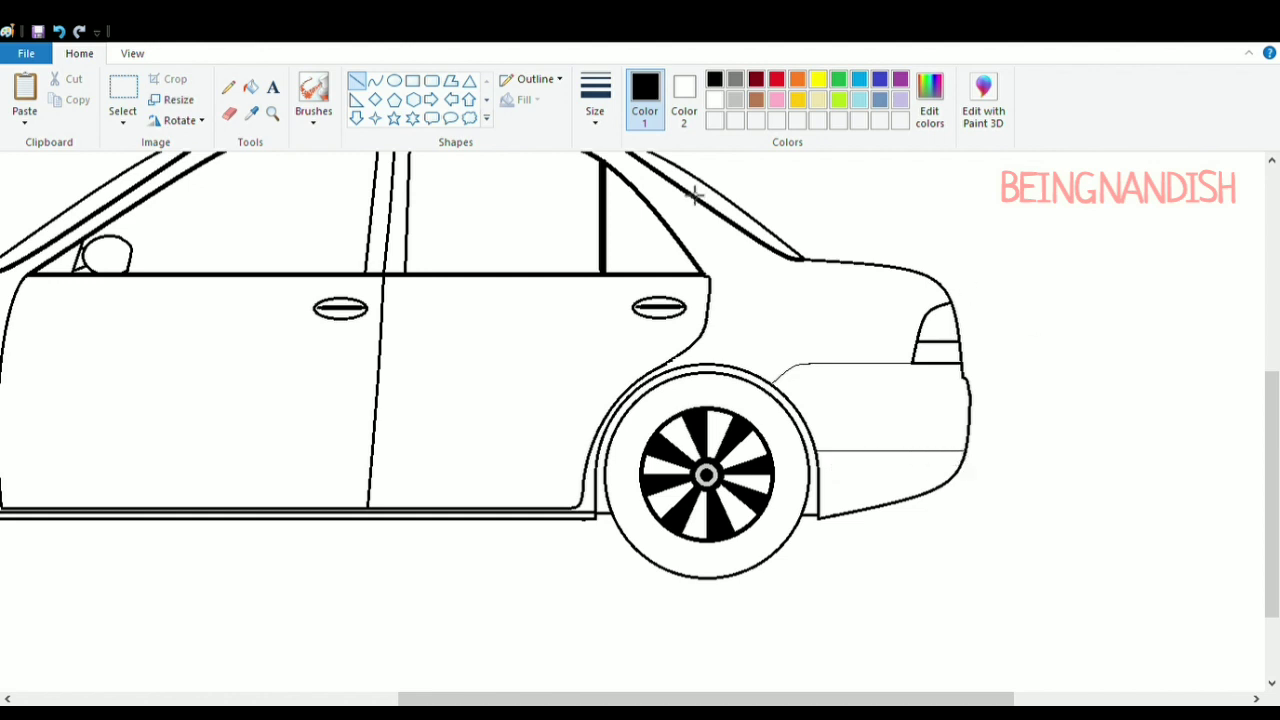
Draw a thin, nearly square rounded rectangle as the fuel flap above the rear wheel arch, behind the rear door
left_click(432, 80)
left_click_drag(758, 304, 785, 298)
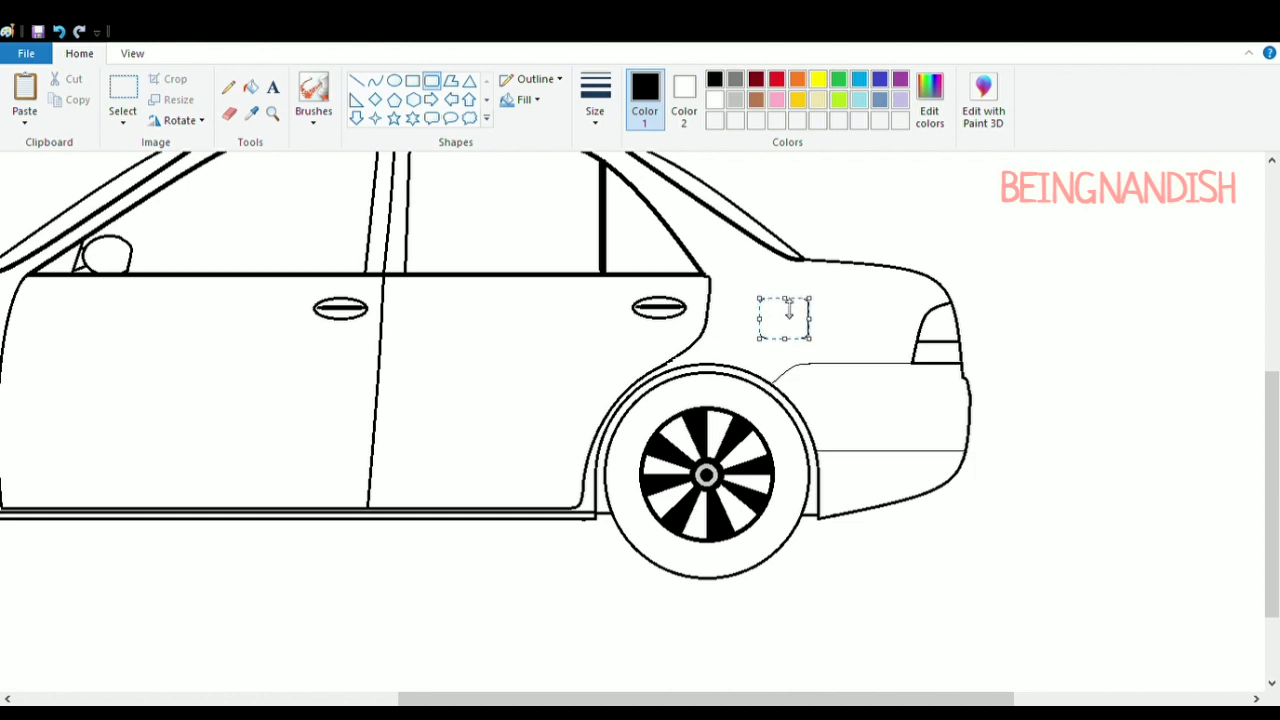
left_click(841, 238)
Draw a small, flat rounded rectangle on the rear bumper's edge below the taillight and erase the part outside the body
scroll(943, 541, "up", 3)
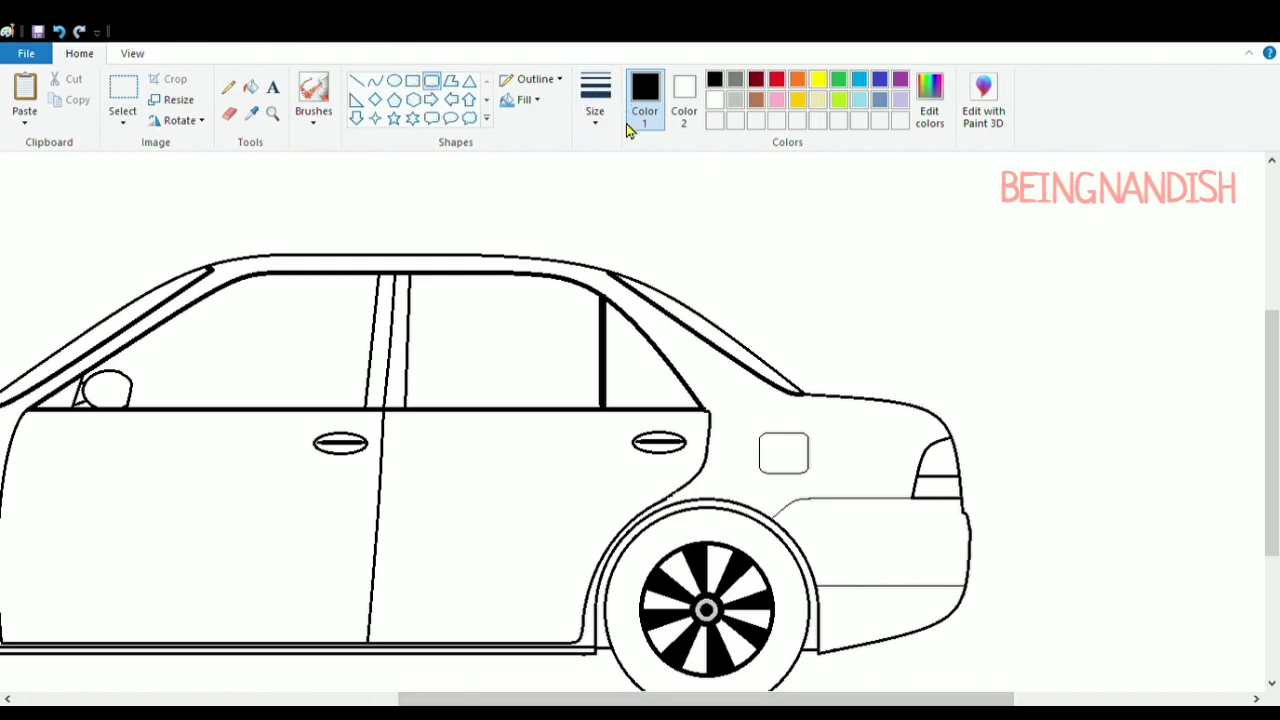
mouse_move(949, 527)
left_mouse_down()
mouse_move(986, 540)
mouse_move(936, 527)
left_mouse_up()
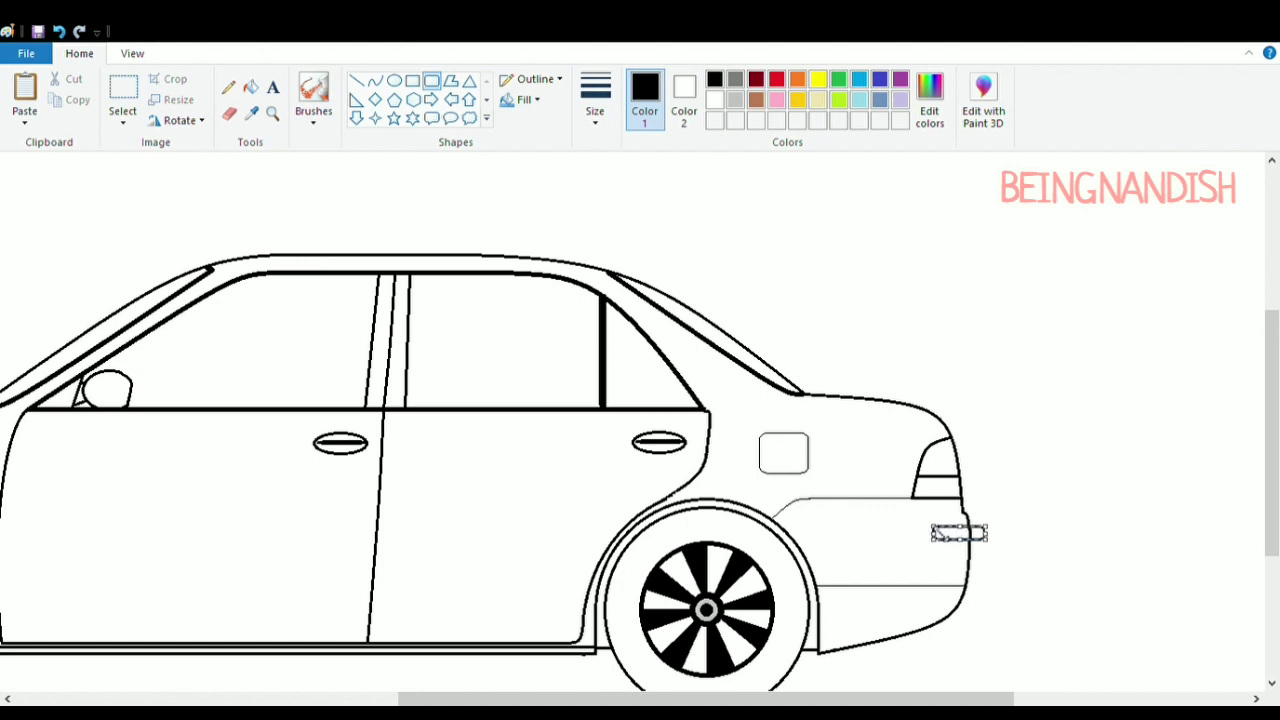
left_click(906, 346)
left_click(229, 113)
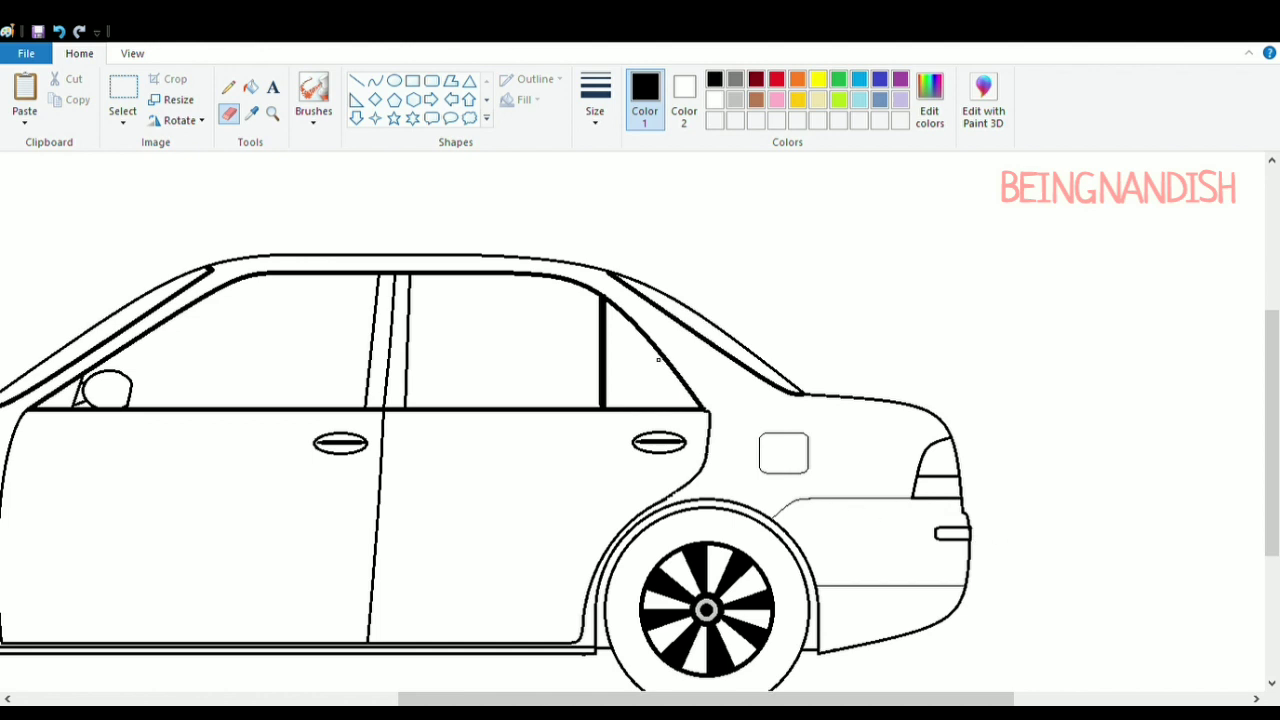
Draw a long, very flat rounded rectangle as a trim strip across both doors, between the wheel arches
left_click(135, 55)
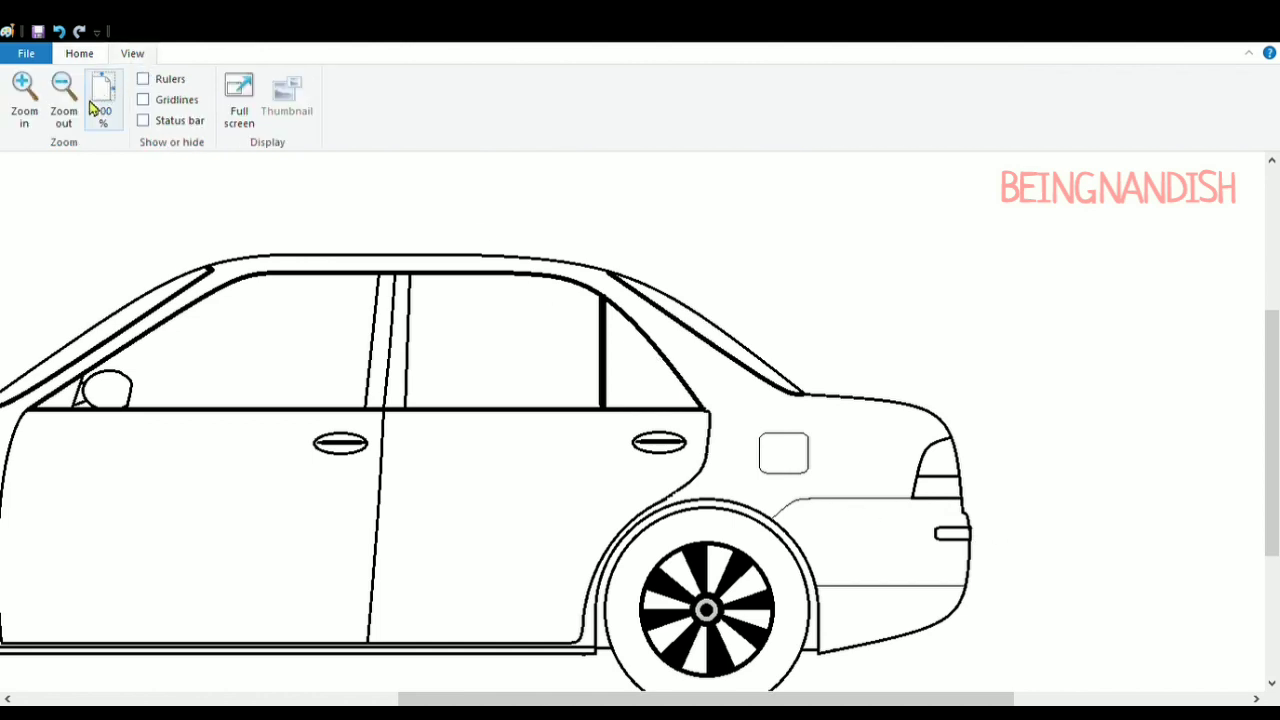
left_click(102, 104)
left_click(79, 53)
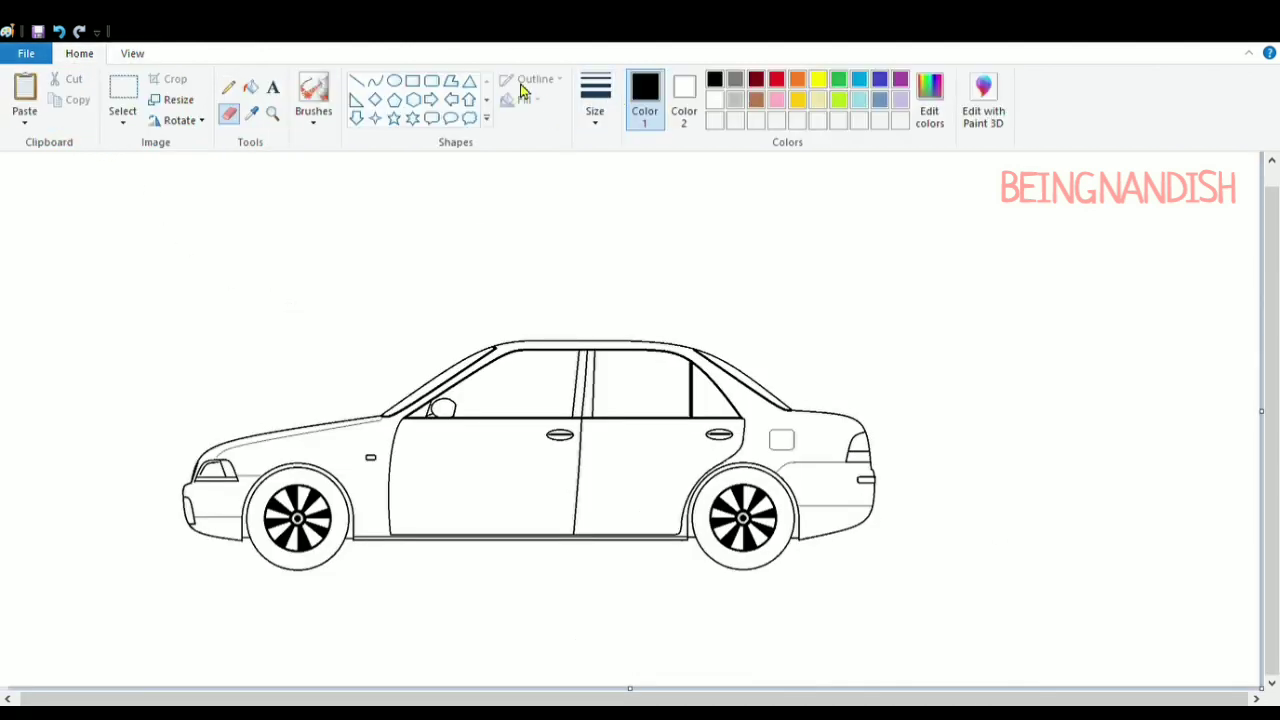
left_click(430, 86)
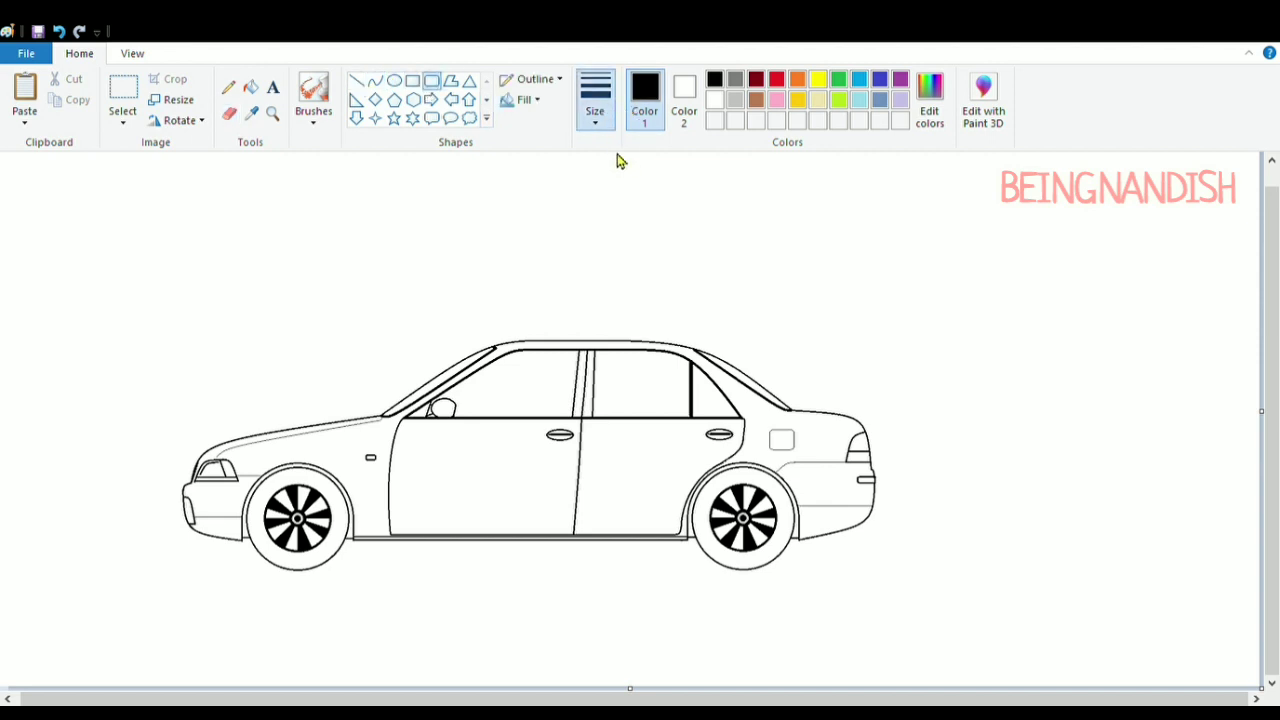
left_click_drag(391, 493, 684, 492)
left_click(780, 321)
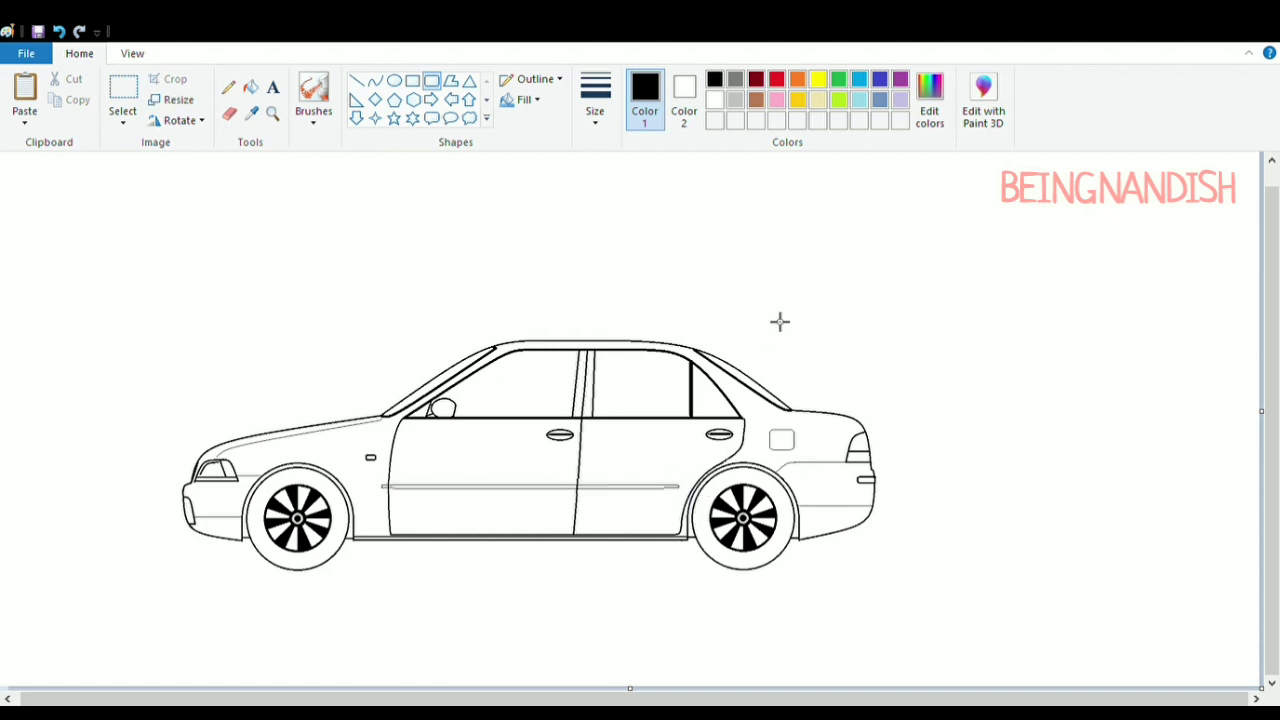
Select the whole car and move it up and to the left on the canvas
left_click(122, 100)
left_click_drag(148, 285, 907, 585)
mouse_move(619, 477)
left_mouse_down()
mouse_move(560, 360)
mouse_move(530, 344)
left_mouse_up()
left_click(903, 323)
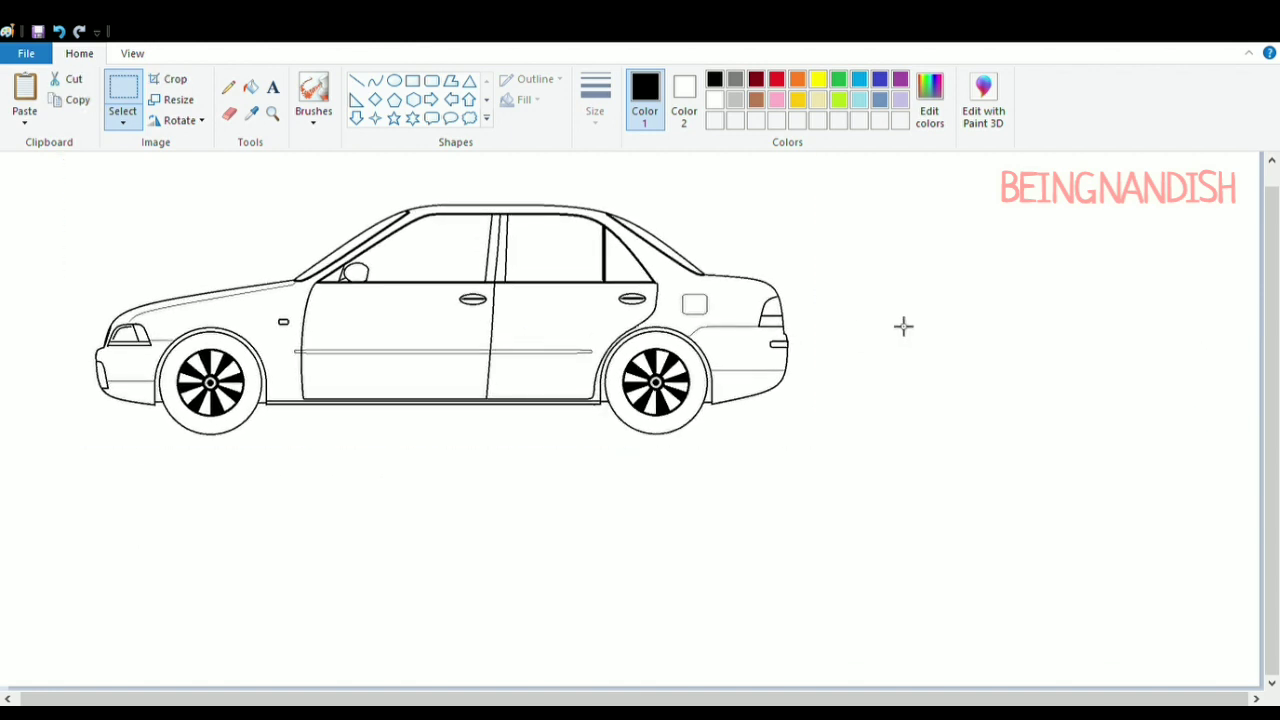